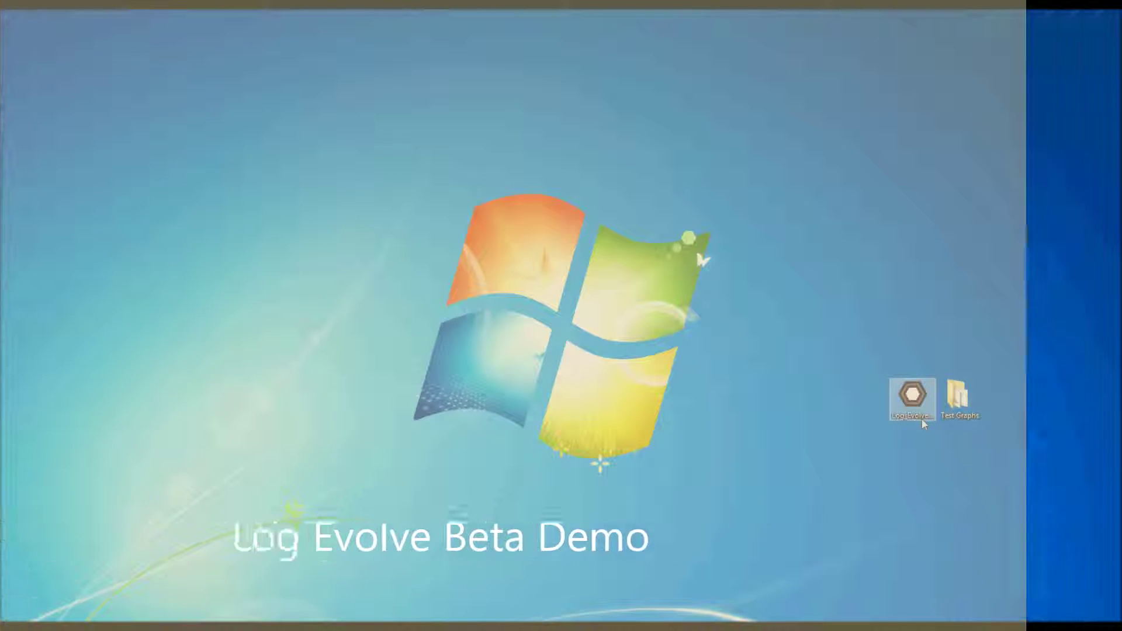
Step: Try launching the Log Evolve installer and dismiss the access-denied setup error
{"action": "left_click", "coordinate": [908, 393]}
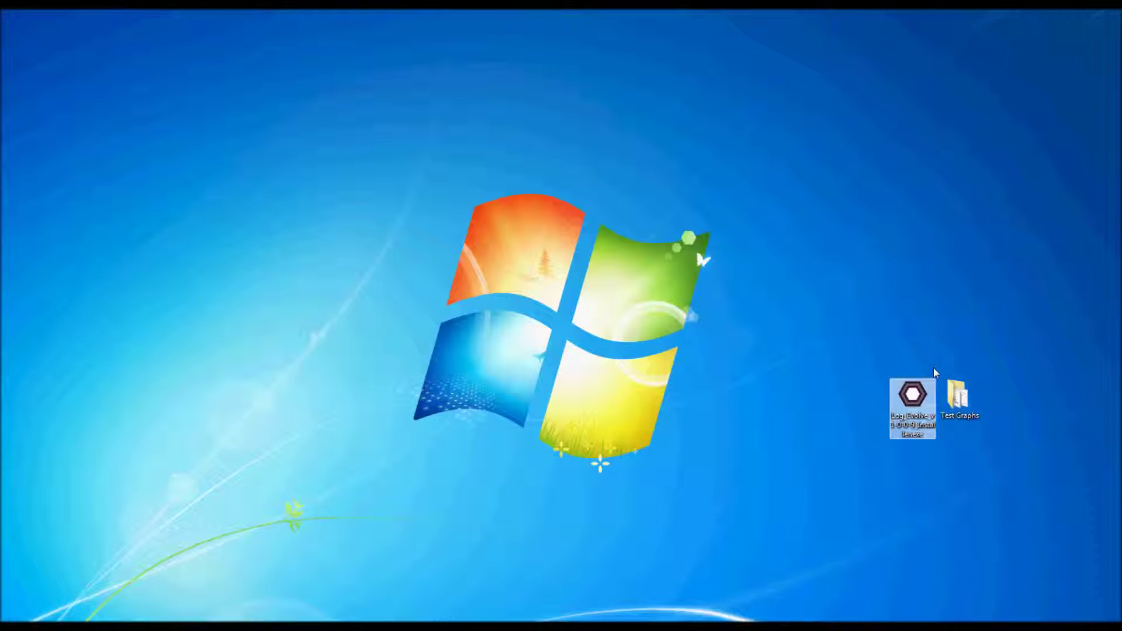
{"action": "double_click", "coordinate": [920, 398]}
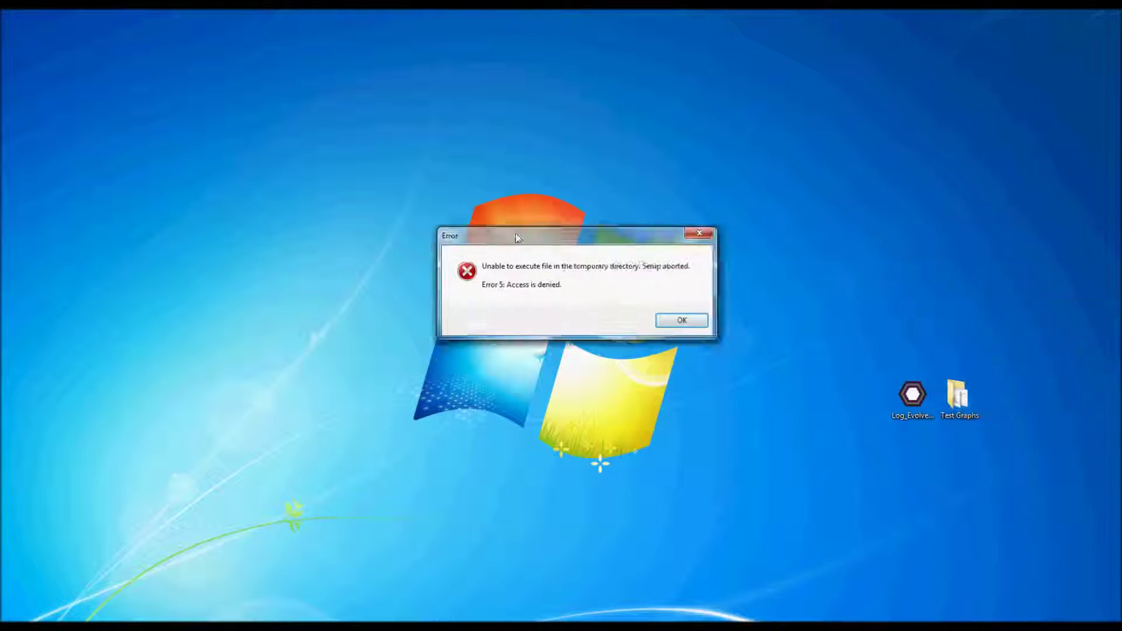
{"action": "left_click_drag", "start_coordinate": [548, 233], "coordinate": [485, 236]}
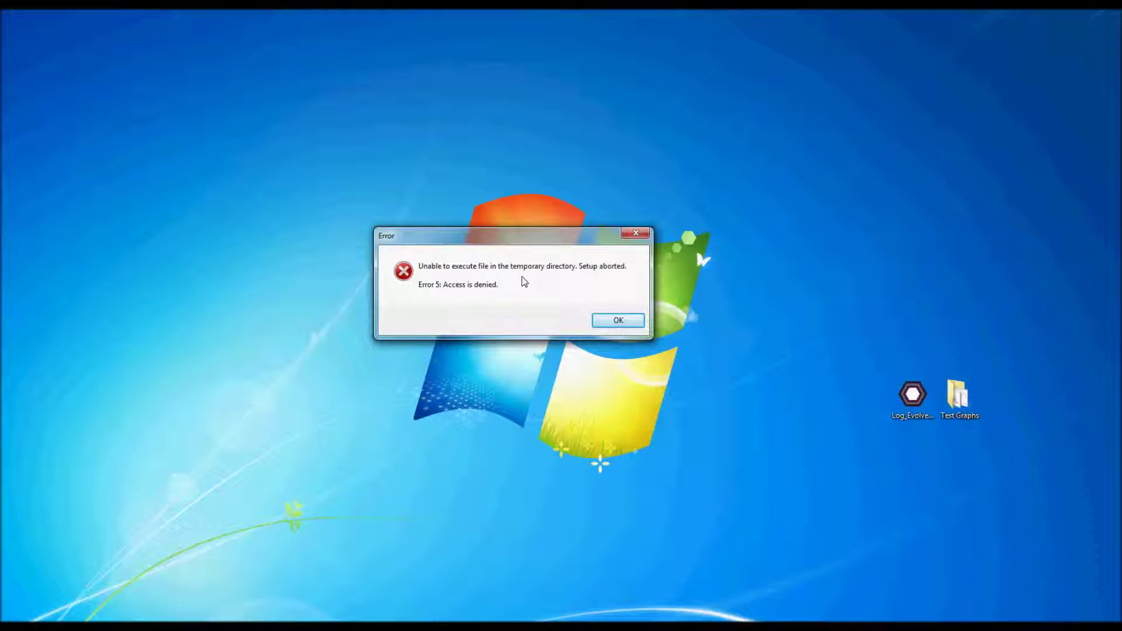
{"action": "left_click", "coordinate": [636, 234]}
{"action": "double_click", "coordinate": [913, 394]}
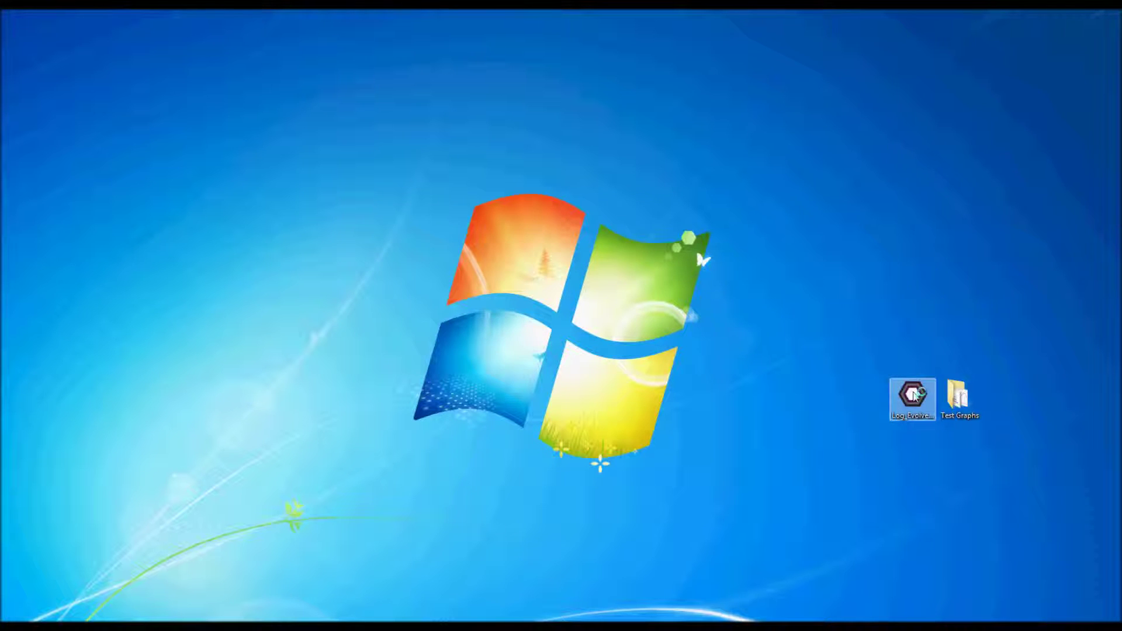
Step: Run the installer as administrator, approving the UAC prompt
{"action": "right_click", "coordinate": [914, 395]}
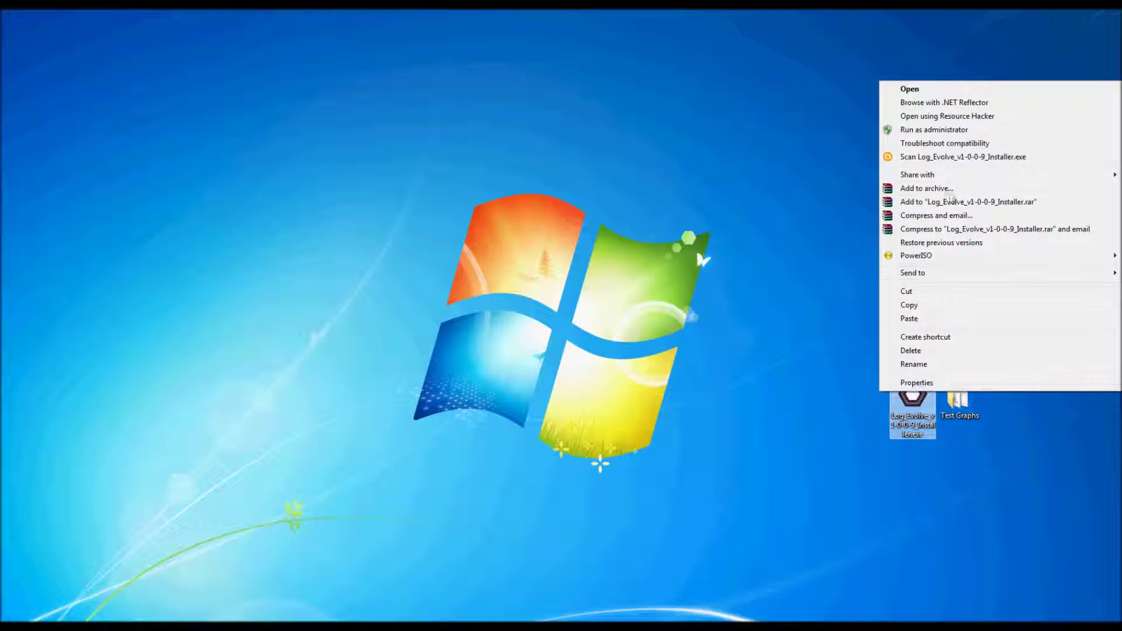
{"action": "left_click", "coordinate": [924, 130]}
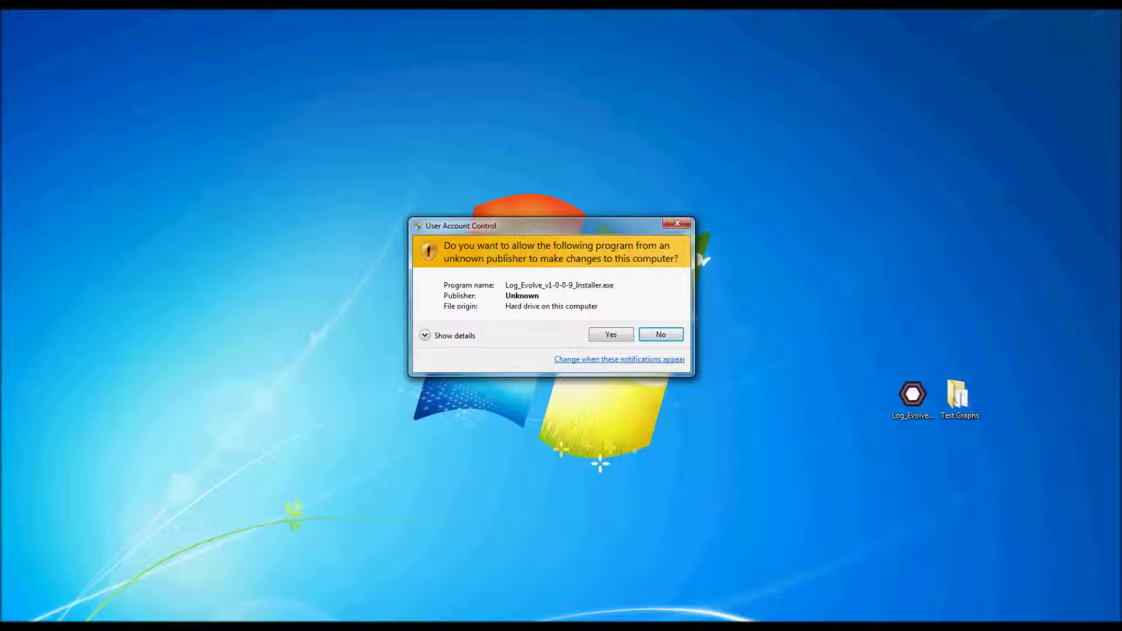
{"action": "left_click", "coordinate": [601, 335]}
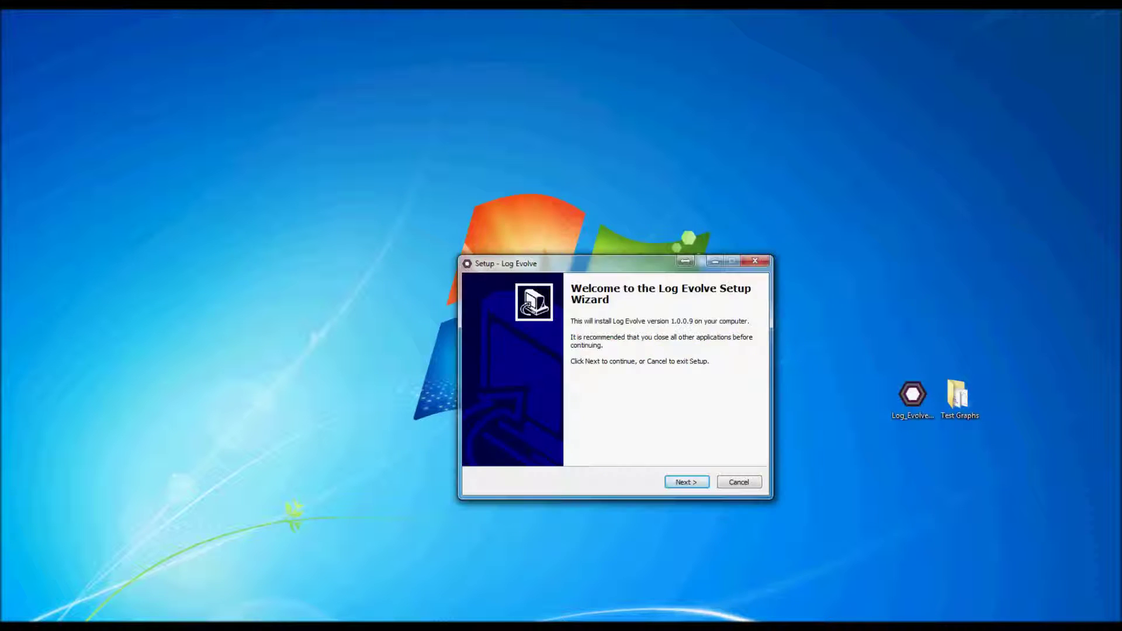
Step: Accept the Welcome, Information and default Destination pages of Log Evolve Setup
{"action": "key", "text": "Return"}
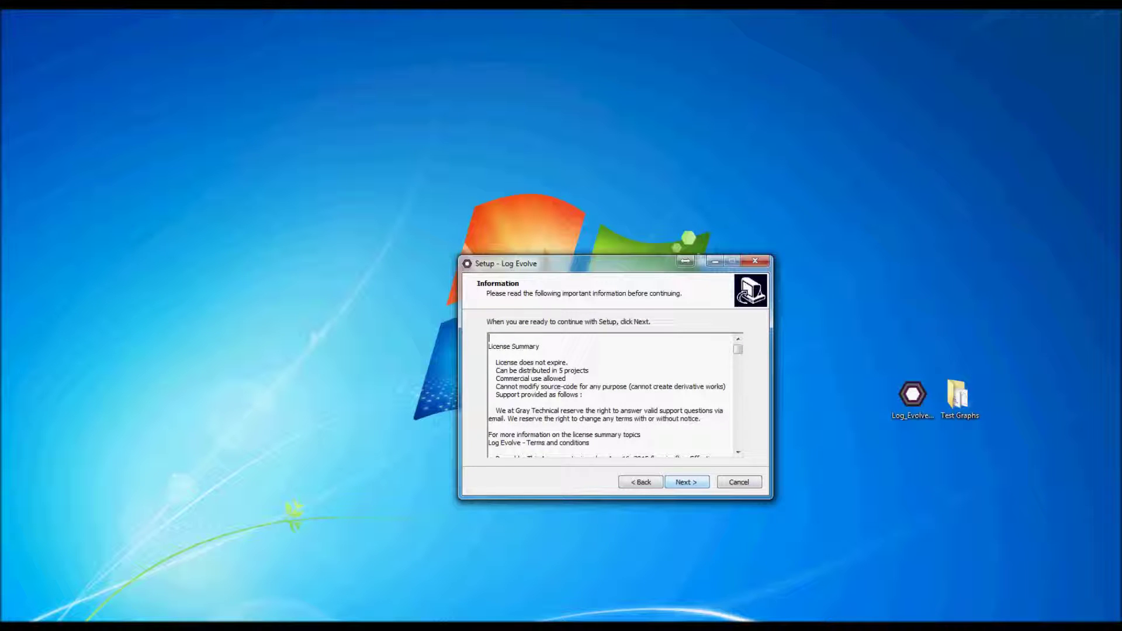
{"action": "key", "text": "Return"}
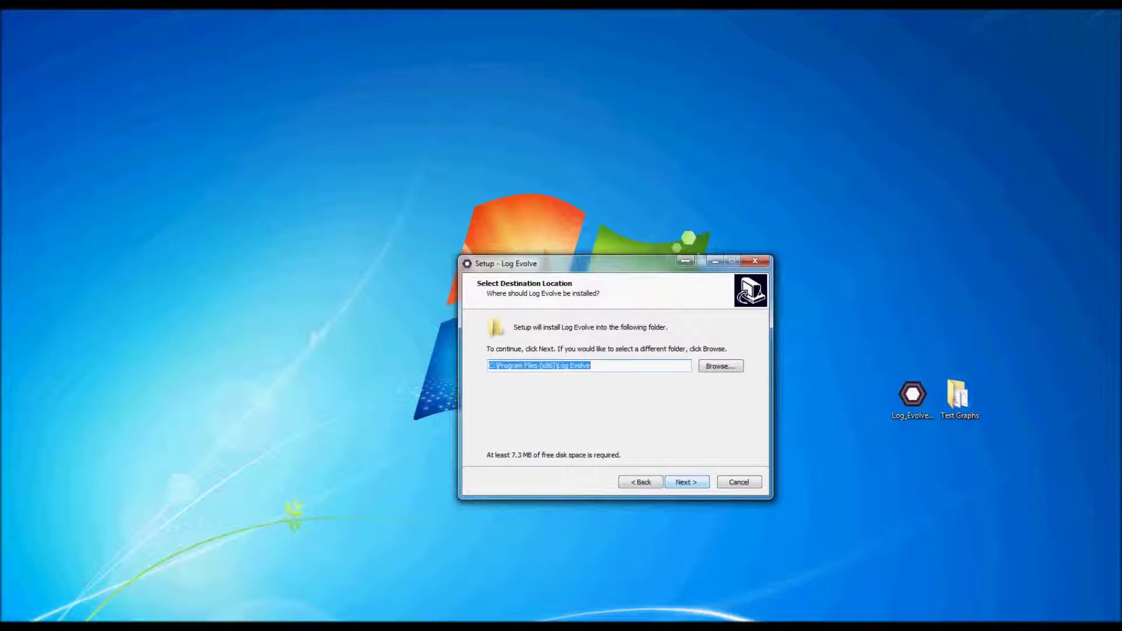
{"action": "key", "text": "Return"}
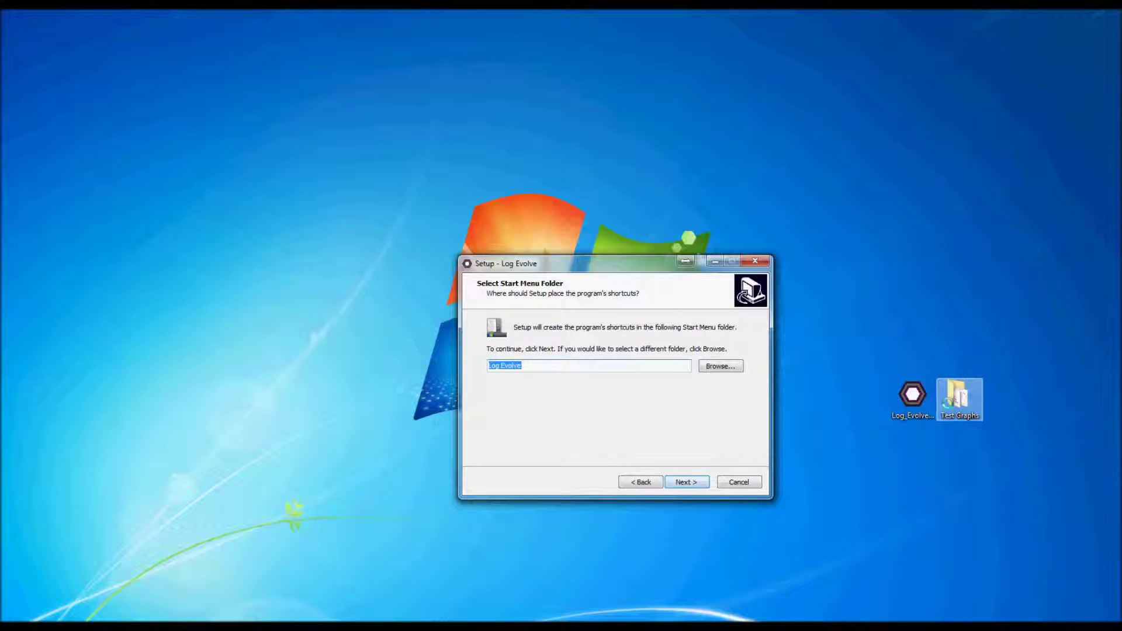
{"action": "double_click", "coordinate": [958, 397]}
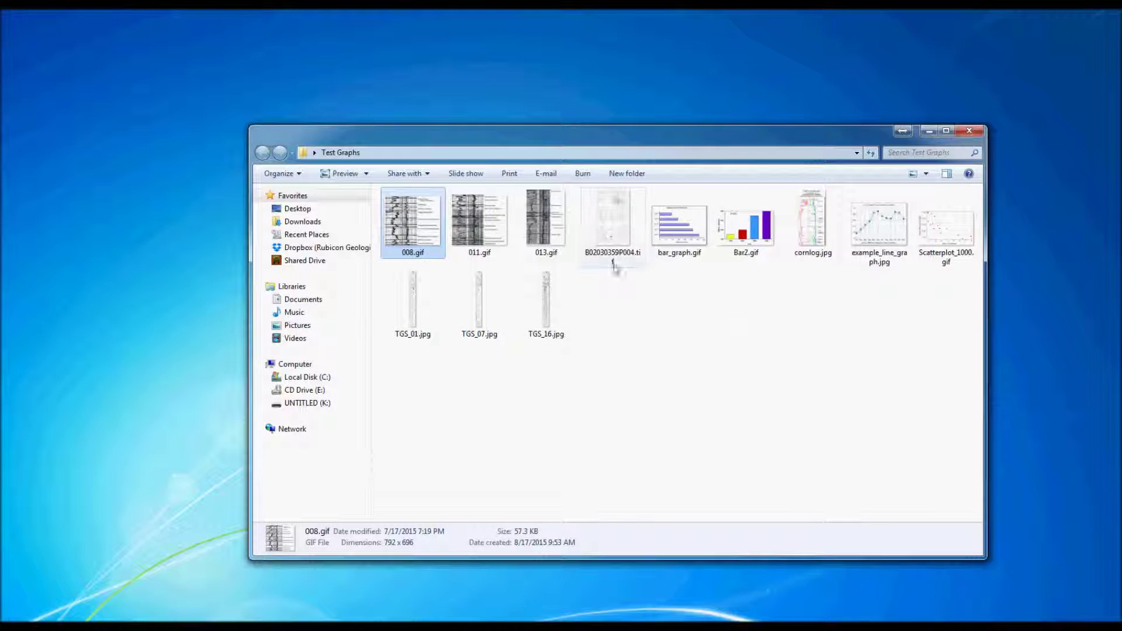
Step: Open cornlog.jpg and step through the sample images up to the 008.gif well log
{"action": "left_click", "coordinate": [817, 250]}
{"action": "double_click", "coordinate": [816, 250]}
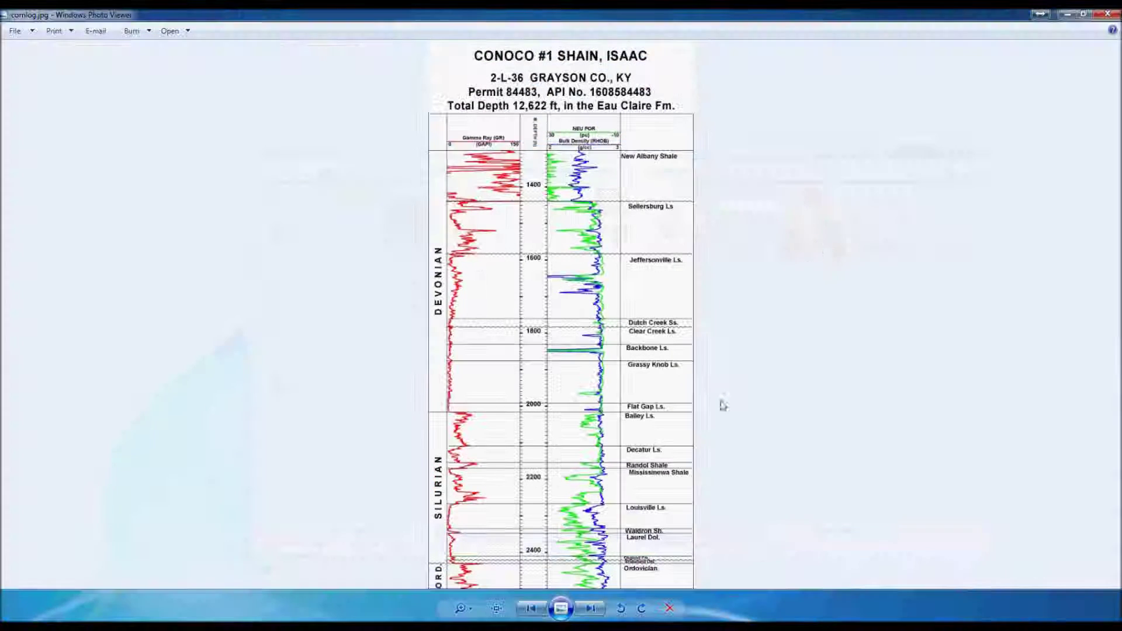
{"action": "left_click", "coordinate": [591, 608]}
{"action": "left_click", "coordinate": [592, 608]}
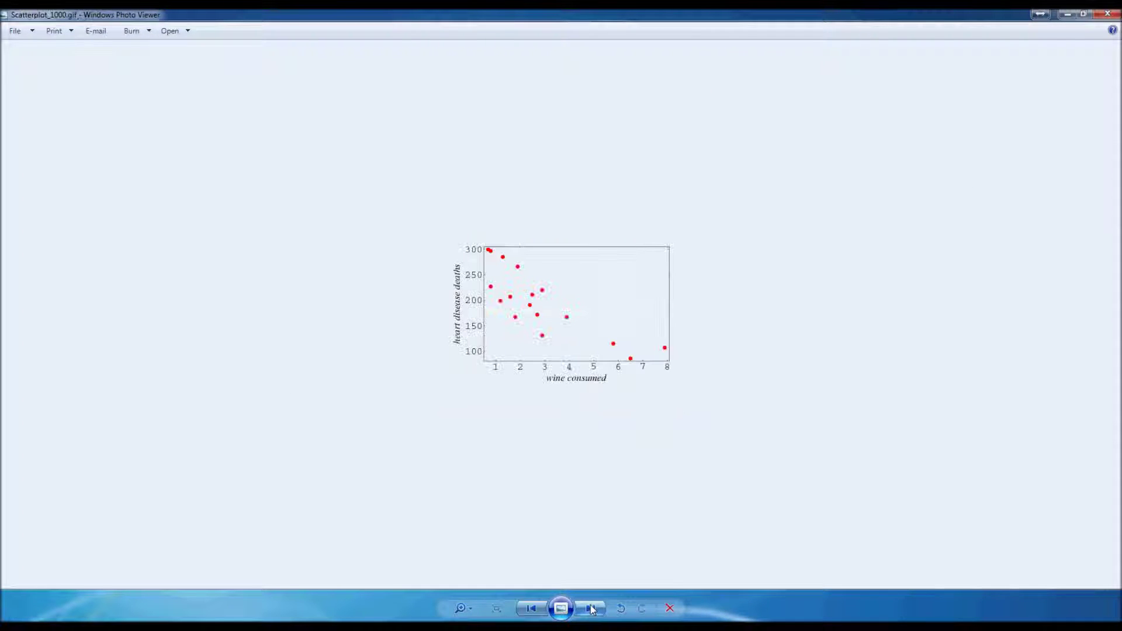
{"action": "left_click", "coordinate": [599, 611]}
{"action": "left_click", "coordinate": [600, 612]}
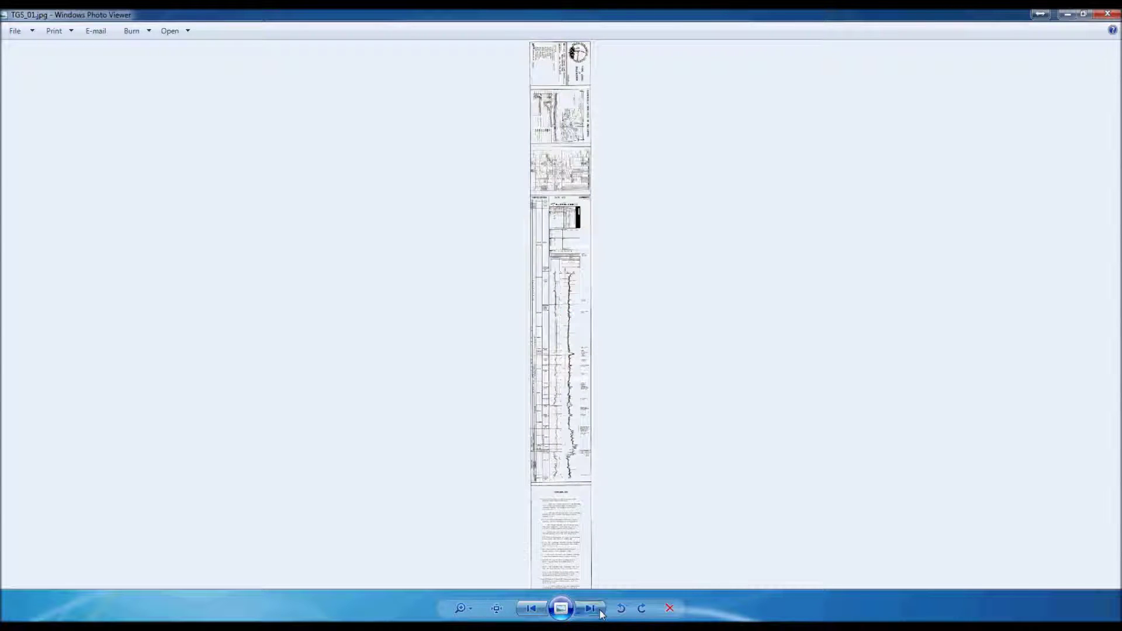
{"action": "left_click", "coordinate": [601, 612]}
{"action": "left_click", "coordinate": [601, 612]}
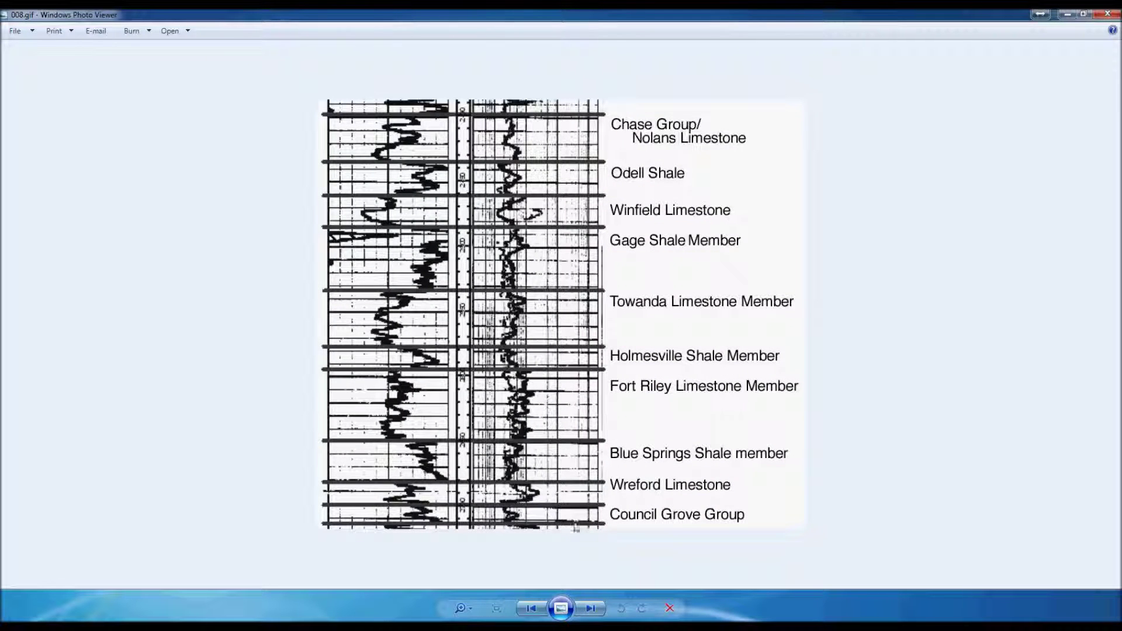
Step: Continue through 011.gif, 013.gif and bar_graph.gif to Bar2.gif, then close Photo Viewer
{"action": "left_click", "coordinate": [588, 610]}
{"action": "left_click", "coordinate": [588, 610]}
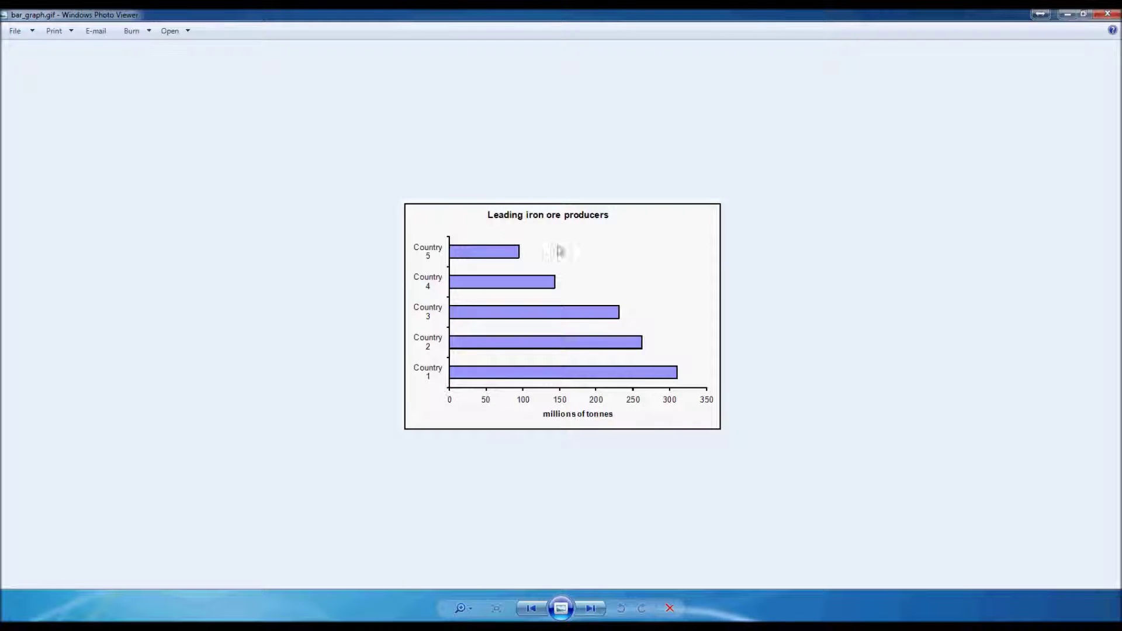
{"action": "left_click", "coordinate": [592, 611]}
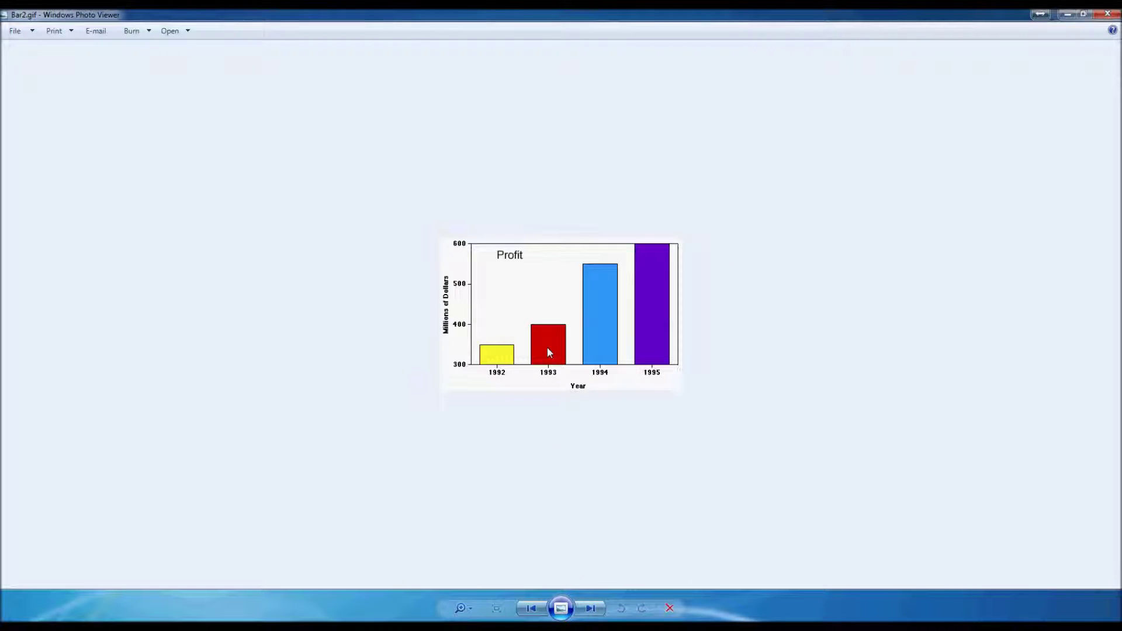
{"action": "left_click", "coordinate": [1108, 14]}
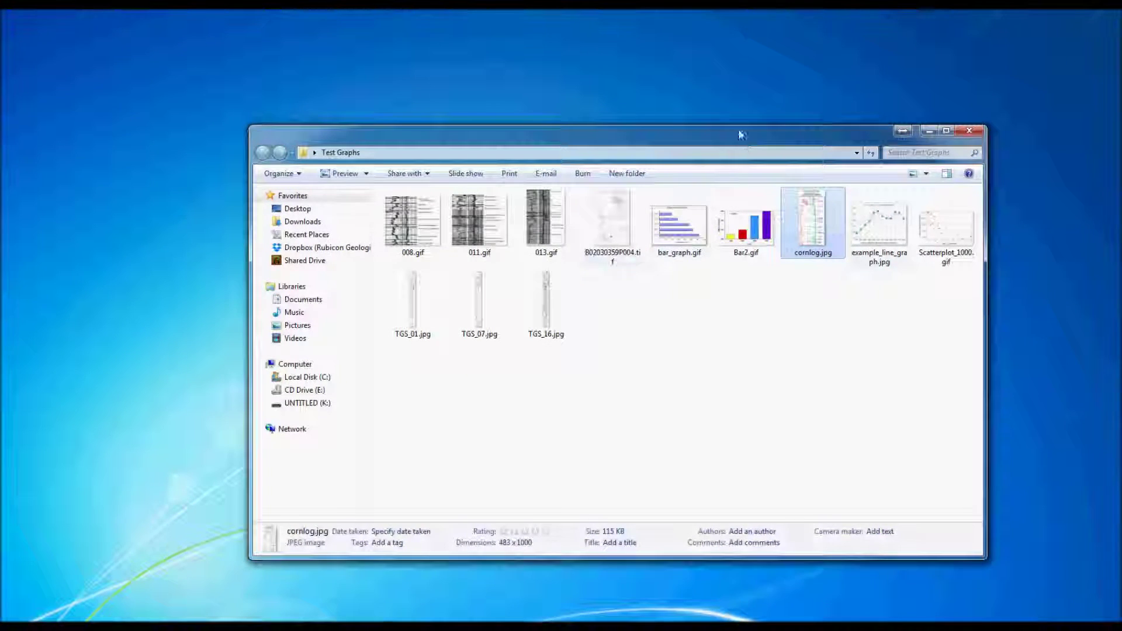
{"action": "left_click_drag", "start_coordinate": [741, 135], "coordinate": [753, 310]}
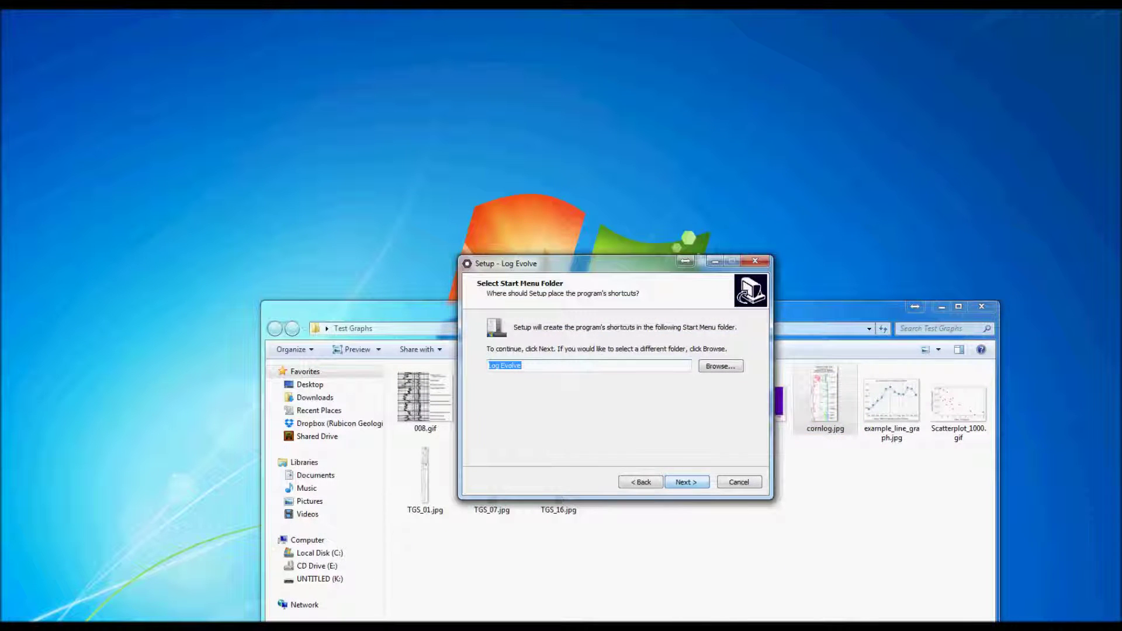
Step: Keep the Log Evolve Start Menu folder and desktop icon option, and finish setup
{"action": "key", "text": "Return"}
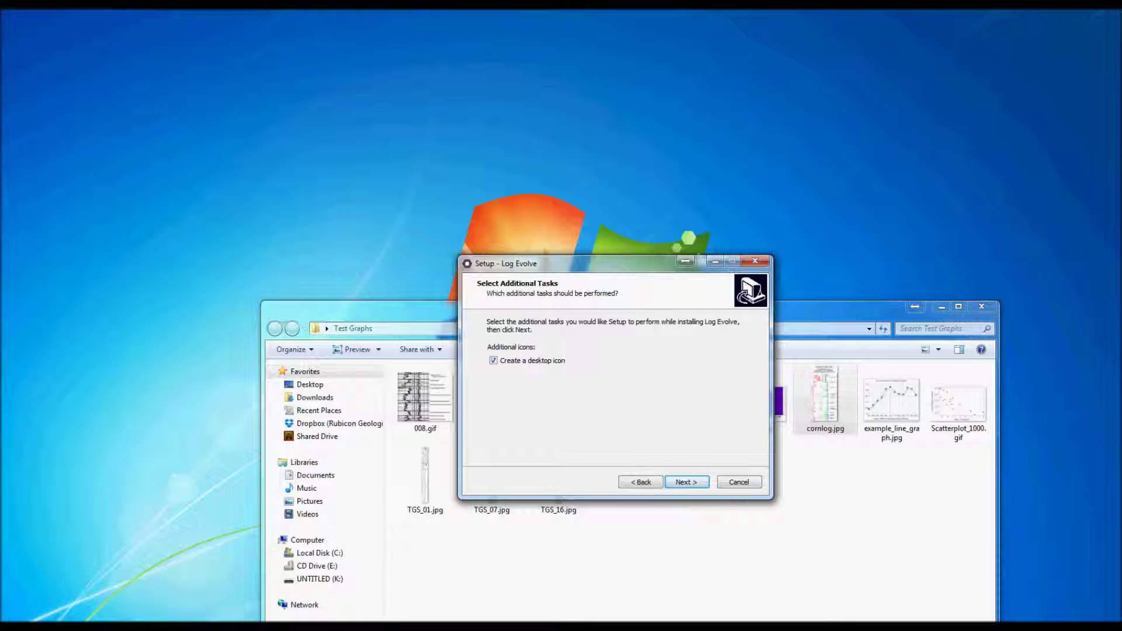
{"action": "key", "text": "Return"}
{"action": "key", "text": "Return"}
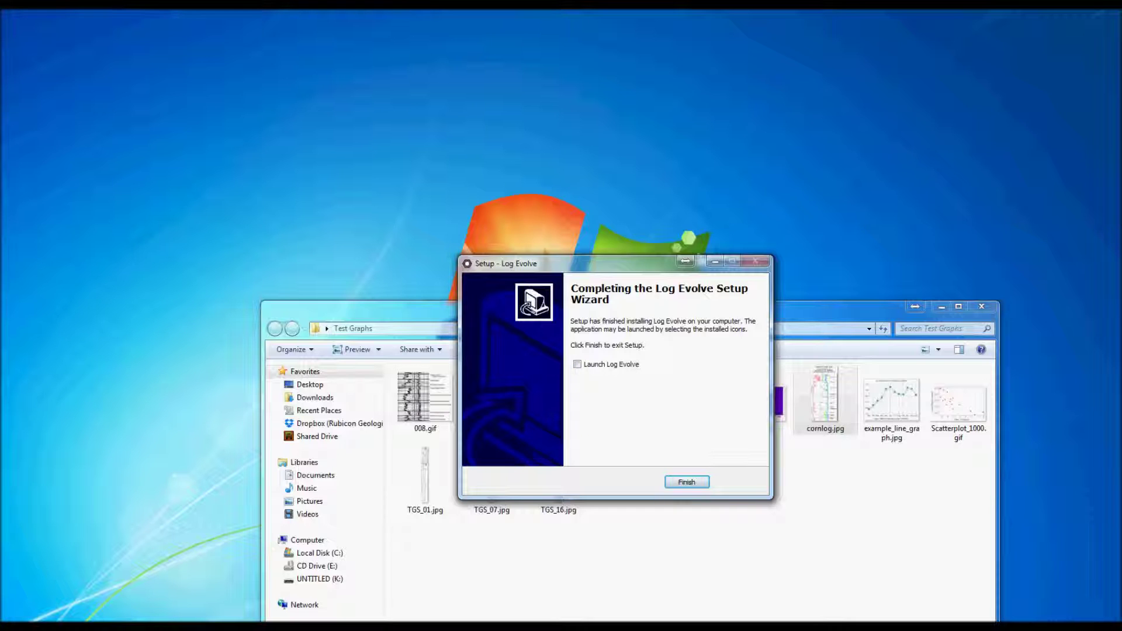
{"action": "key", "text": "Return"}
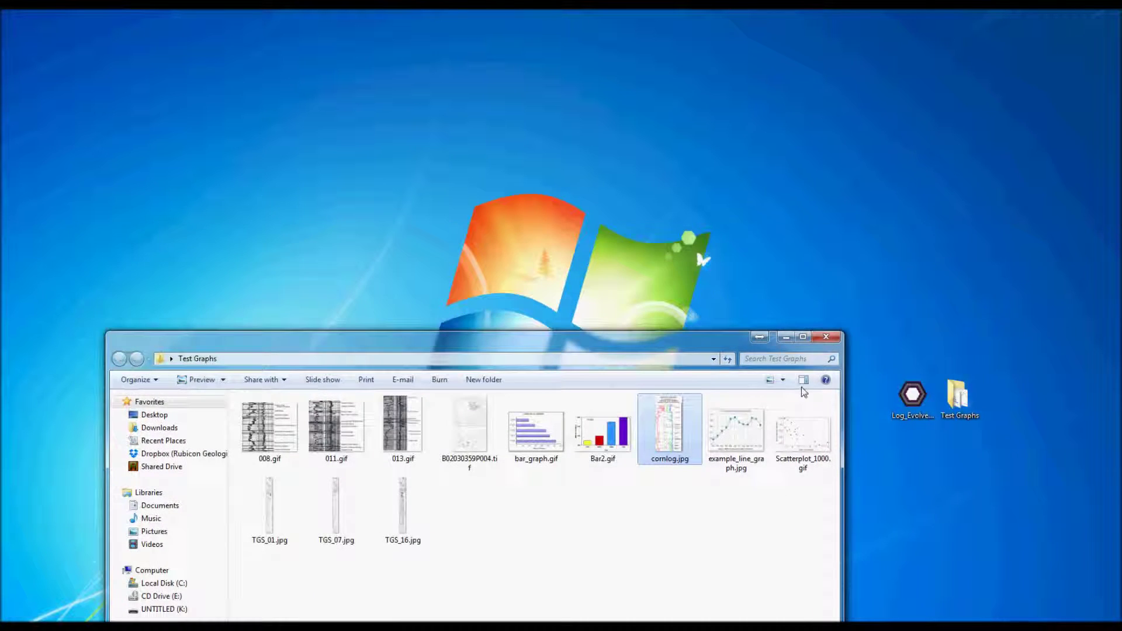
Step: Move the new Log Evolve shortcut near the top of the desktop
{"action": "left_click_drag", "start_coordinate": [917, 403], "coordinate": [475, 162]}
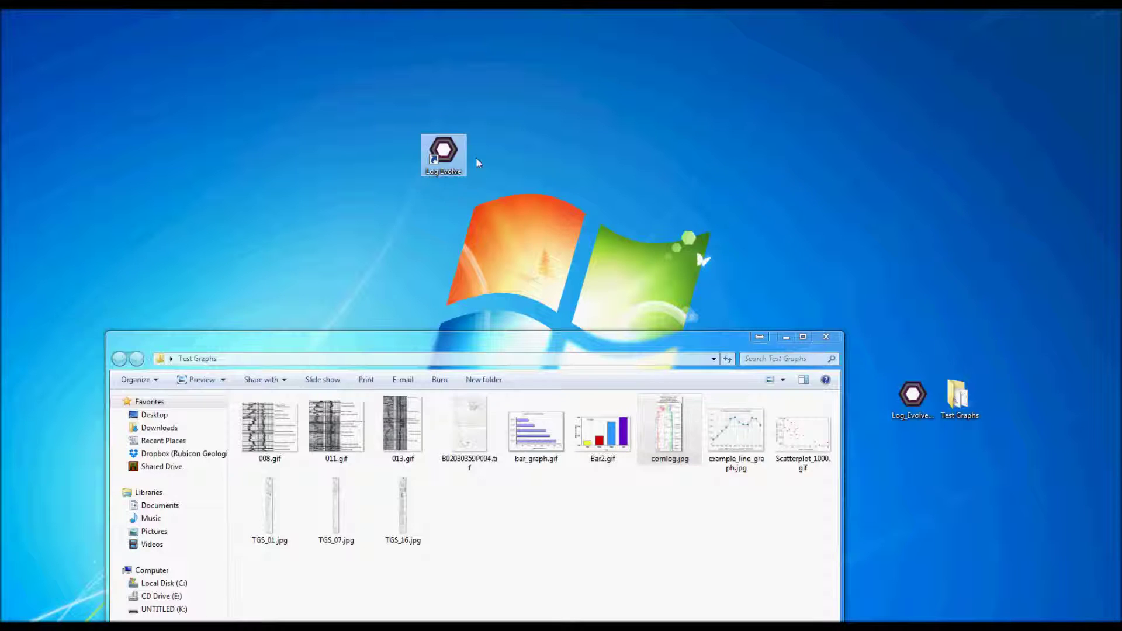
{"action": "left_click_drag", "start_coordinate": [454, 161], "coordinate": [408, 161]}
{"action": "left_click", "coordinate": [446, 157]}
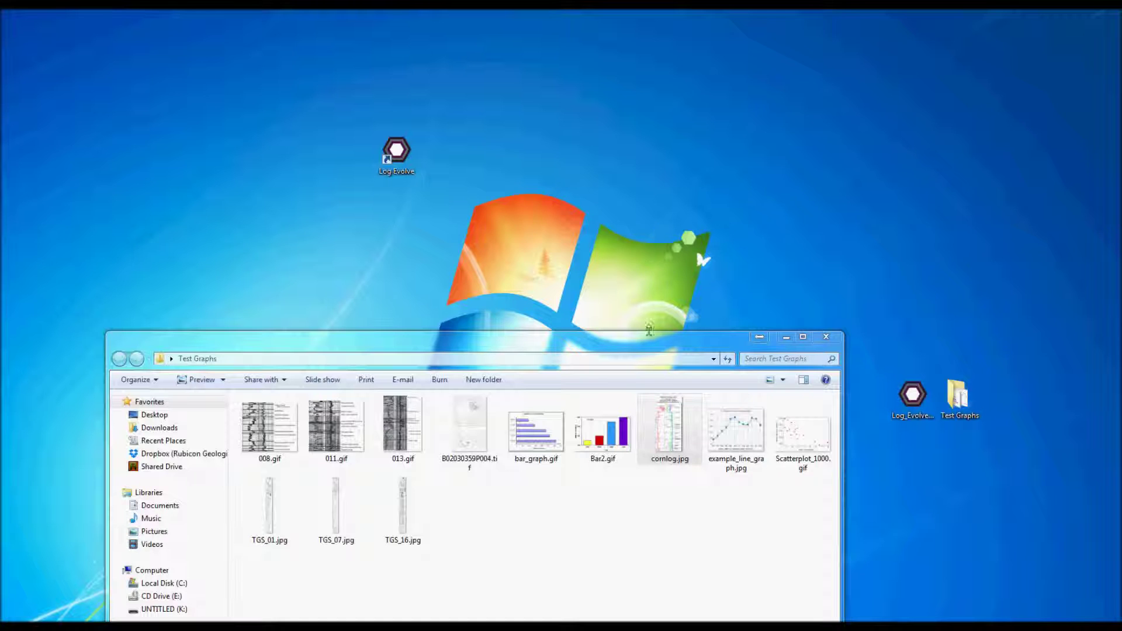
{"action": "left_click_drag", "start_coordinate": [643, 347], "coordinate": [799, 209]}
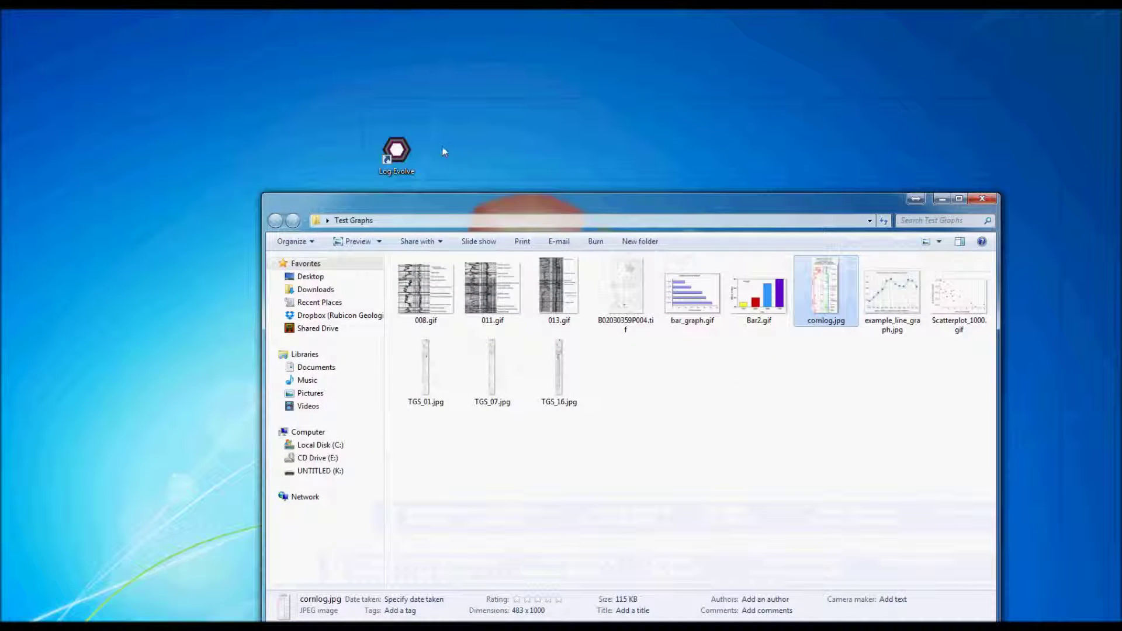
Step: Browse the C drive into the Program Files (x86) folder
{"action": "left_click_drag", "start_coordinate": [397, 153], "coordinate": [222, 155]}
{"action": "left_click", "coordinate": [353, 449]}
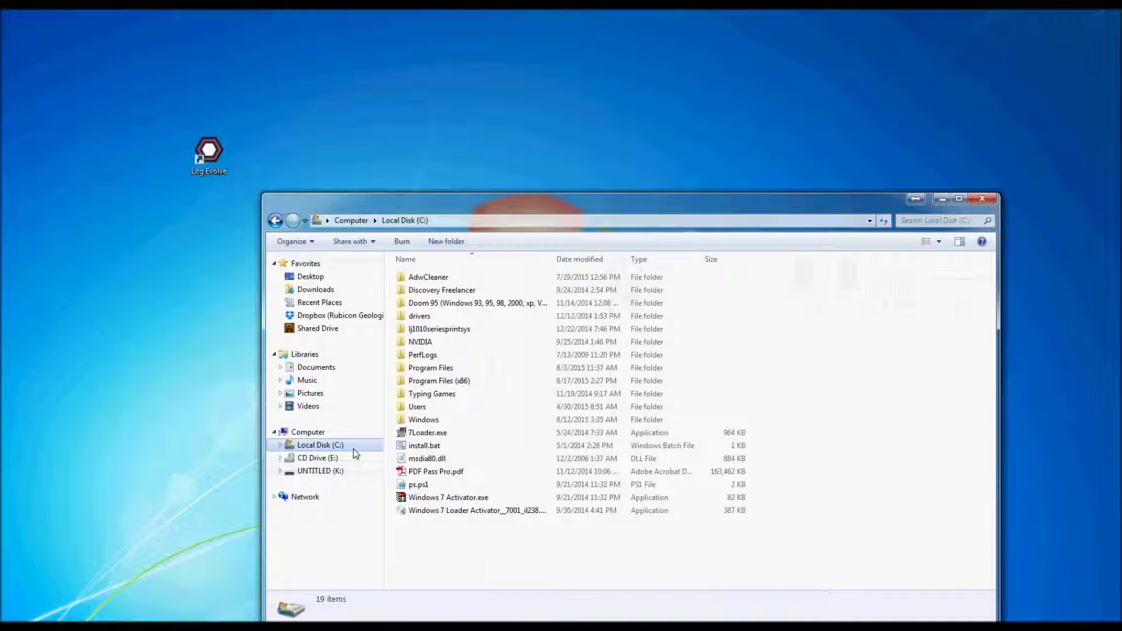
{"action": "double_click", "coordinate": [475, 376]}
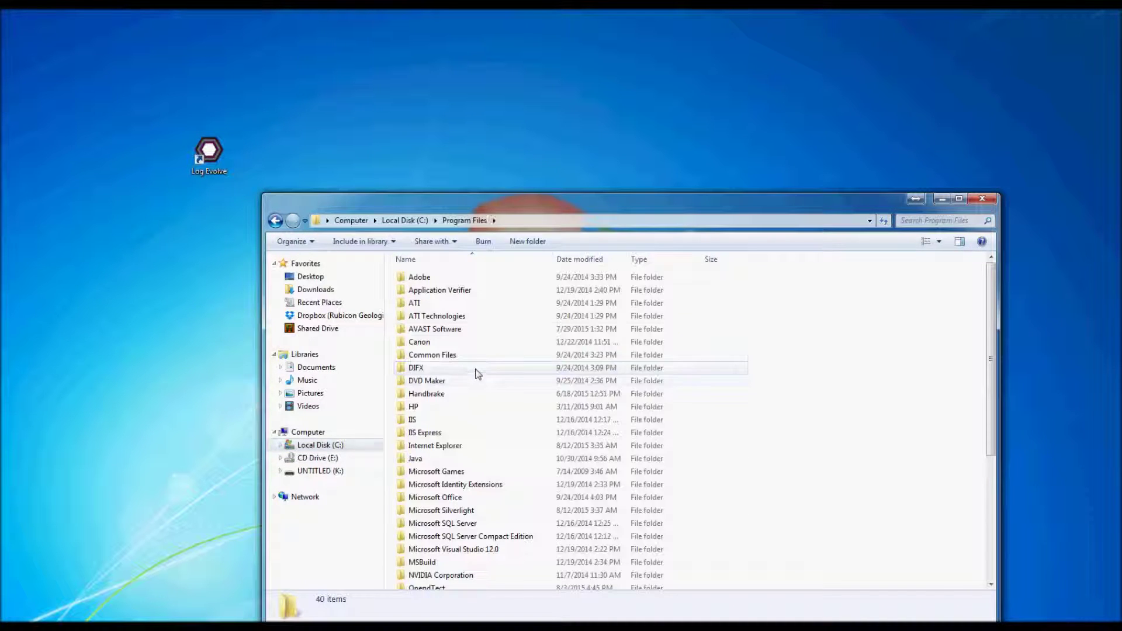
{"action": "left_click", "coordinate": [484, 445]}
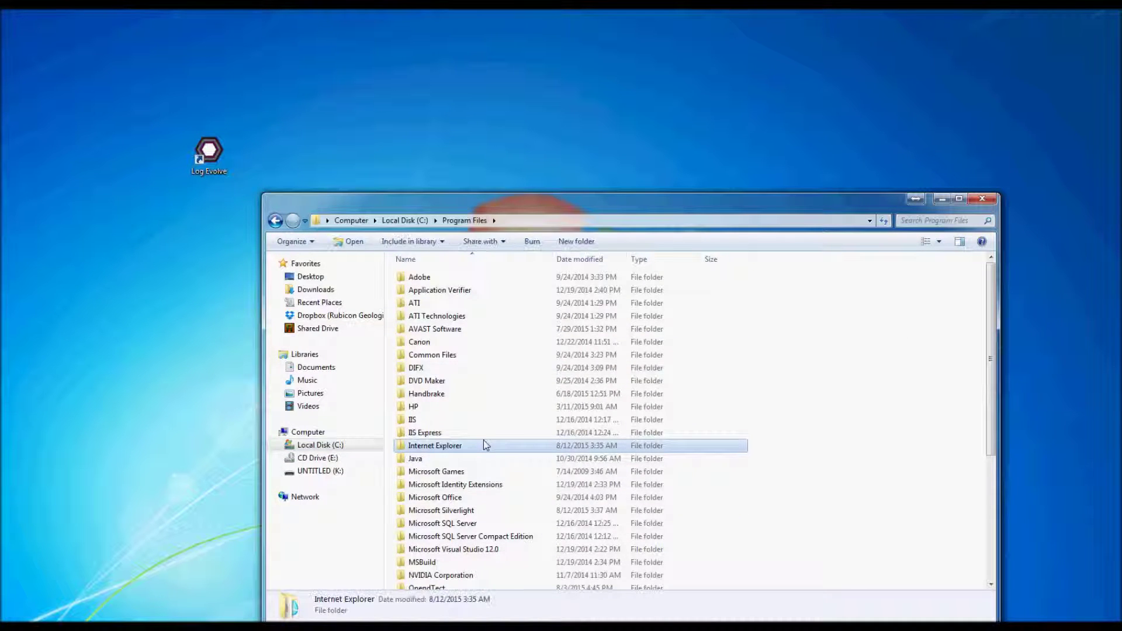
{"action": "scroll", "coordinate": [484, 446], "scroll_direction": "down", "scroll_amount": 5}
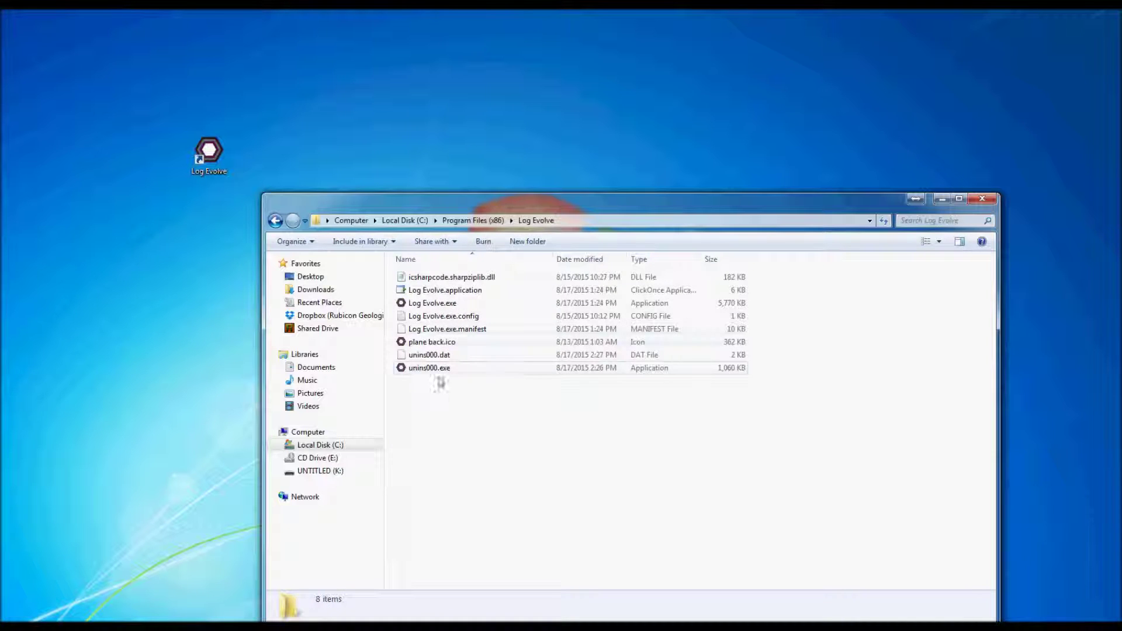
{"action": "left_click", "coordinate": [275, 220]}
Step: Check the Log Evolve folder's properties (8 files, 7.21 MB), then close Explorer
{"action": "right_click", "coordinate": [437, 583]}
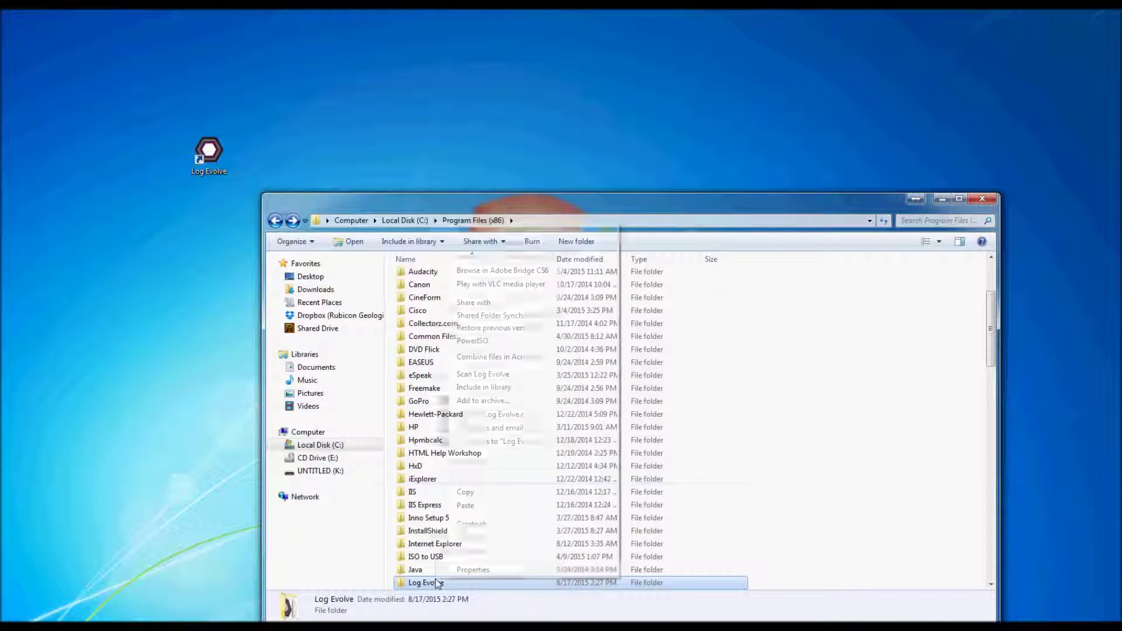
{"action": "left_click", "coordinate": [473, 570]}
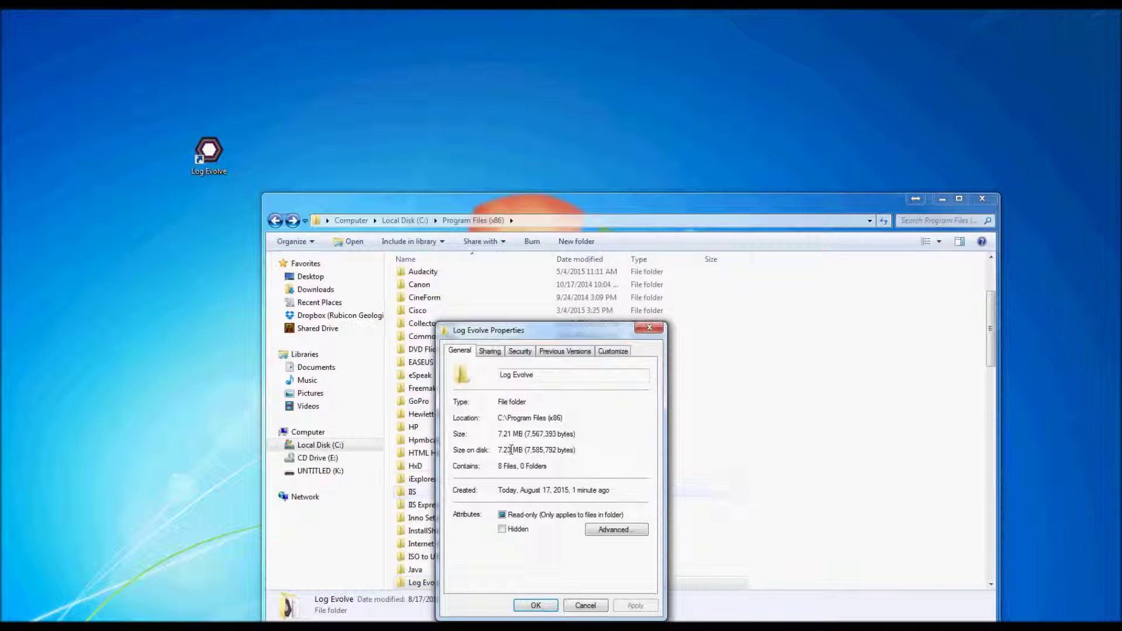
{"action": "left_click", "coordinate": [649, 328]}
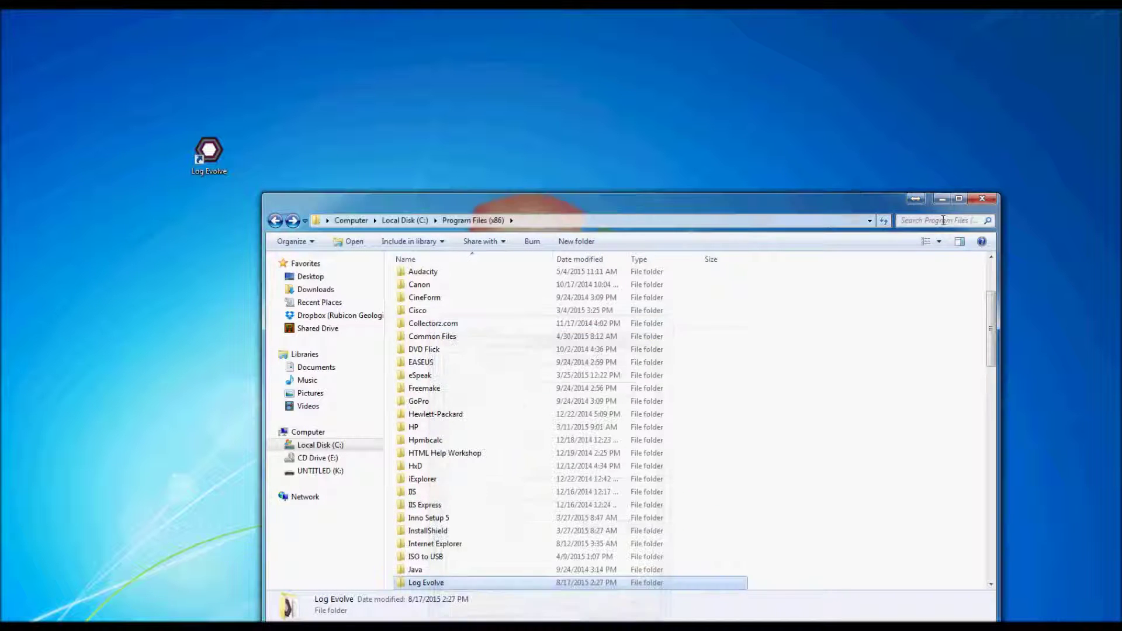
{"action": "left_click", "coordinate": [982, 198]}
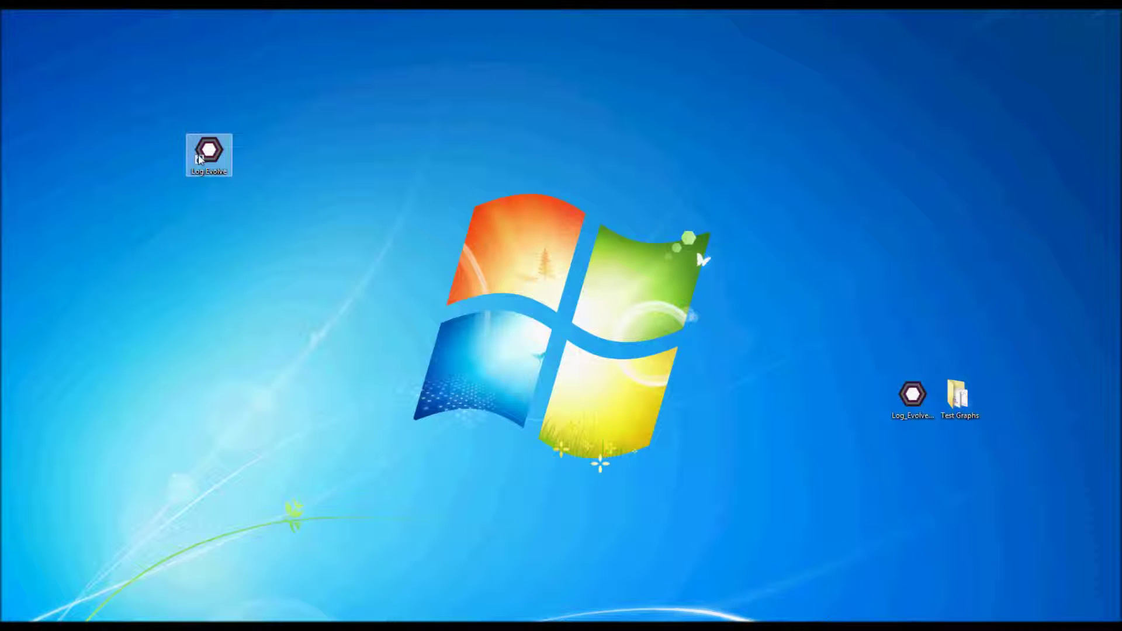
Step: Launch Log Evolve, review the online and offline licence options, and continue on the 27-day trial
{"action": "left_click_drag", "start_coordinate": [201, 161], "coordinate": [909, 341]}
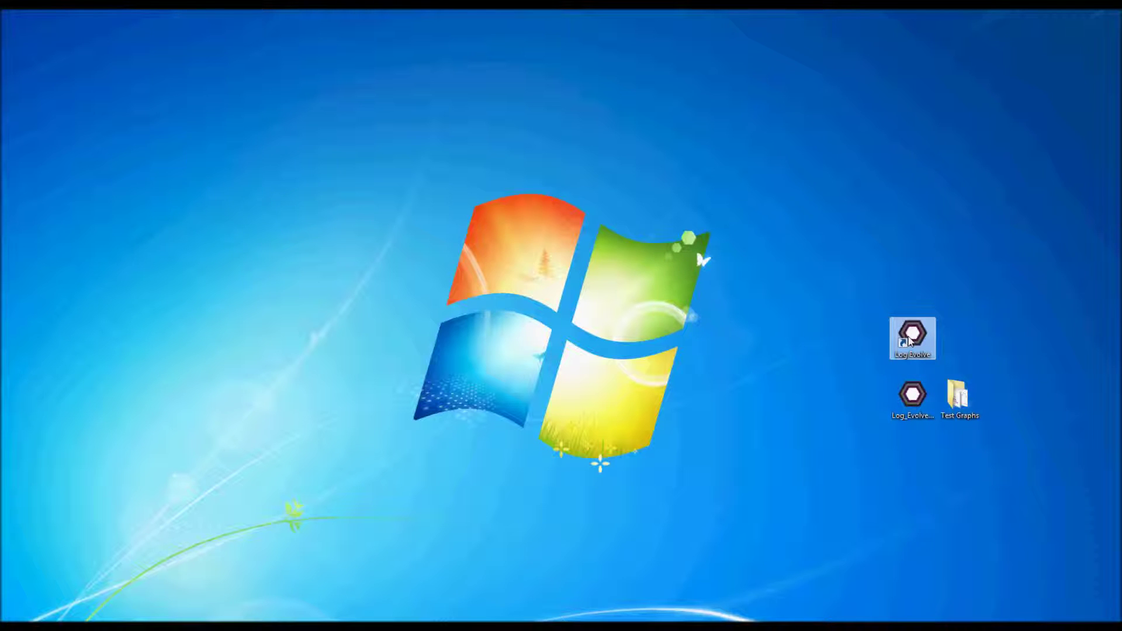
{"action": "double_click", "coordinate": [910, 342]}
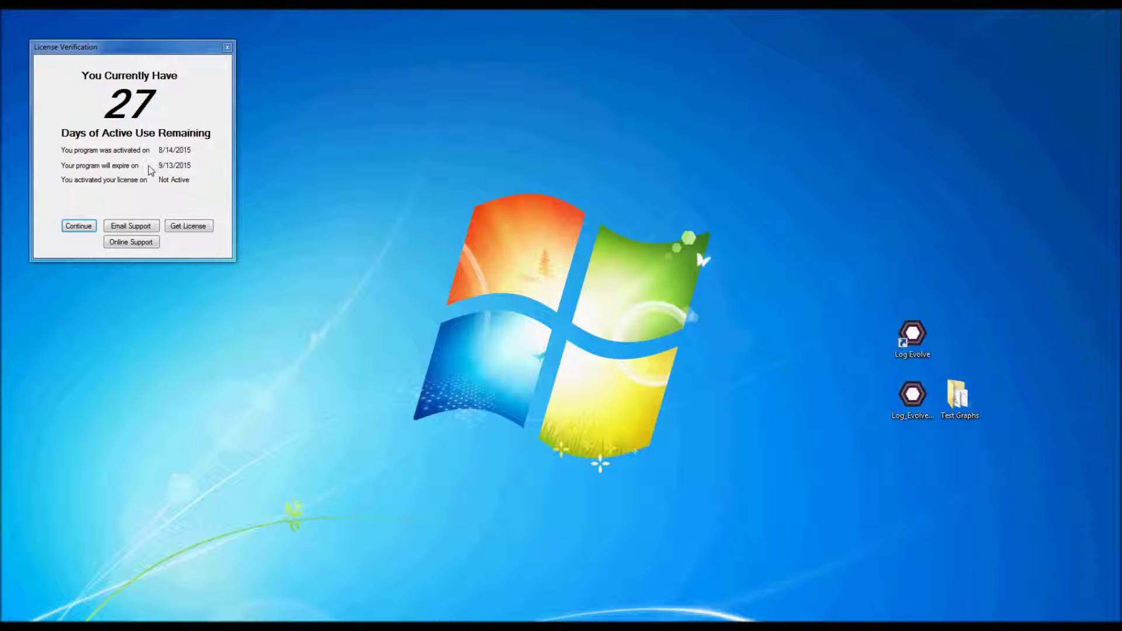
{"action": "left_click_drag", "start_coordinate": [122, 54], "coordinate": [443, 220]}
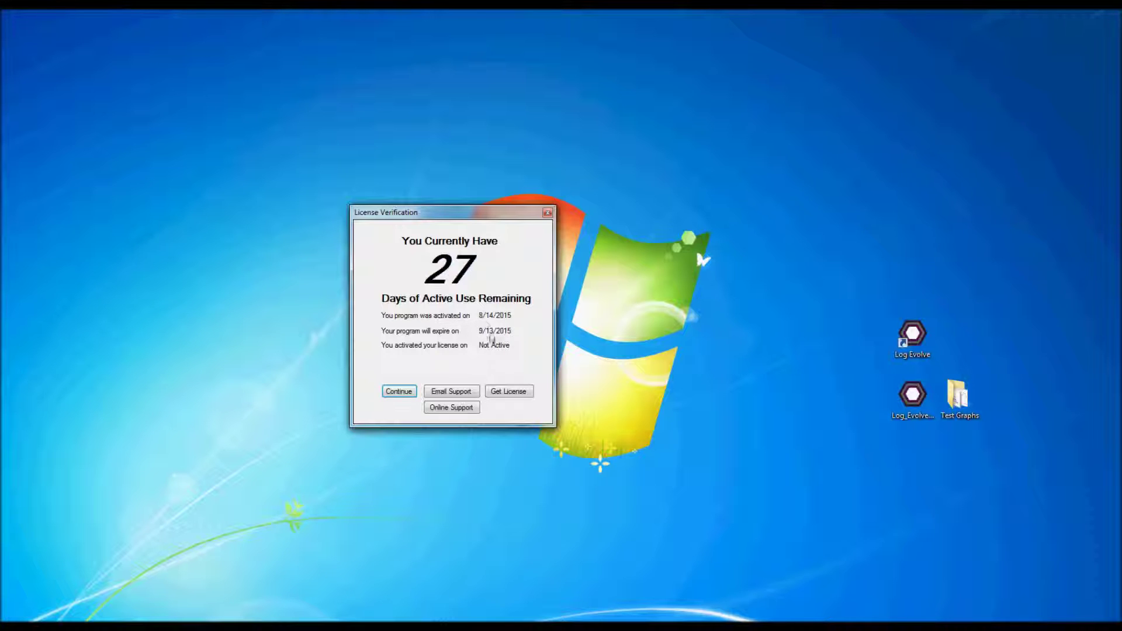
{"action": "left_click", "coordinate": [511, 393]}
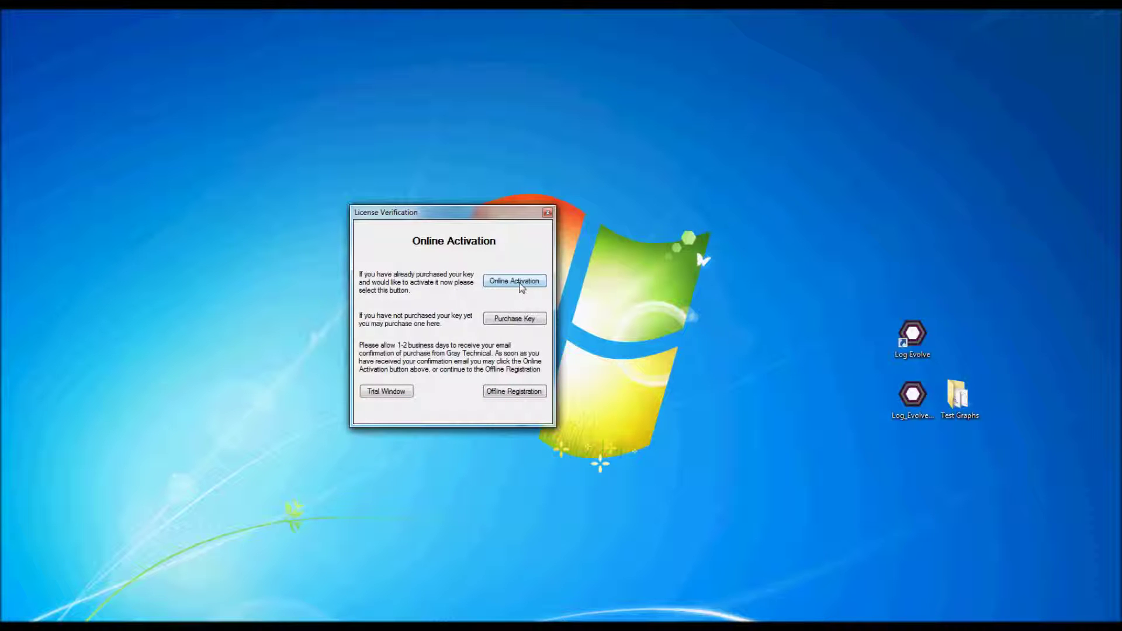
{"action": "left_click", "coordinate": [505, 395]}
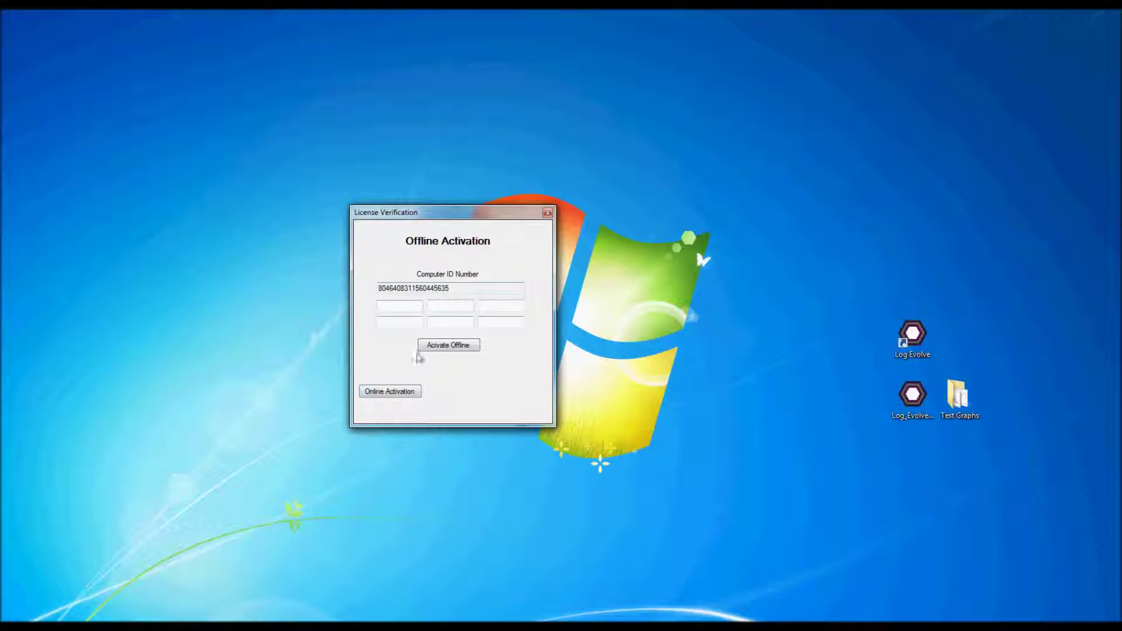
{"action": "left_click", "coordinate": [395, 390]}
{"action": "left_click", "coordinate": [396, 390]}
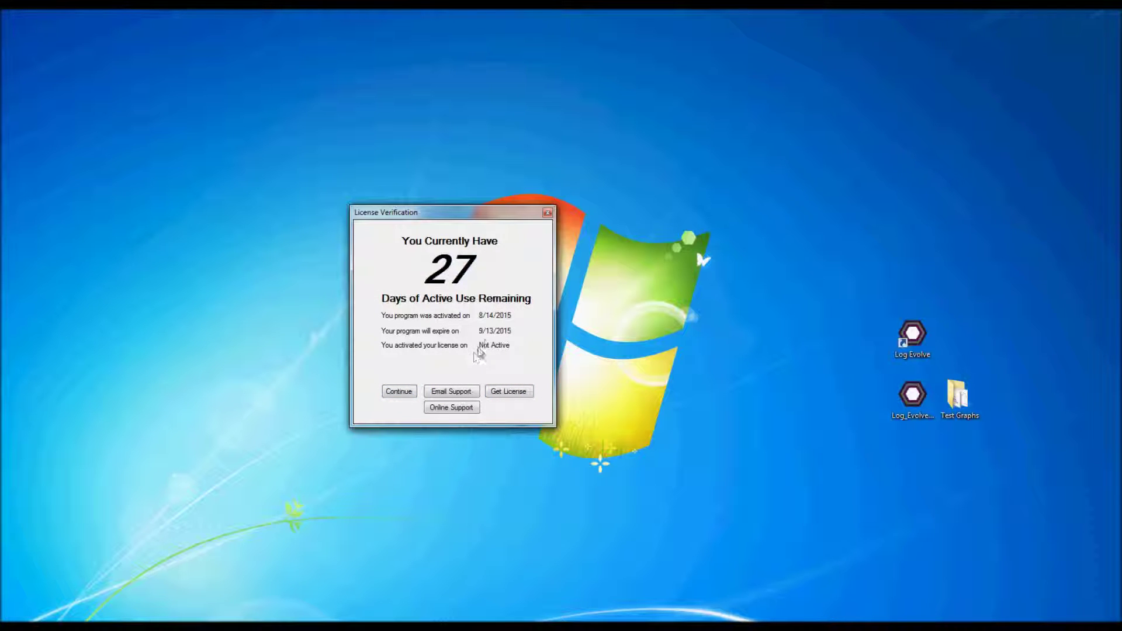
{"action": "left_click", "coordinate": [402, 393]}
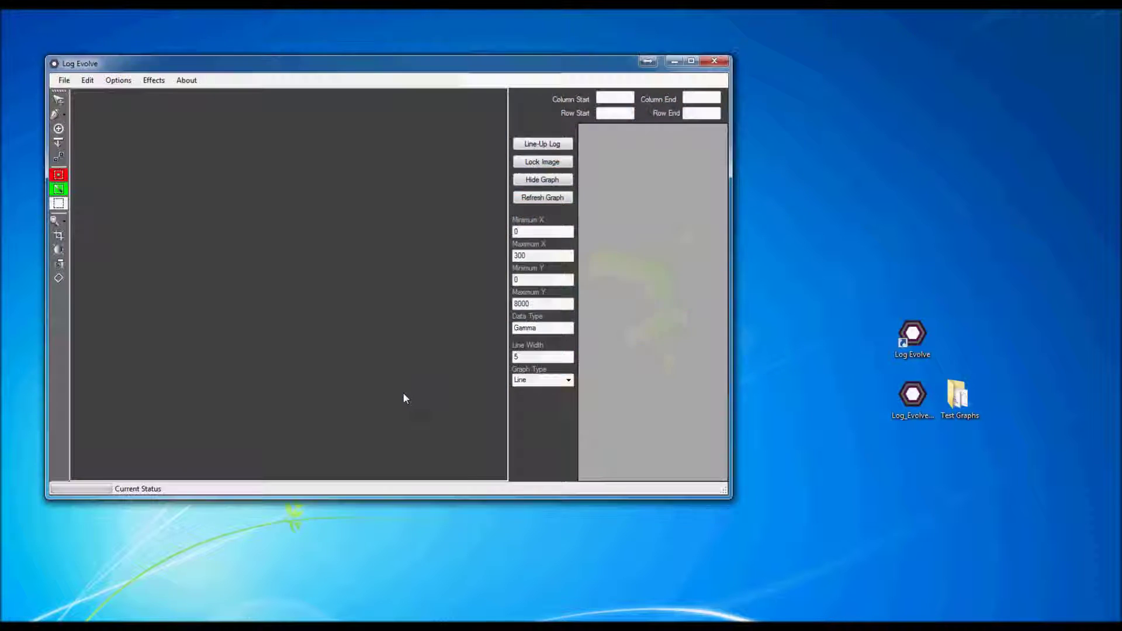
Step: Maximize the Log Evolve window and choose File > Open > IMAGE
{"action": "left_click_drag", "start_coordinate": [232, 70], "coordinate": [313, 3]}
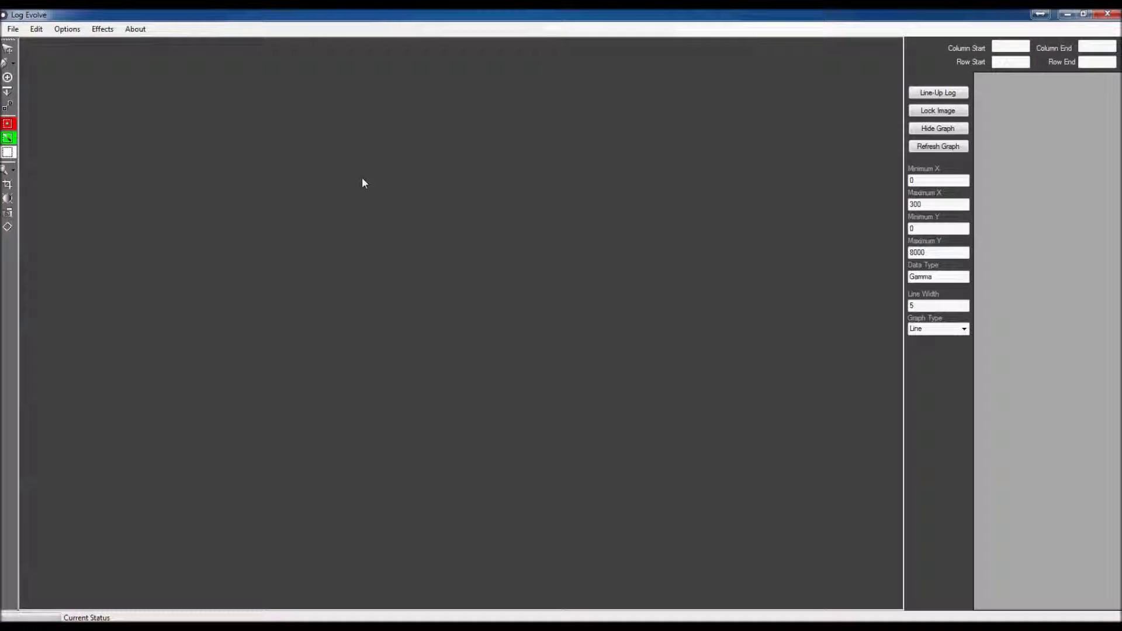
{"action": "left_click", "coordinate": [13, 28]}
{"action": "mouse_move", "coordinate": [30, 46]}
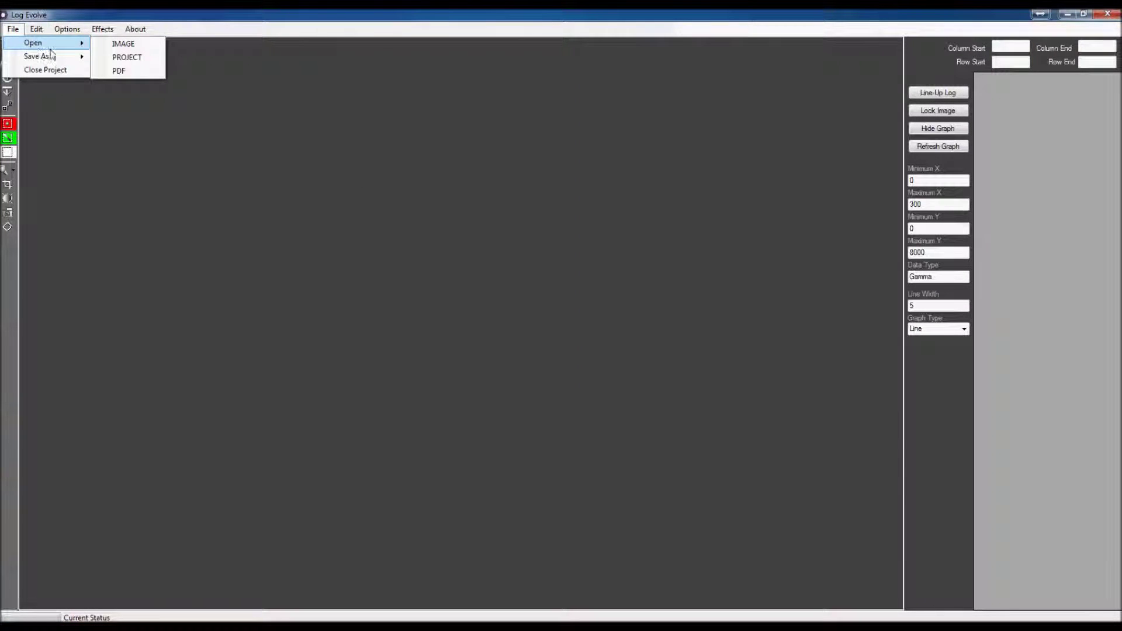
{"action": "left_click", "coordinate": [150, 47]}
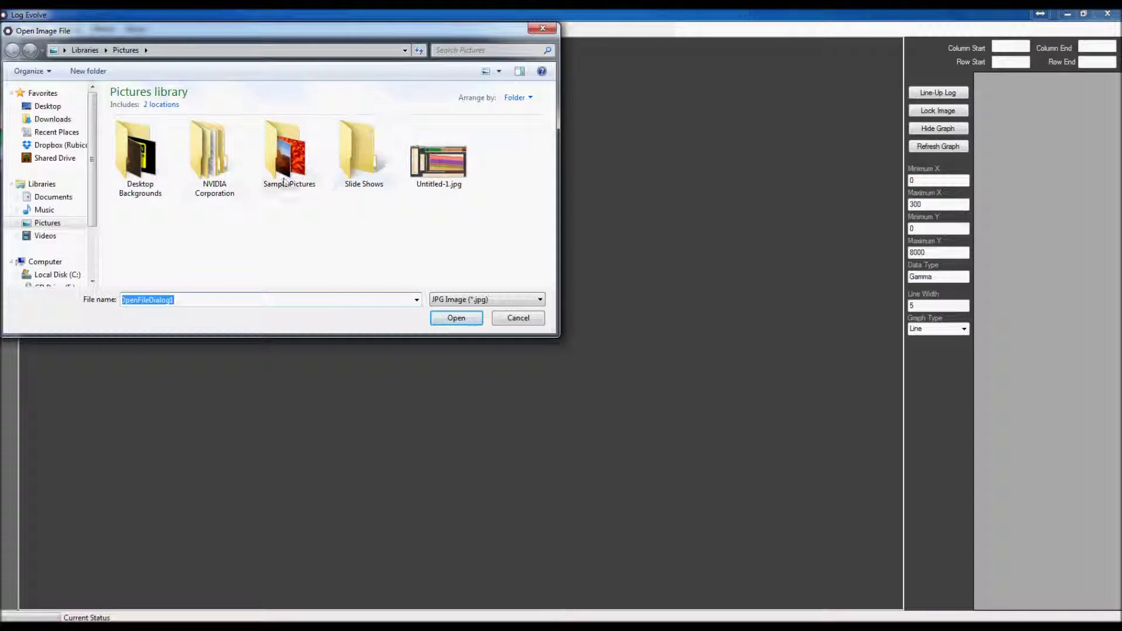
Step: In Test Graphs, cycle the file-type filter through .jpeg, .png, .gif and .tif
{"action": "left_click", "coordinate": [36, 106]}
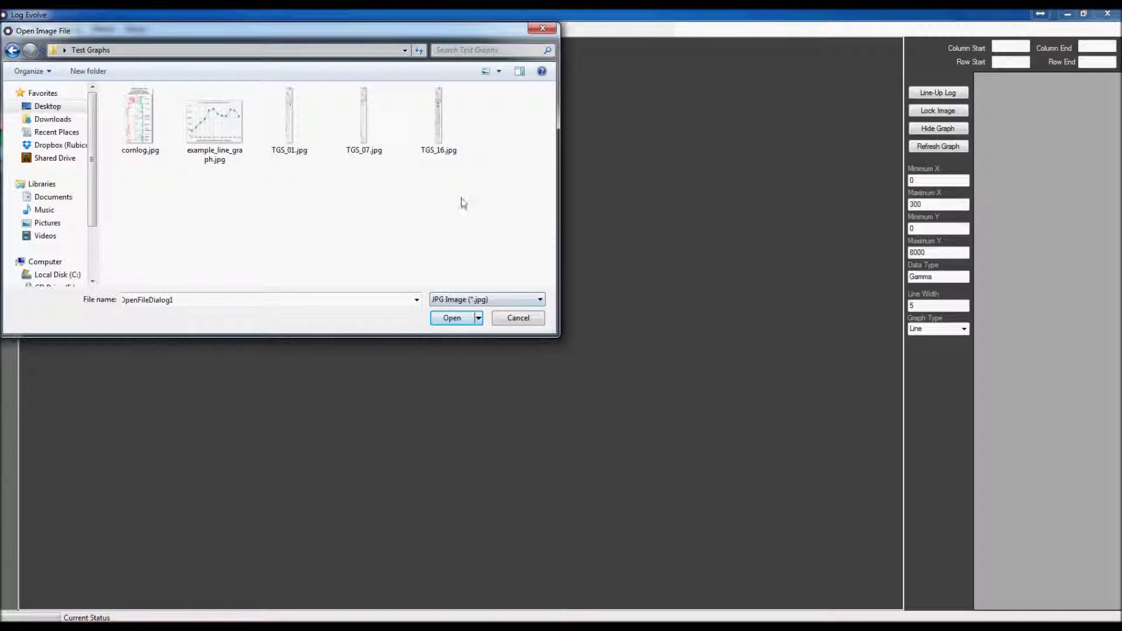
{"action": "left_click", "coordinate": [542, 300]}
{"action": "left_click", "coordinate": [515, 320]}
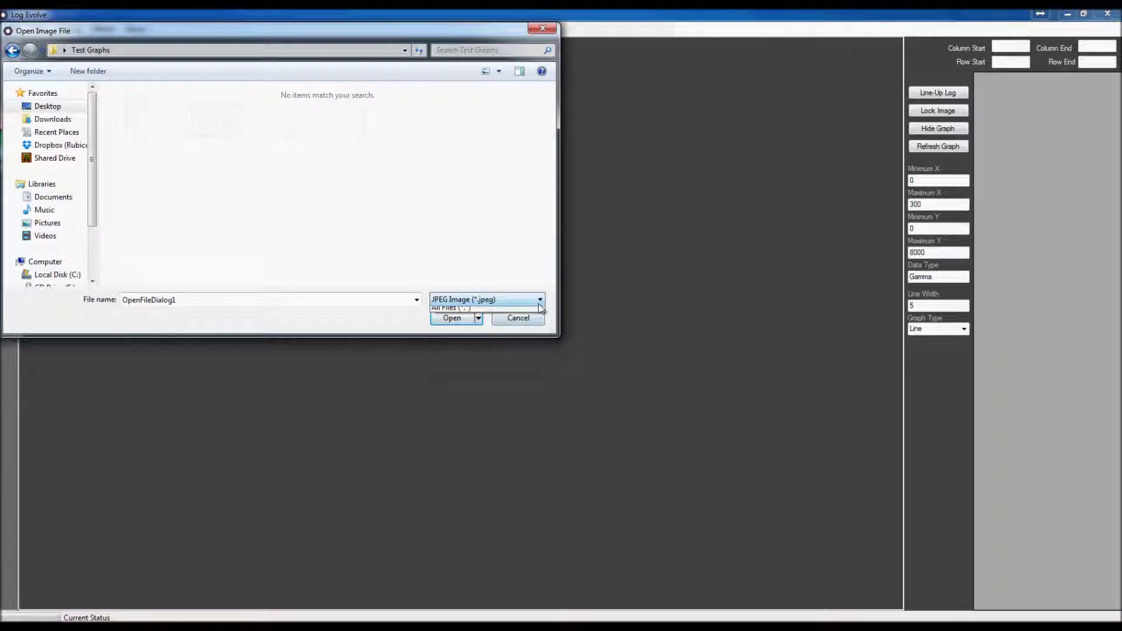
{"action": "left_click", "coordinate": [540, 299]}
{"action": "left_click", "coordinate": [511, 331]}
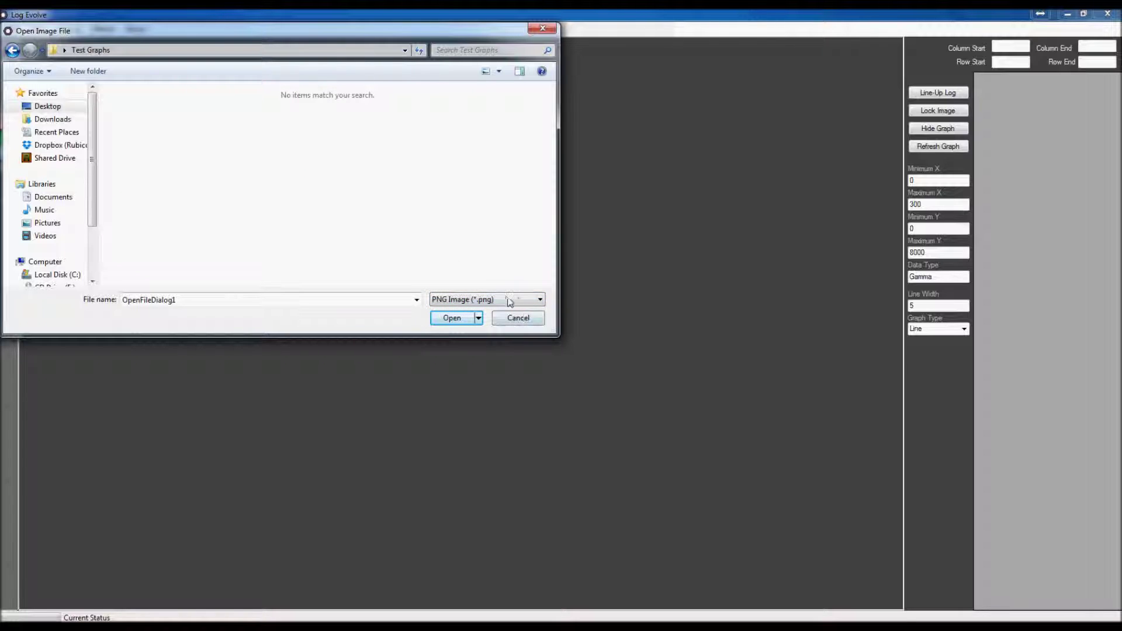
{"action": "left_click", "coordinate": [533, 300]}
{"action": "left_click", "coordinate": [504, 340]}
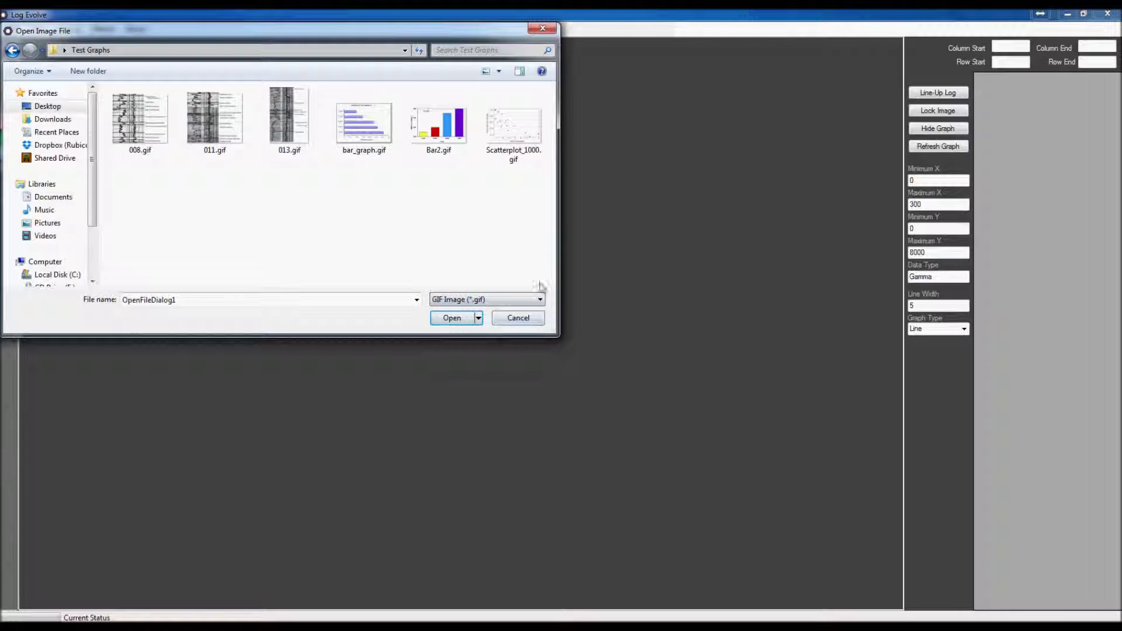
{"action": "left_click", "coordinate": [541, 300]}
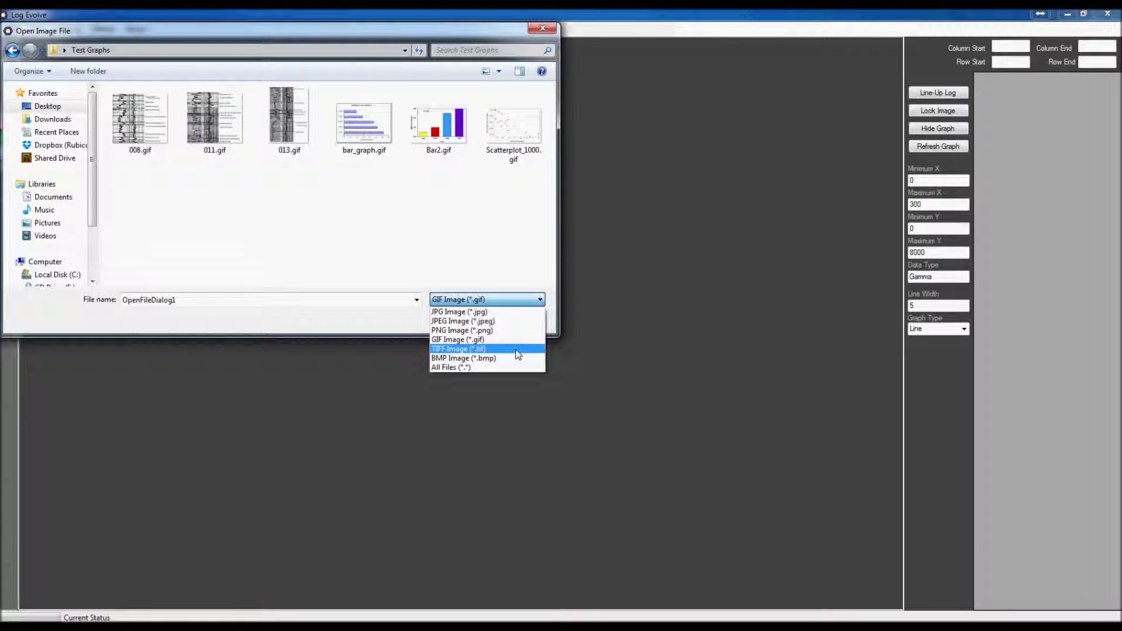
{"action": "left_click", "coordinate": [485, 349]}
Step: Switch the filter past .bmp to All Files (*.*) and open B02030359P004.tif
{"action": "left_click", "coordinate": [541, 300]}
{"action": "left_click", "coordinate": [510, 358]}
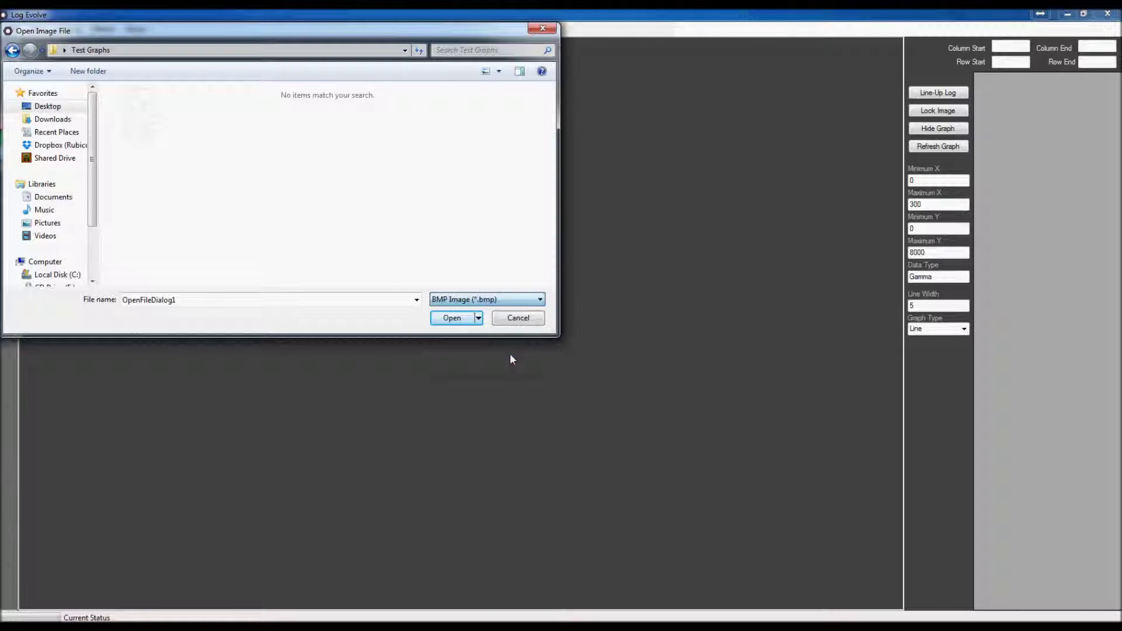
{"action": "left_click", "coordinate": [541, 300]}
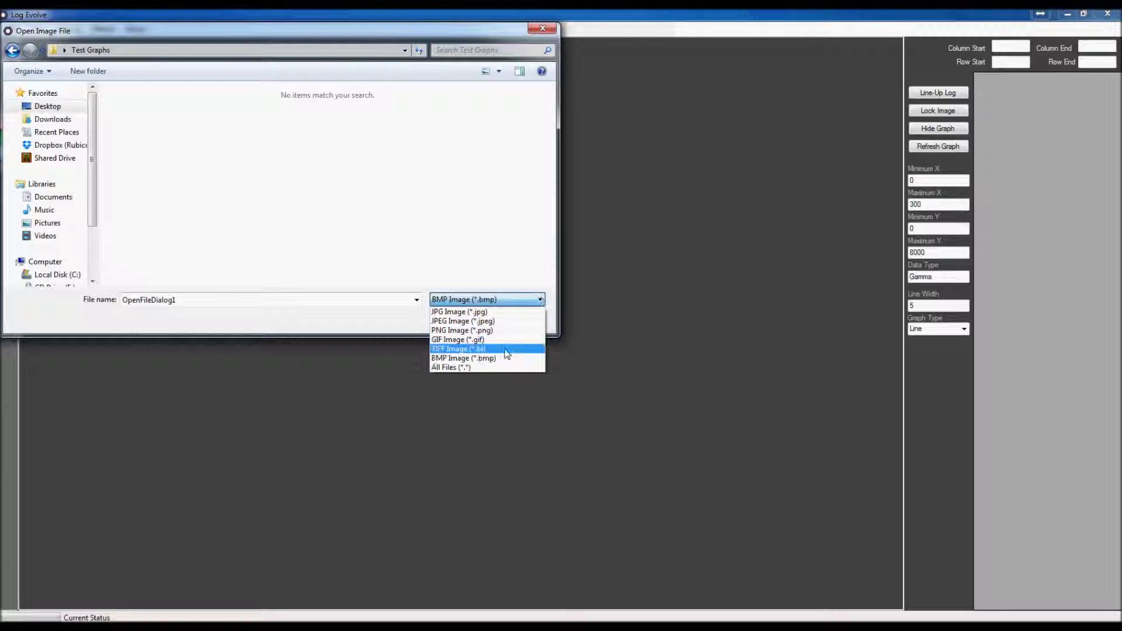
{"action": "left_click", "coordinate": [490, 367]}
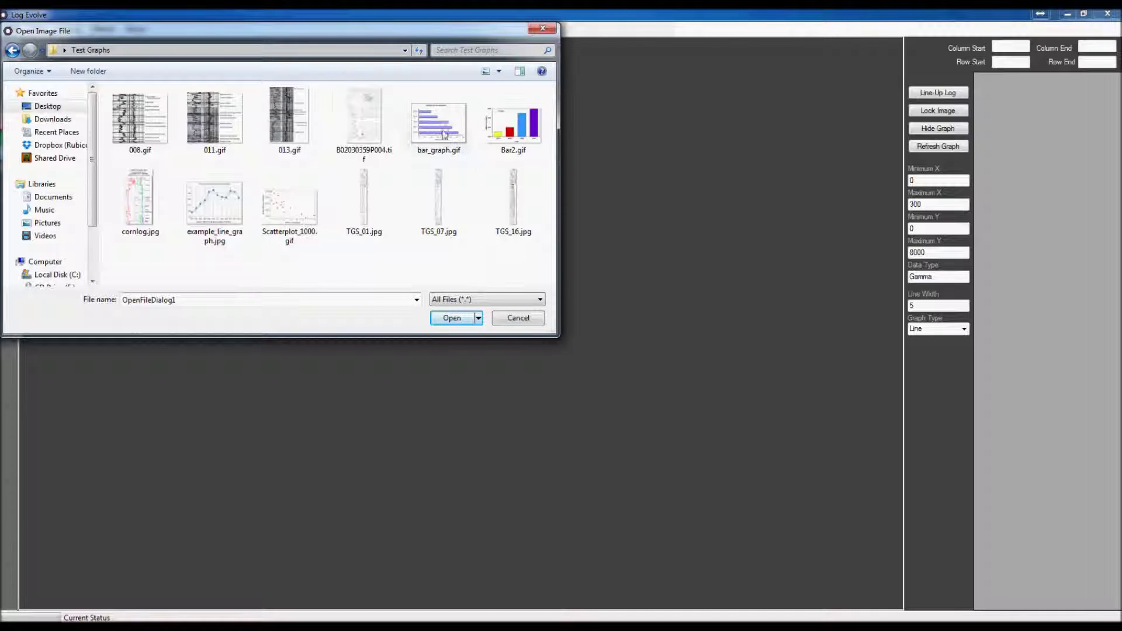
{"action": "left_click", "coordinate": [366, 129]}
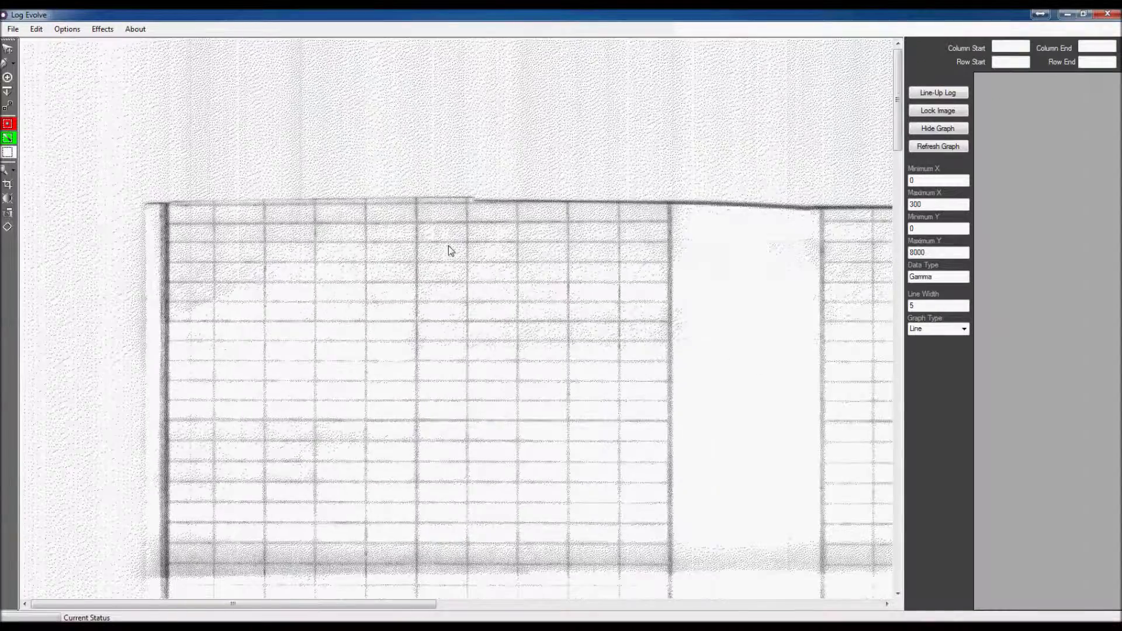
Step: Zoom the scan in and out with the Zoom menu, zoom speed 1, until the whole page fits
{"action": "scroll", "coordinate": [450, 250], "scroll_direction": "down", "scroll_amount": 4}
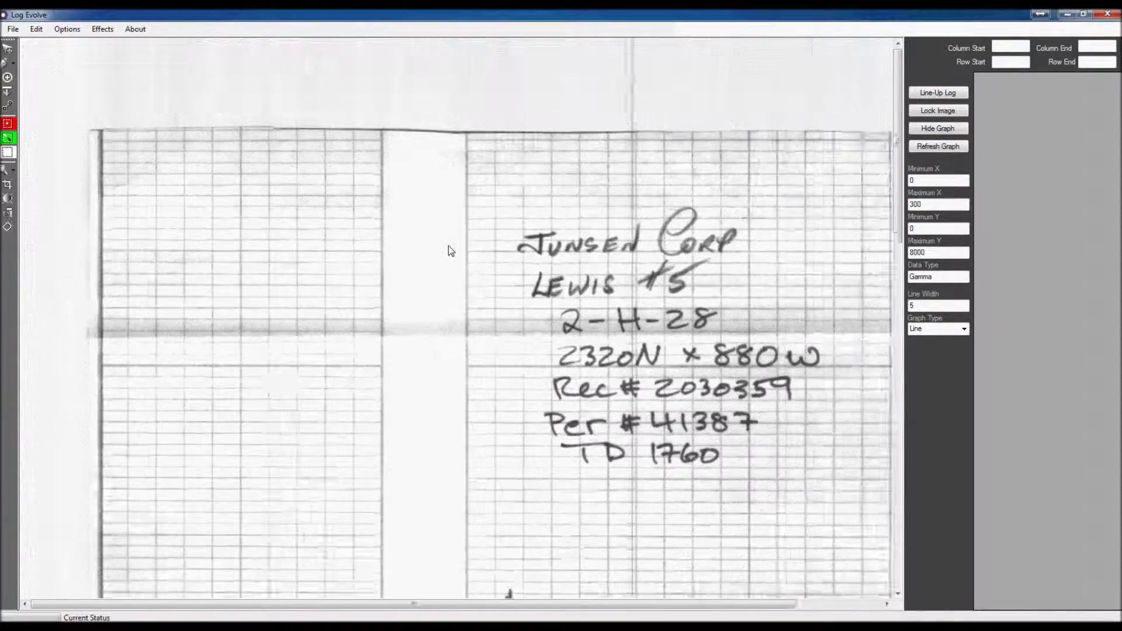
{"action": "scroll", "coordinate": [448, 246], "scroll_direction": "down", "scroll_amount": 4}
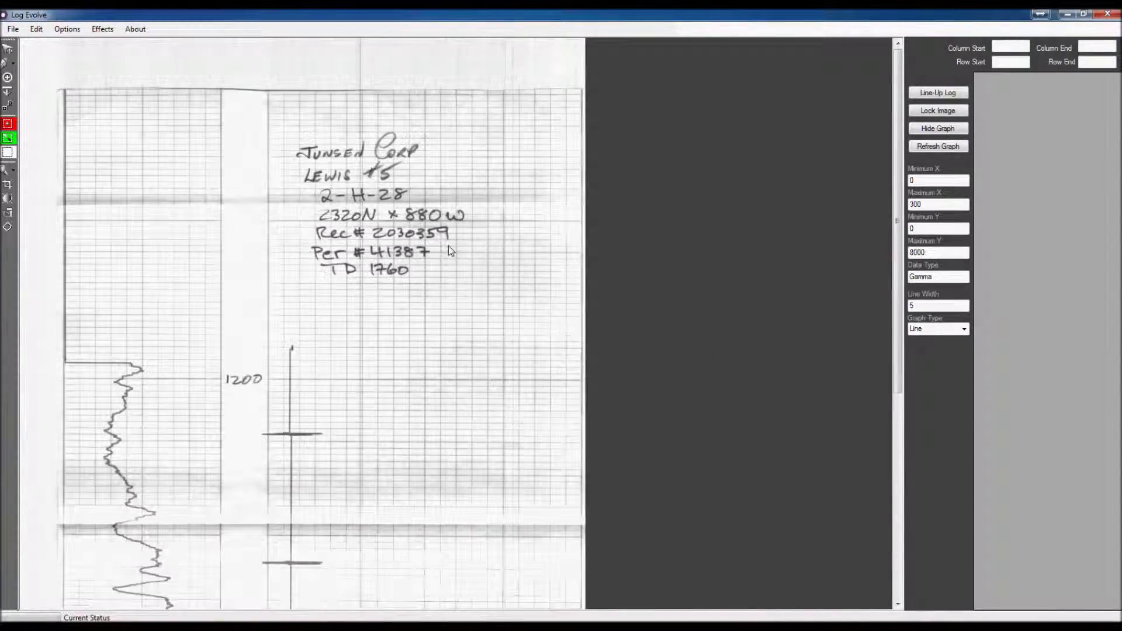
{"action": "left_click", "coordinate": [14, 170]}
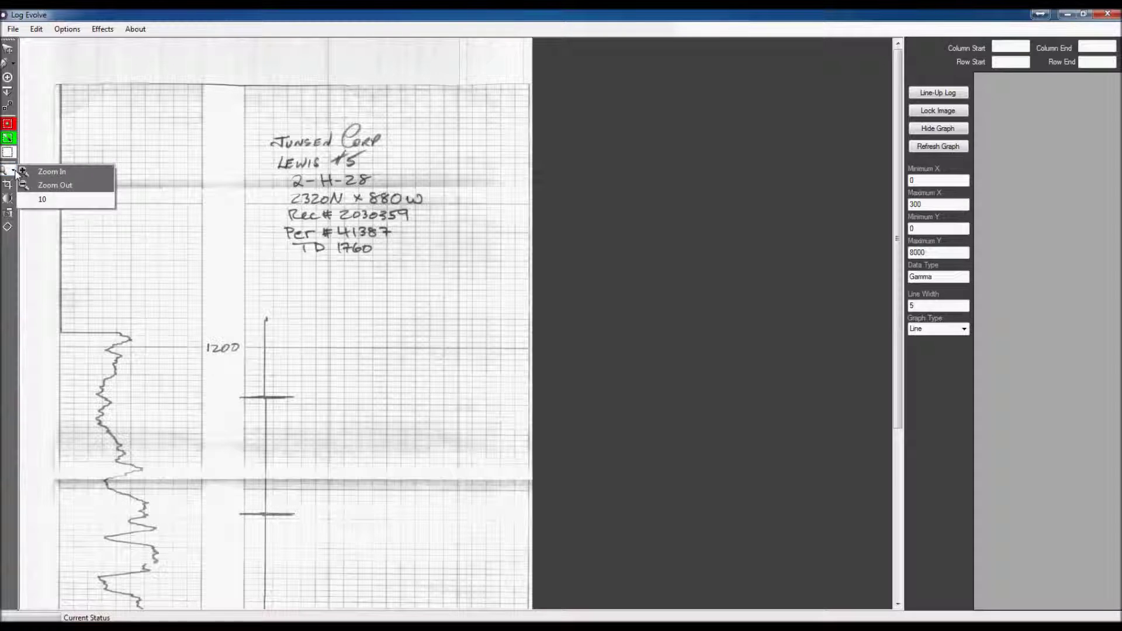
{"action": "left_click", "coordinate": [85, 181]}
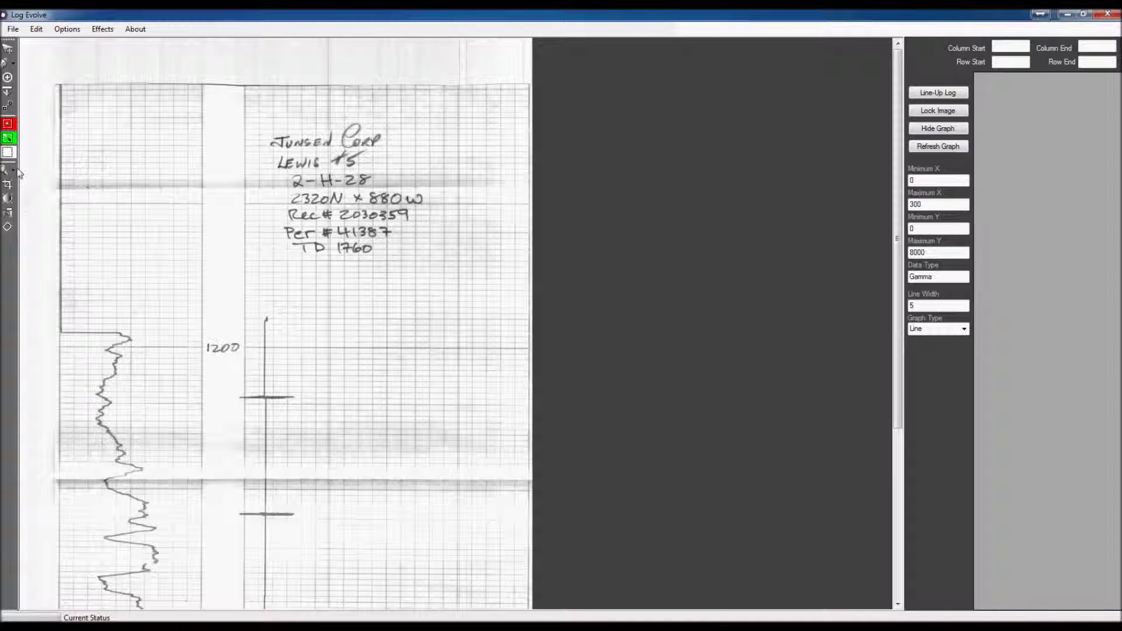
{"action": "left_click", "coordinate": [14, 170]}
{"action": "left_click", "coordinate": [43, 175]}
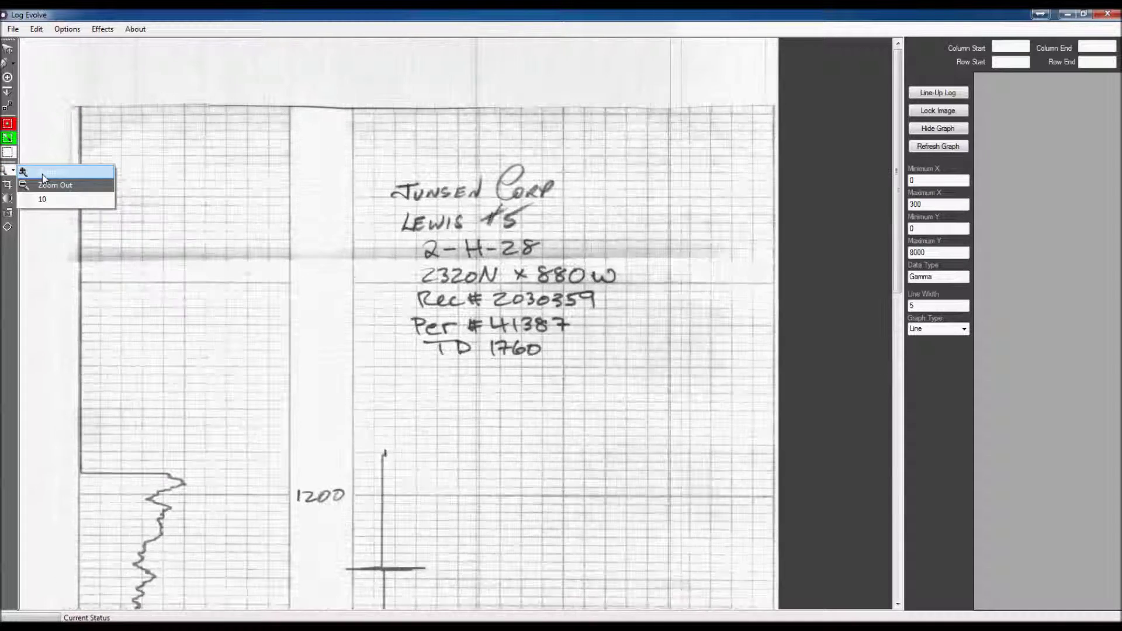
{"action": "left_click", "coordinate": [13, 170]}
{"action": "left_click", "coordinate": [35, 187]}
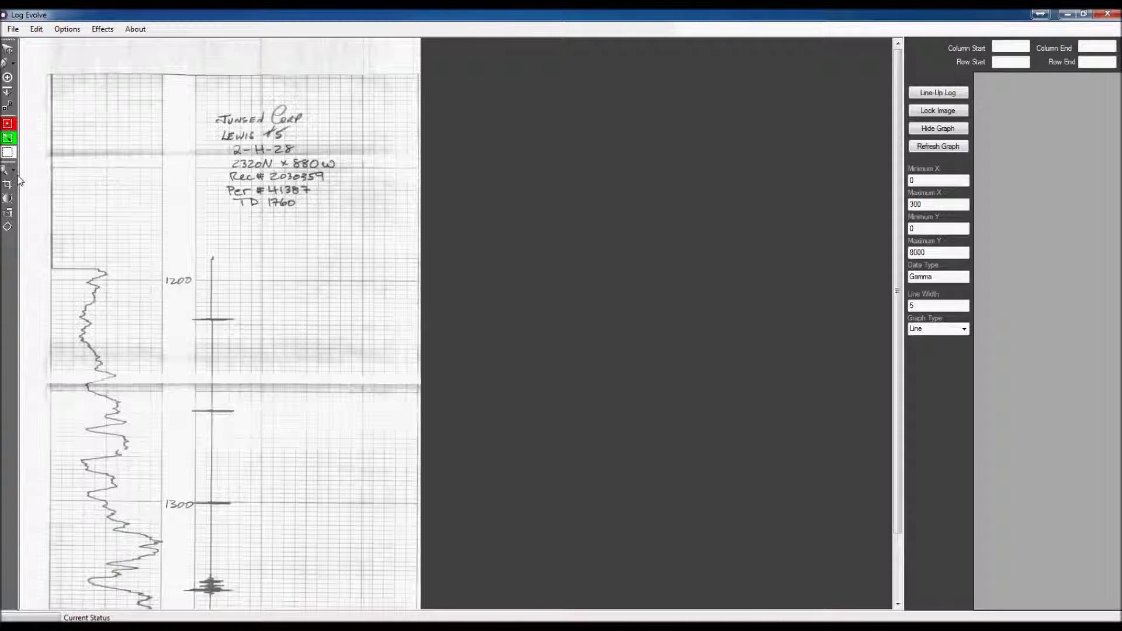
{"action": "left_click", "coordinate": [14, 171]}
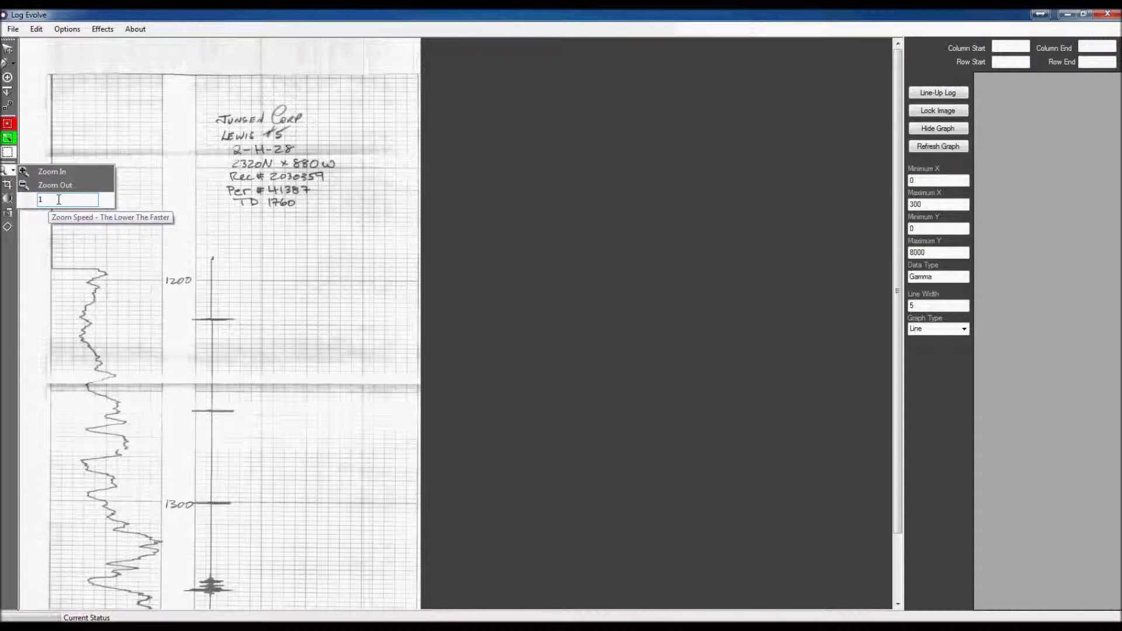
{"action": "left_click", "coordinate": [39, 171]}
{"action": "left_click", "coordinate": [40, 186]}
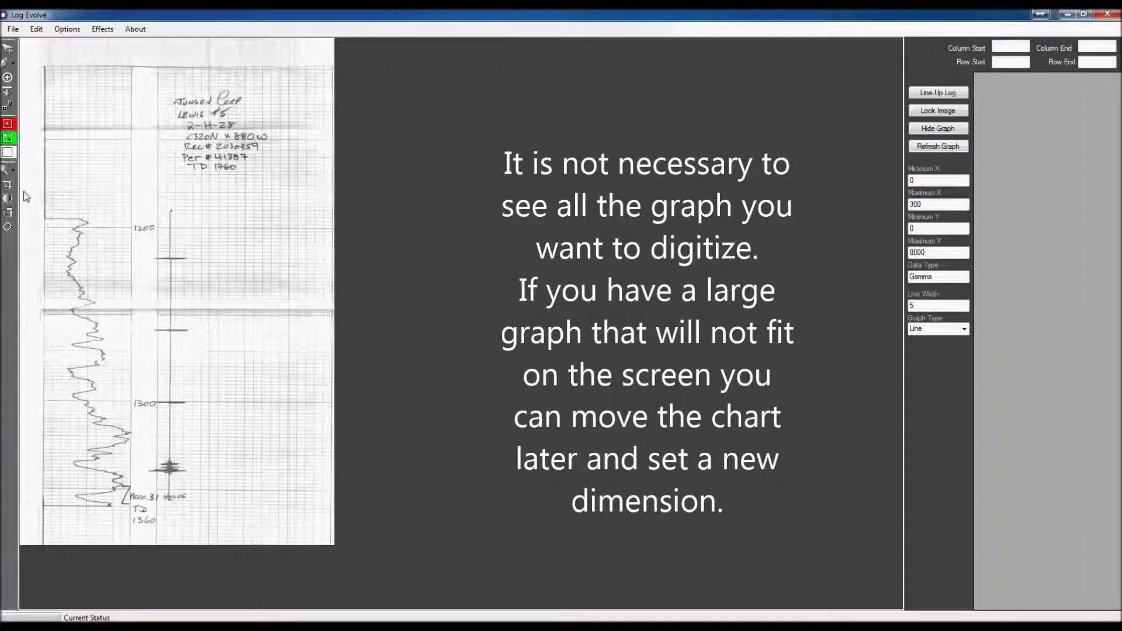
{"action": "left_click", "coordinate": [8, 229]}
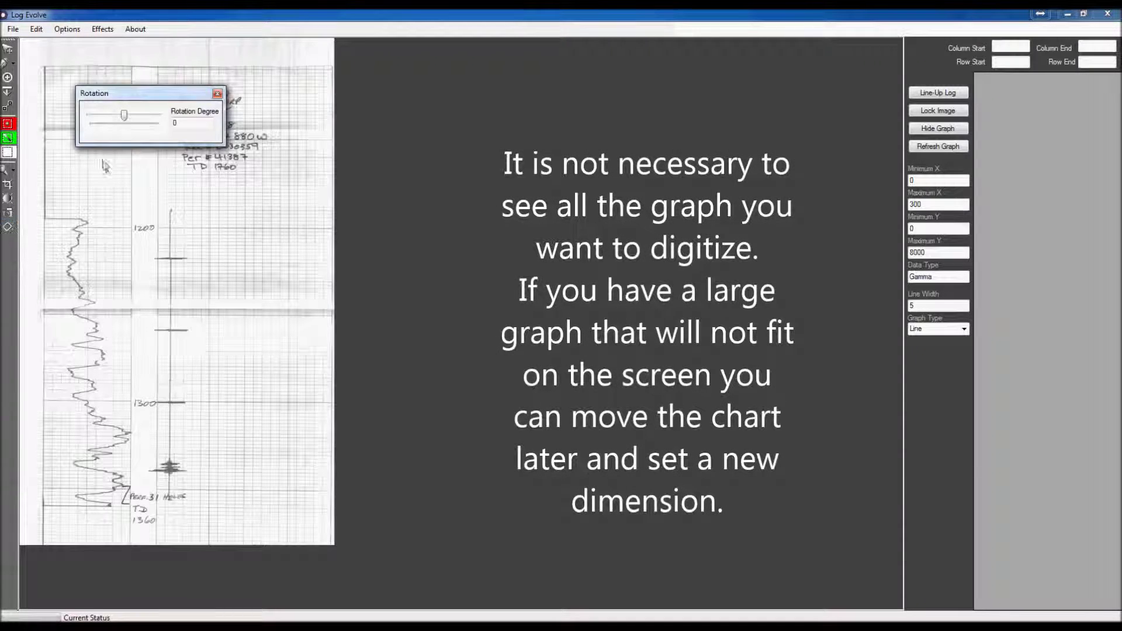
{"action": "left_click", "coordinate": [130, 121]}
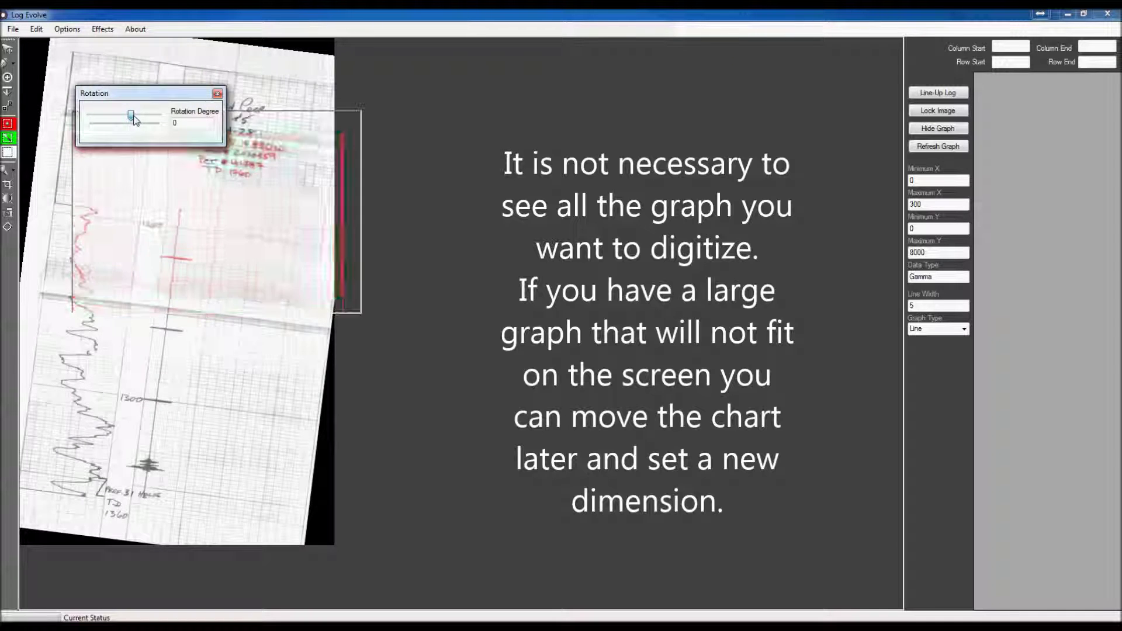
{"action": "mouse_move", "coordinate": [129, 119]}
{"action": "left_mouse_down"}
{"action": "mouse_move", "coordinate": [108, 121]}
{"action": "mouse_move", "coordinate": [130, 120]}
{"action": "left_mouse_up"}
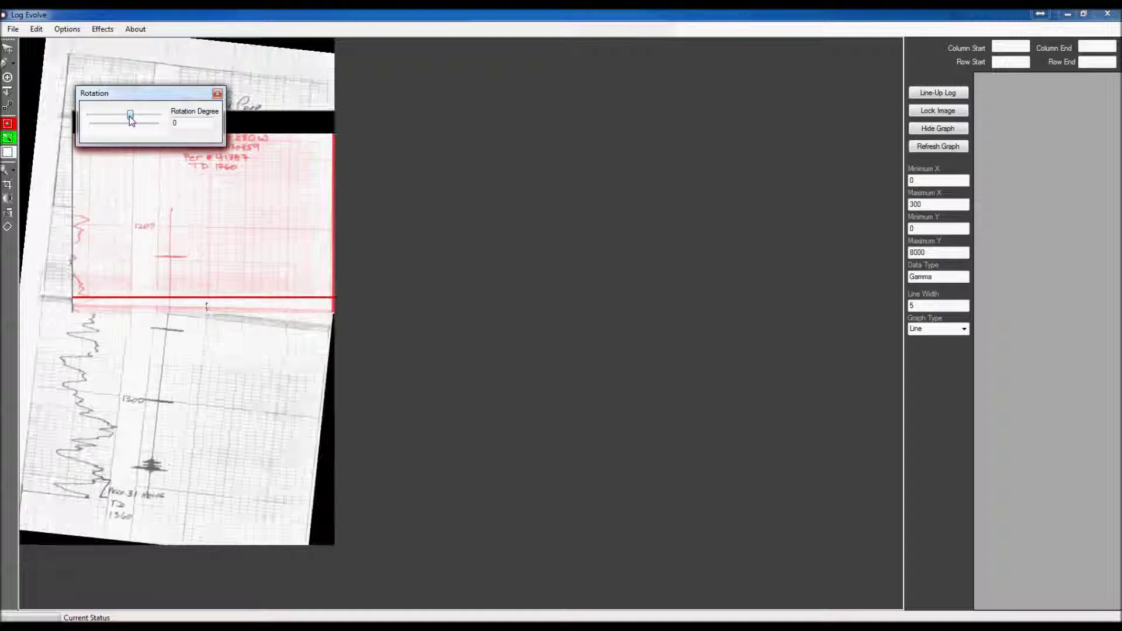
{"action": "type", "text": "48.2"}
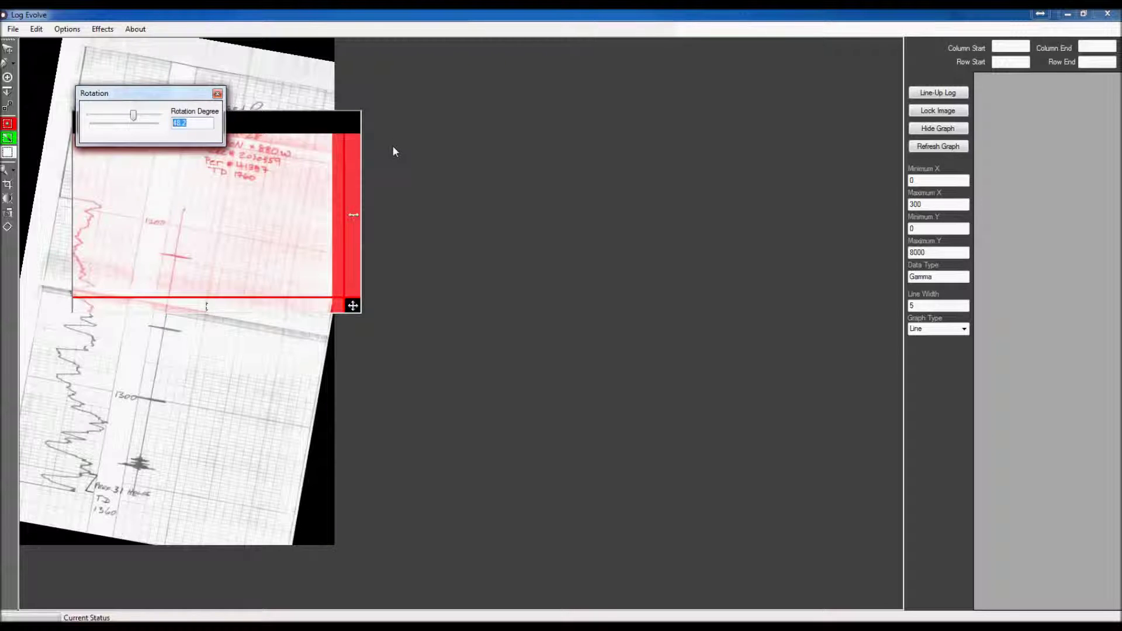
{"action": "type", "text": "0"}
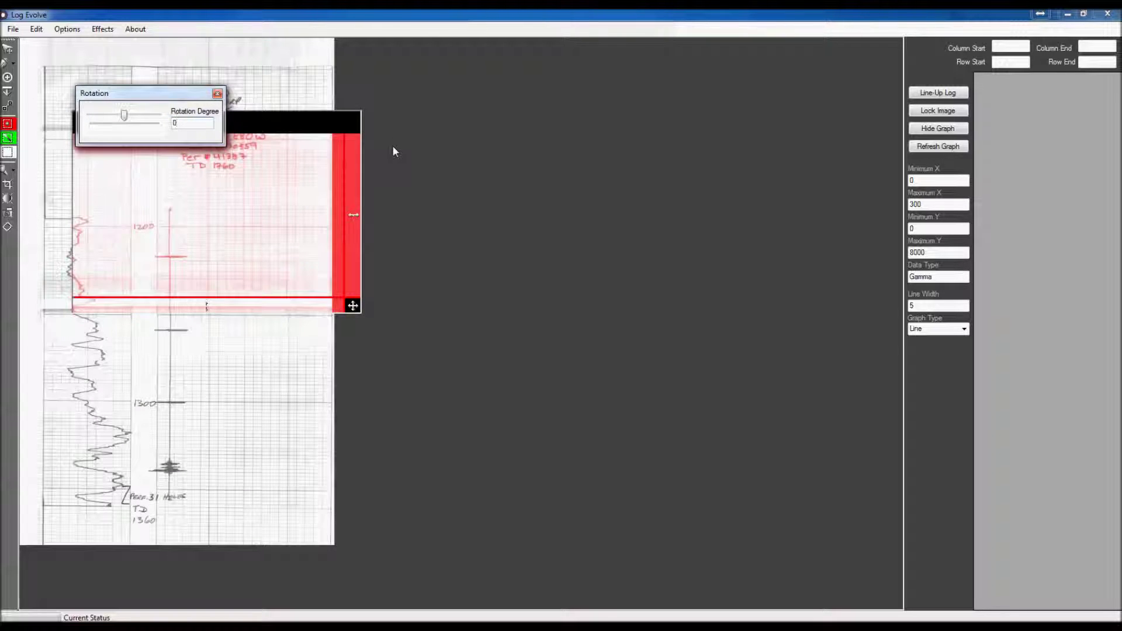
{"action": "left_click", "coordinate": [217, 93]}
{"action": "left_click_drag", "start_coordinate": [202, 135], "coordinate": [536, 135]}
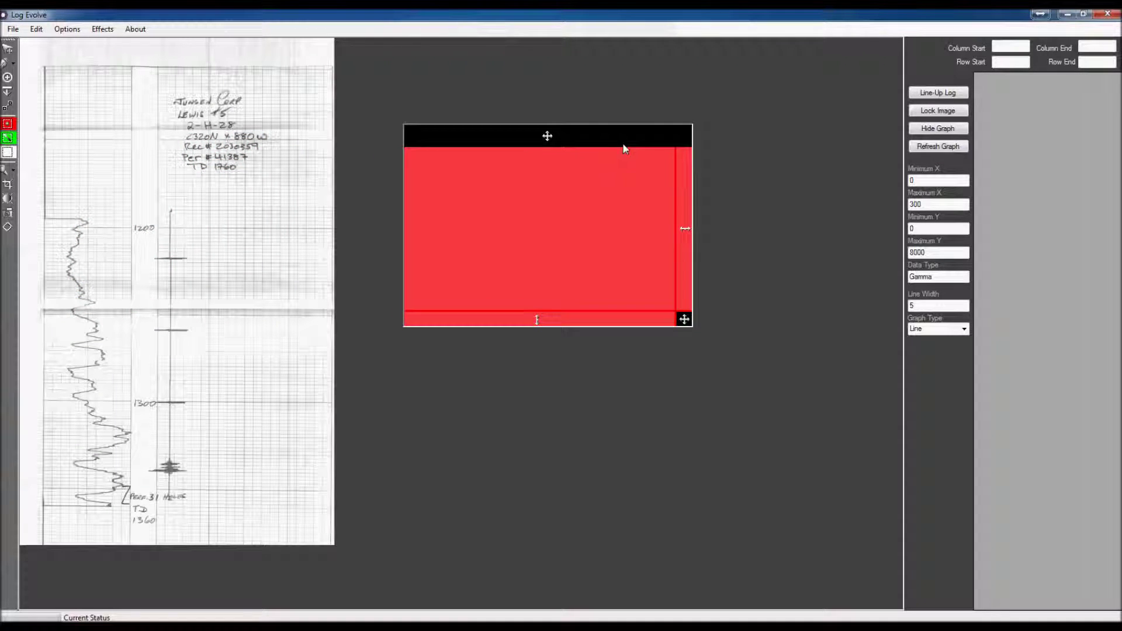
Step: Line up the log with a Row/Depth table, hide the graph, and set brightness to 29
{"action": "left_click", "coordinate": [931, 93]}
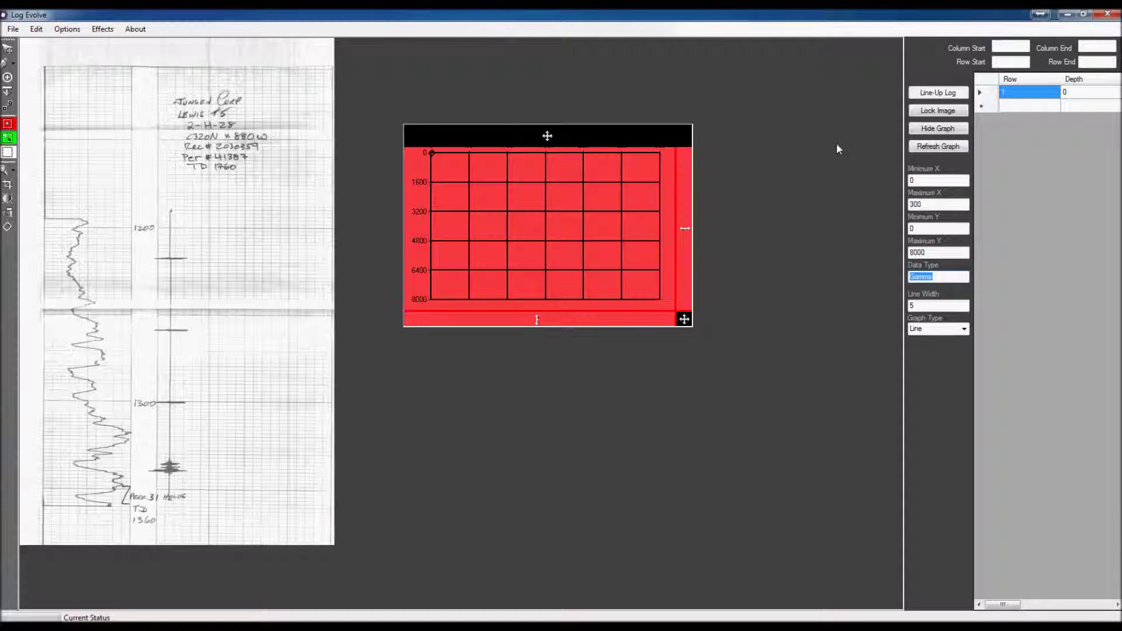
{"action": "left_click", "coordinate": [934, 129]}
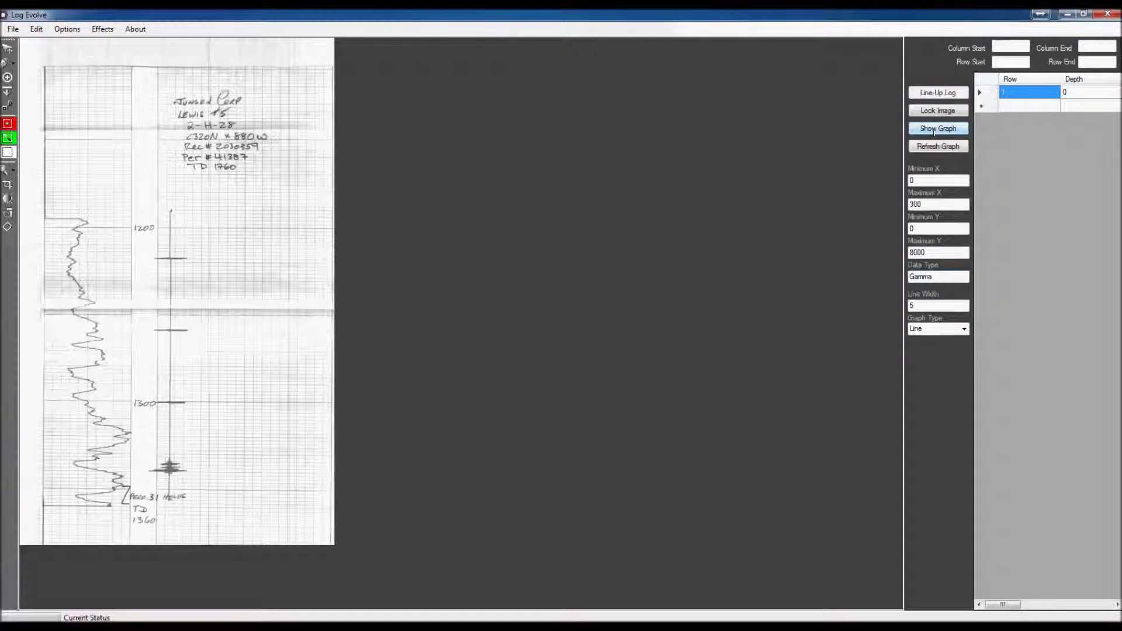
{"action": "left_click", "coordinate": [7, 200]}
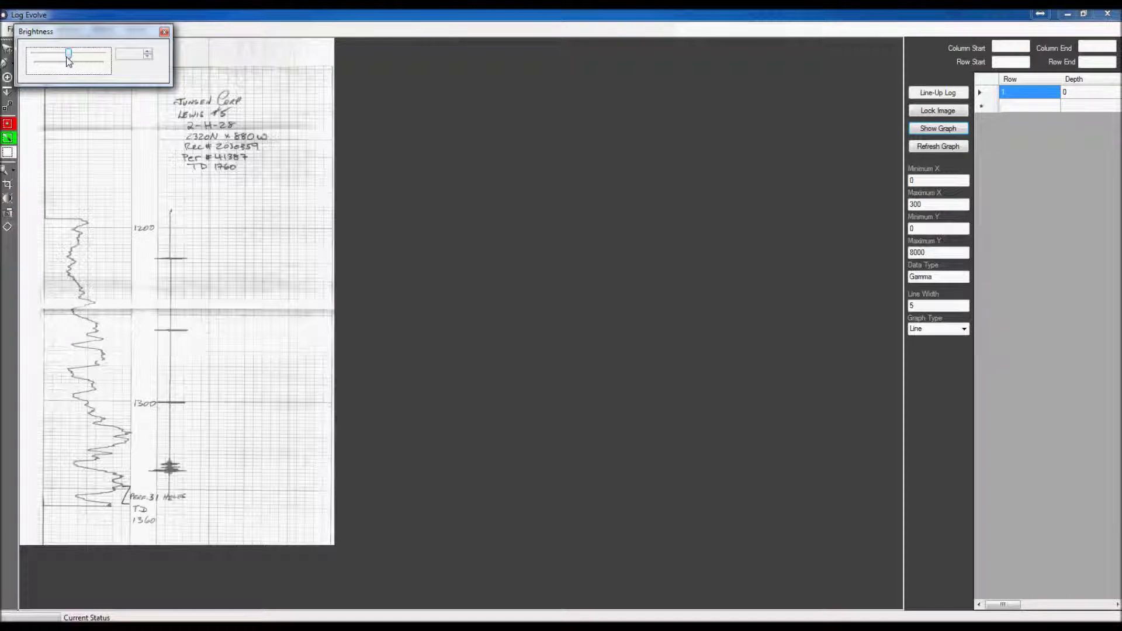
{"action": "left_click_drag", "start_coordinate": [75, 61], "coordinate": [56, 62]}
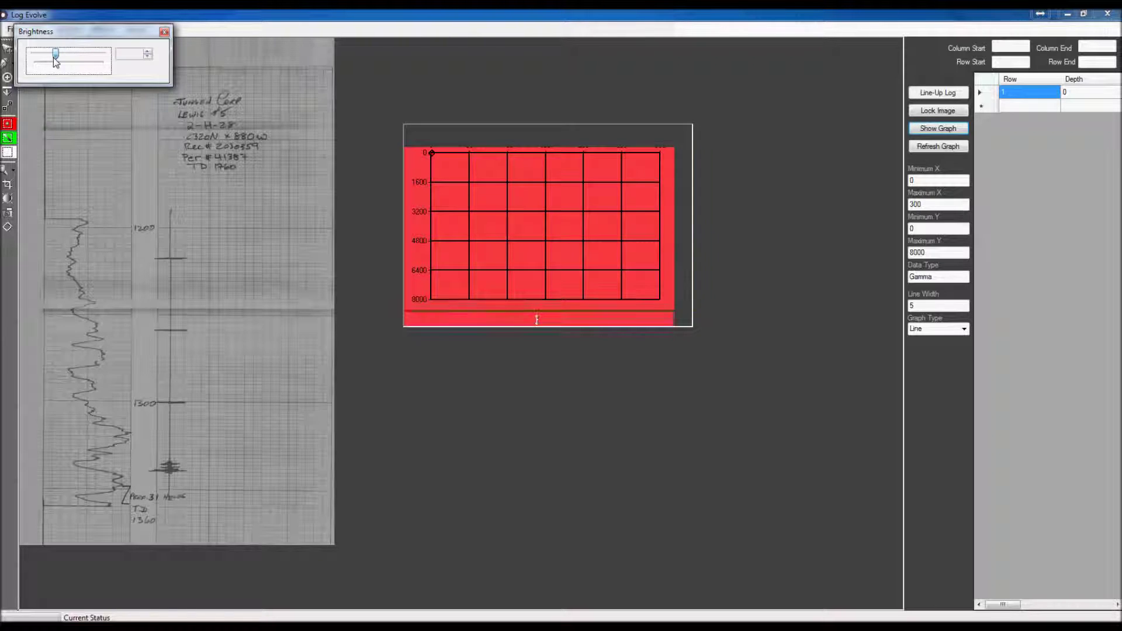
{"action": "left_click", "coordinate": [98, 62]}
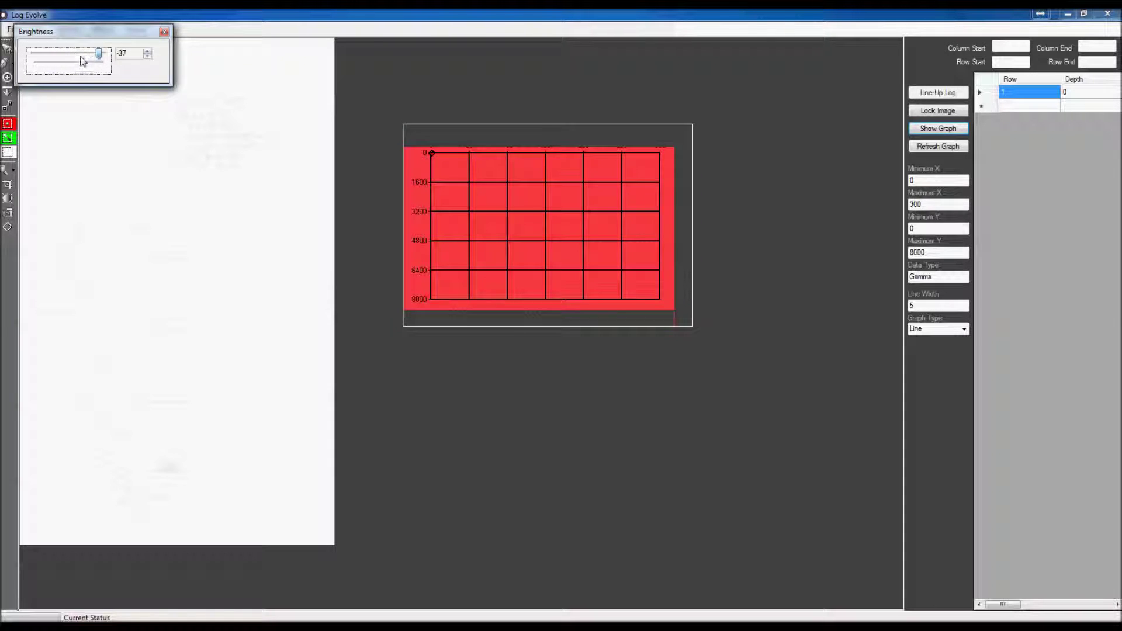
{"action": "left_click", "coordinate": [164, 32]}
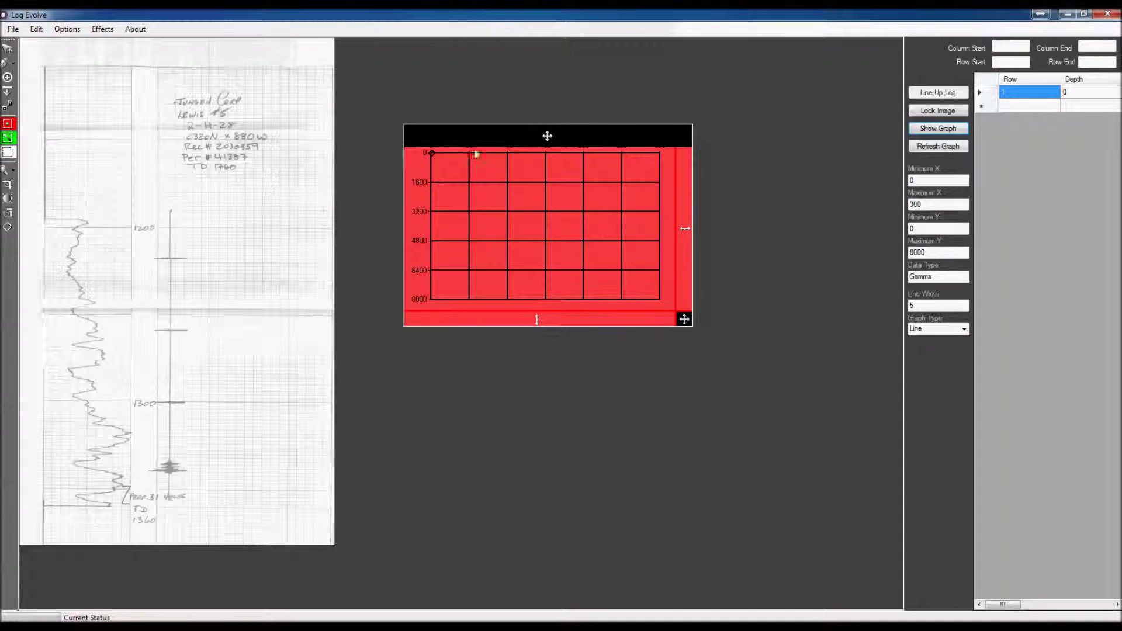
{"action": "mouse_move", "coordinate": [467, 144]}
{"action": "left_mouse_down"}
{"action": "mouse_move", "coordinate": [456, 120]}
{"action": "mouse_move", "coordinate": [447, 138]}
{"action": "mouse_move", "coordinate": [462, 144]}
{"action": "left_mouse_up"}
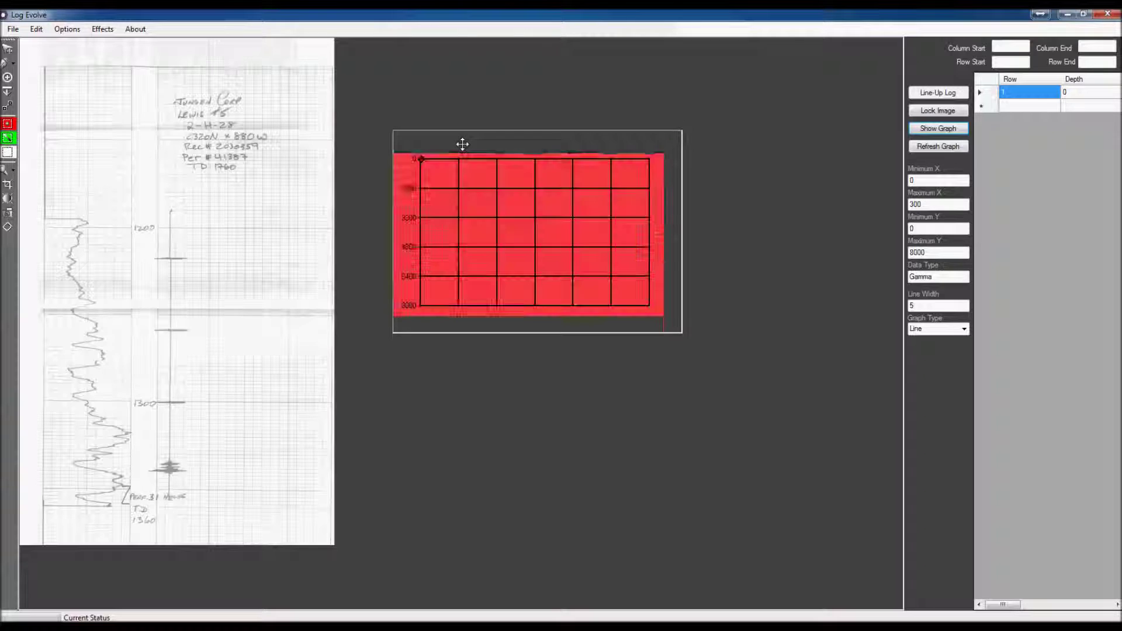
Step: Lock the image and crop the scan to the curve strip spanning depths 1200–1360
{"action": "left_click", "coordinate": [916, 112]}
{"action": "left_click_drag", "start_coordinate": [513, 143], "coordinate": [494, 132]}
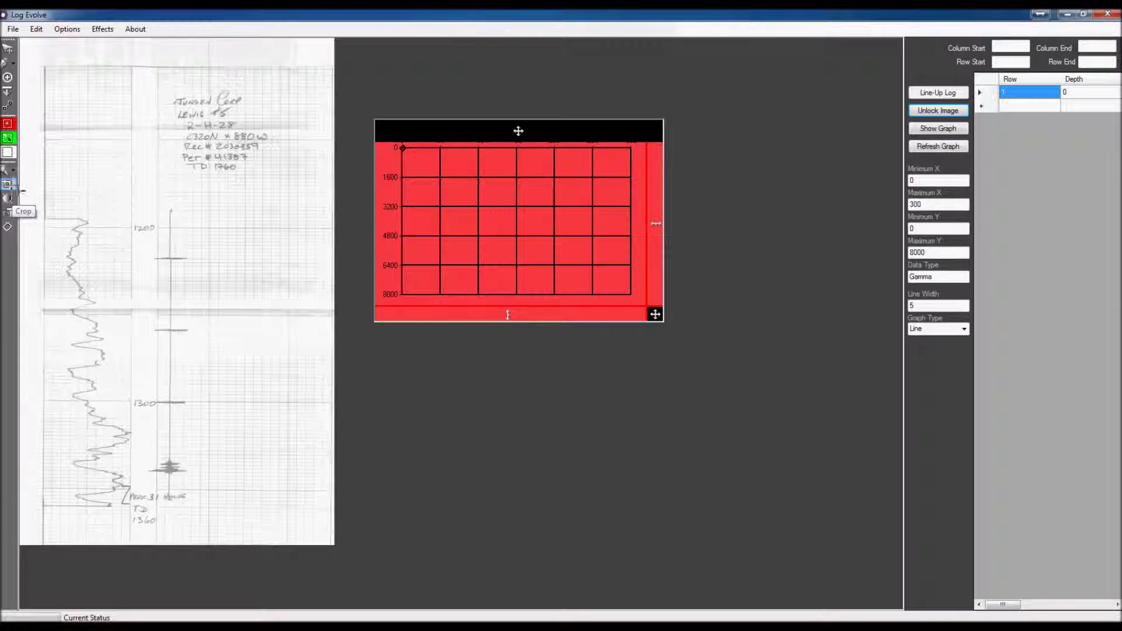
{"action": "left_click", "coordinate": [11, 188]}
{"action": "left_click_drag", "start_coordinate": [22, 186], "coordinate": [186, 534]}
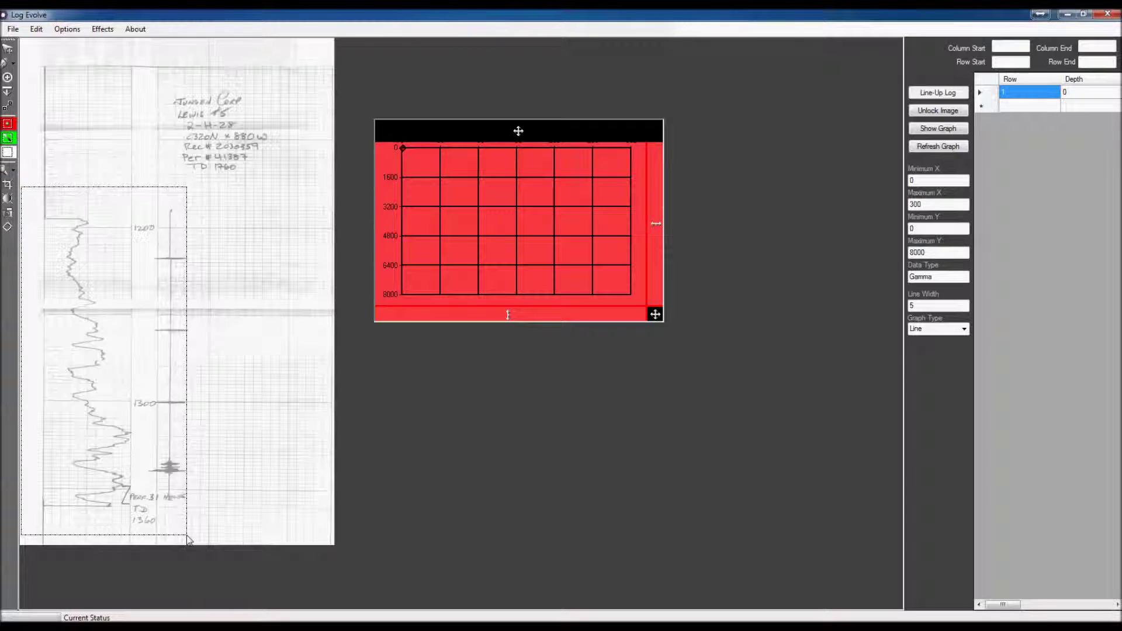
{"action": "left_click_drag", "start_coordinate": [187, 536], "coordinate": [187, 537]}
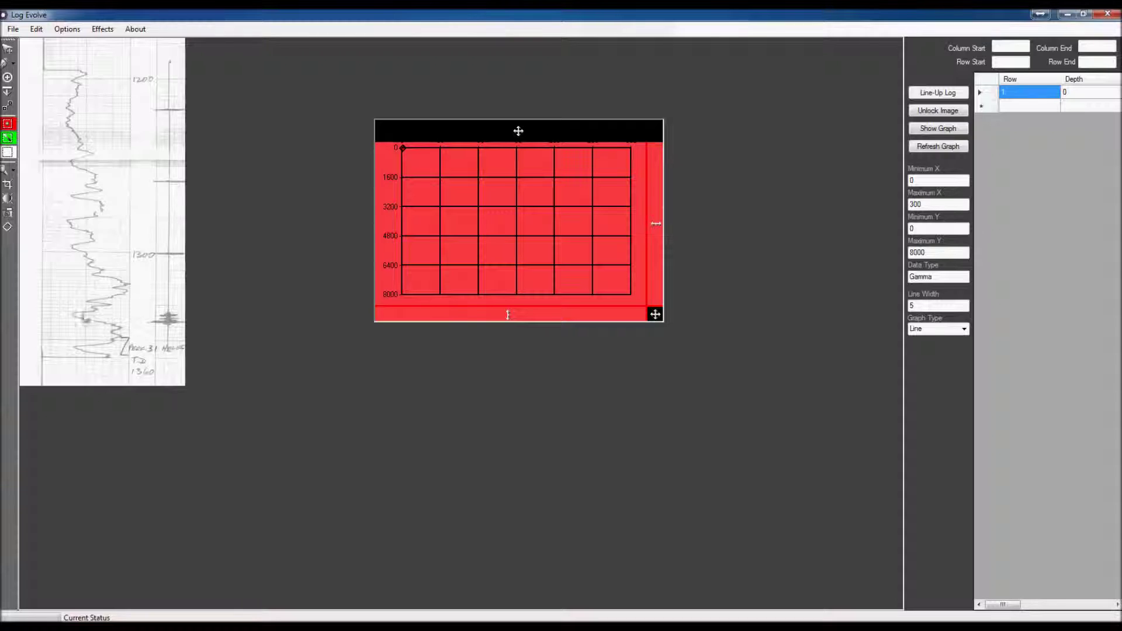
{"action": "left_click", "coordinate": [103, 29]}
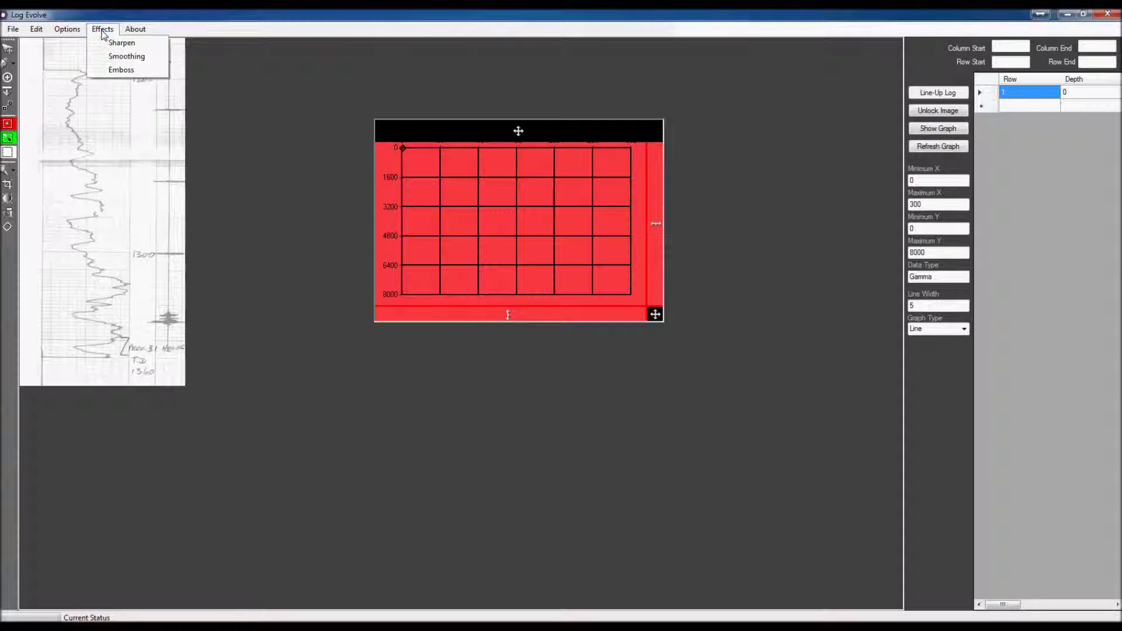
Step: Apply the Emboss effect to the scanned log image, then undo it to restore the plain scan
{"action": "left_click", "coordinate": [128, 46]}
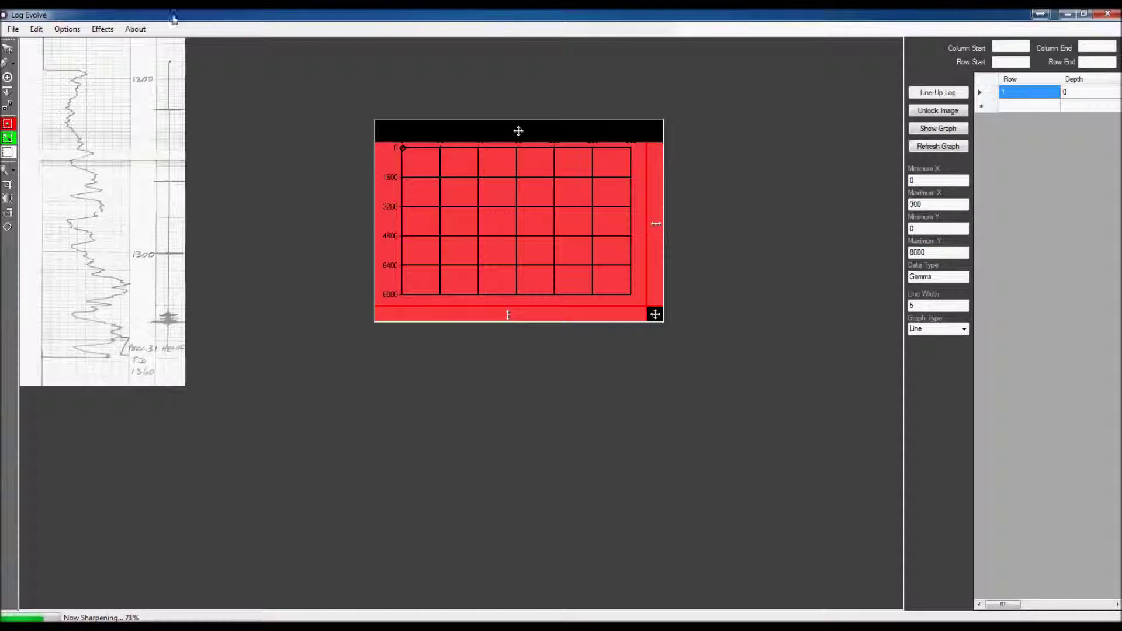
{"action": "left_click", "coordinate": [110, 32]}
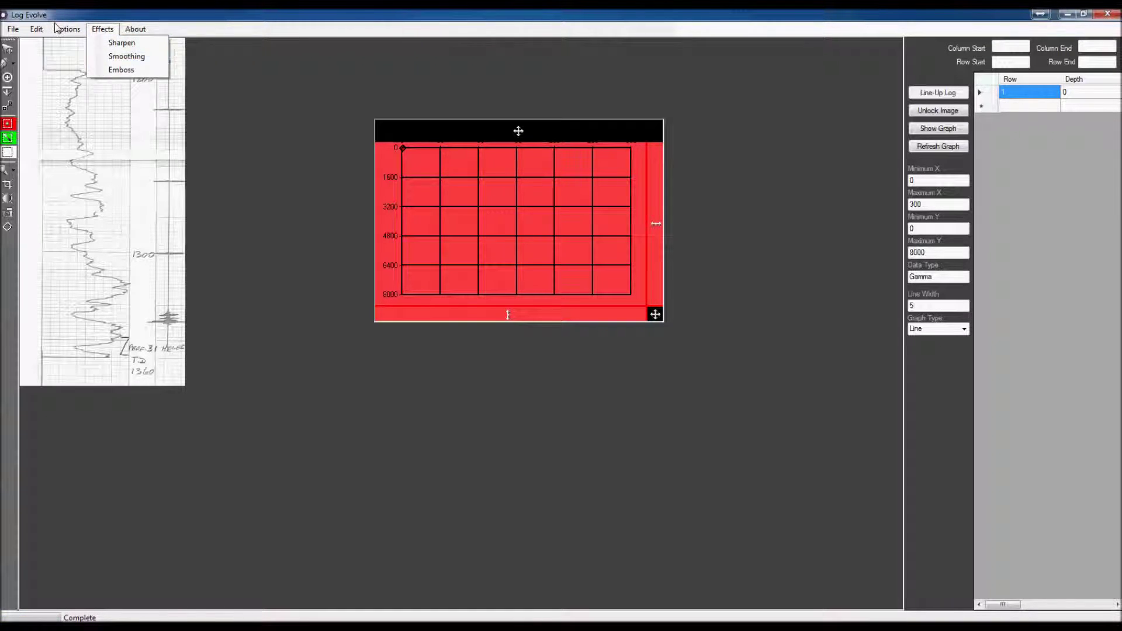
{"action": "left_click", "coordinate": [121, 70]}
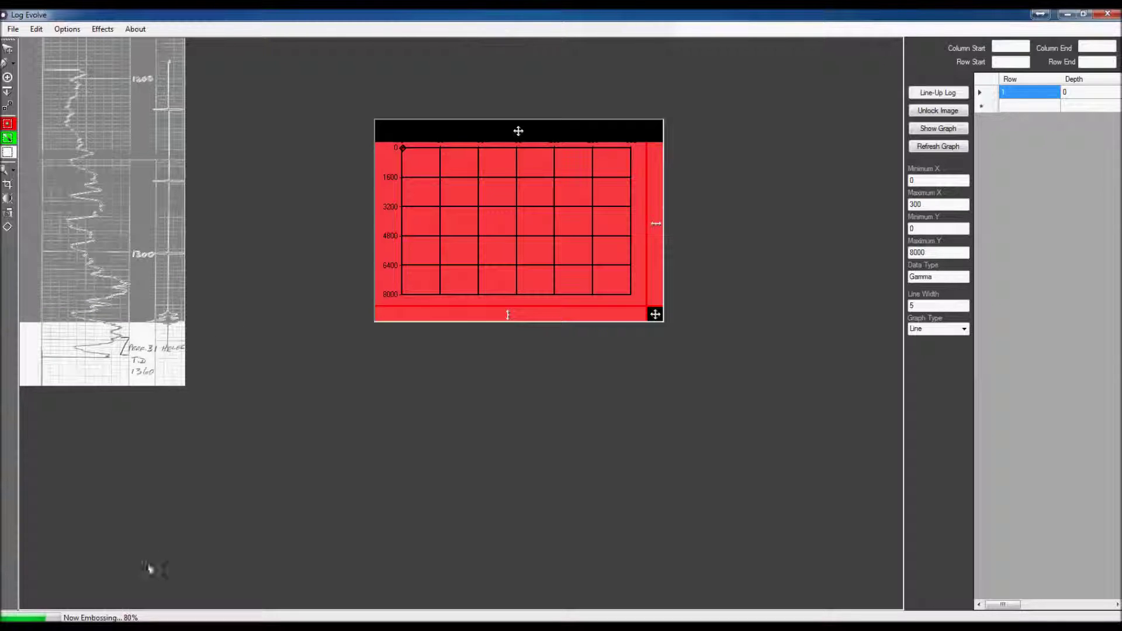
{"action": "left_click", "coordinate": [37, 29]}
{"action": "left_click", "coordinate": [47, 43]}
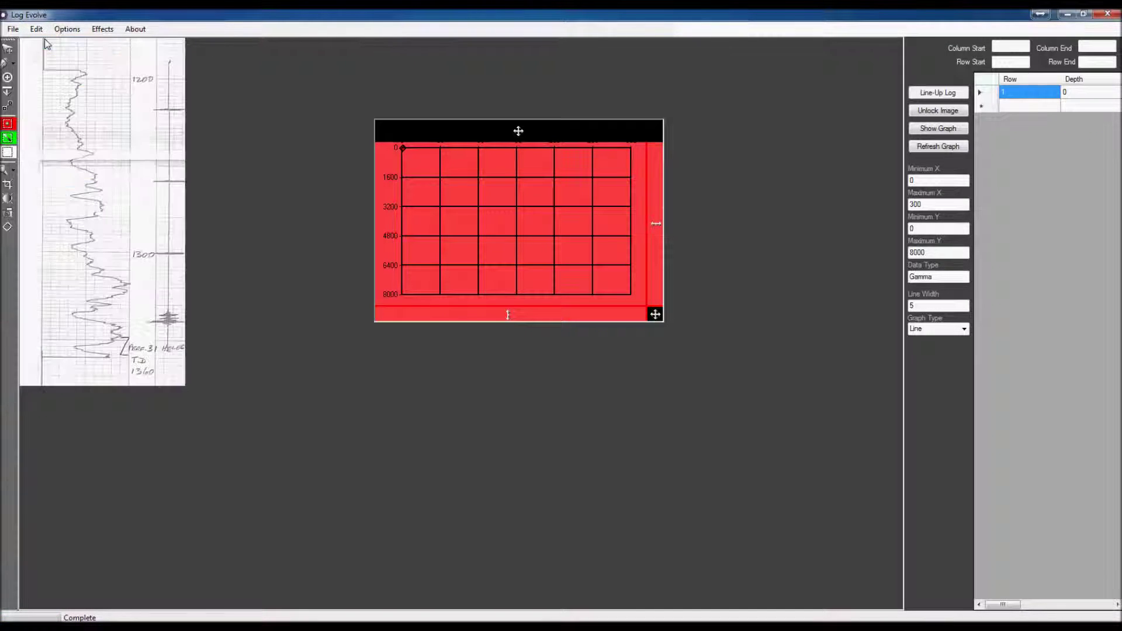
Step: Flip the log image vertically and drag the red chart overlay up and to the left
{"action": "left_click", "coordinate": [37, 30]}
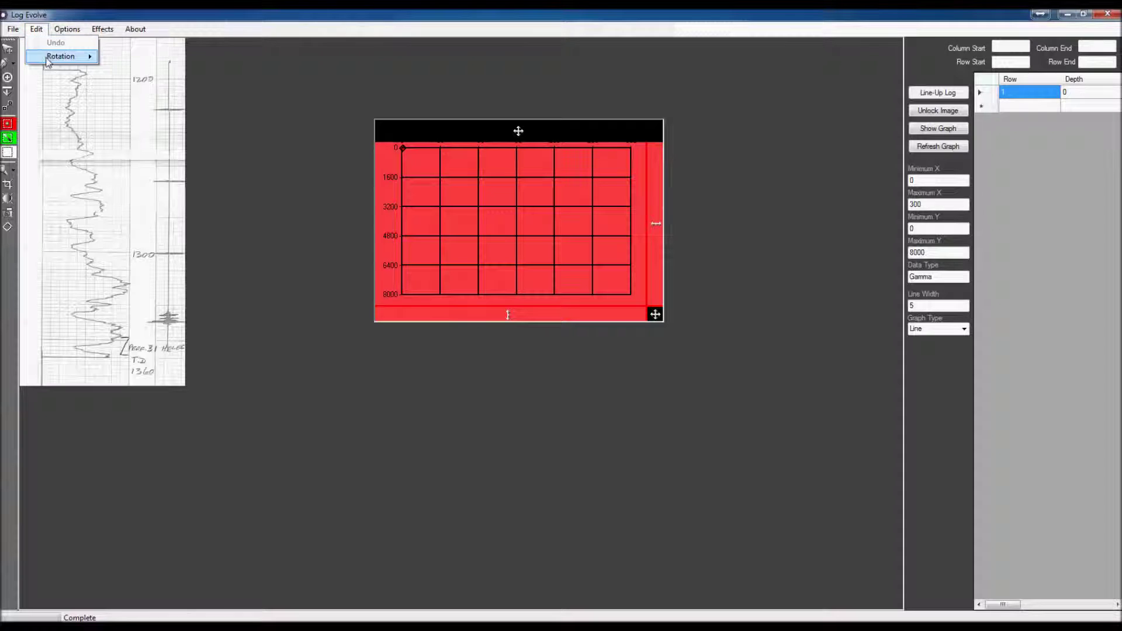
{"action": "mouse_move", "coordinate": [47, 58]}
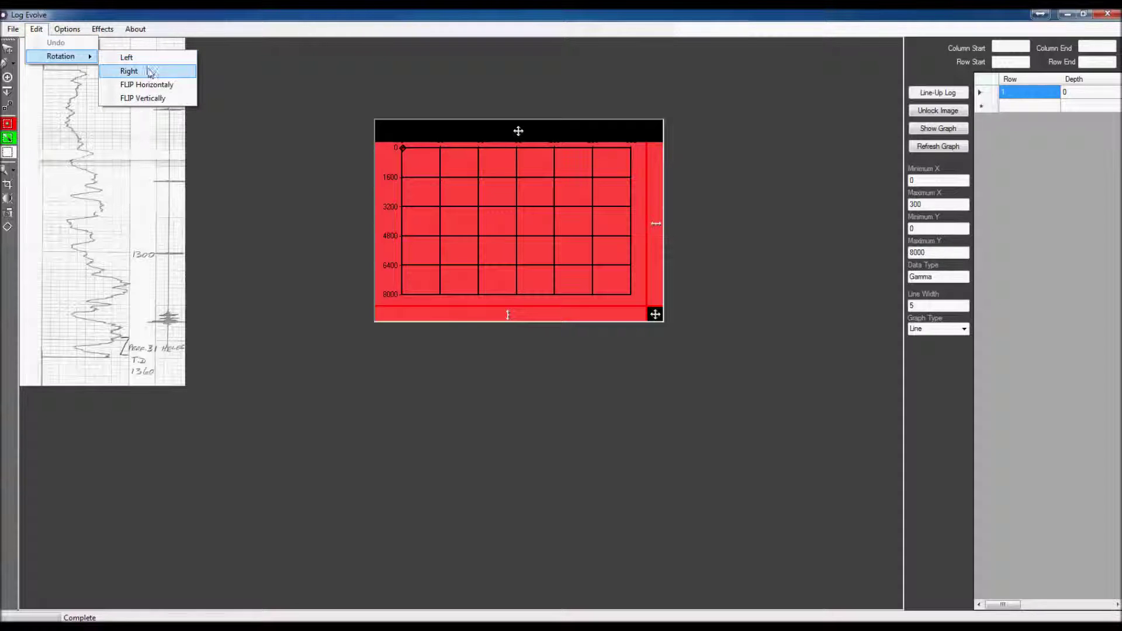
{"action": "left_click", "coordinate": [170, 99]}
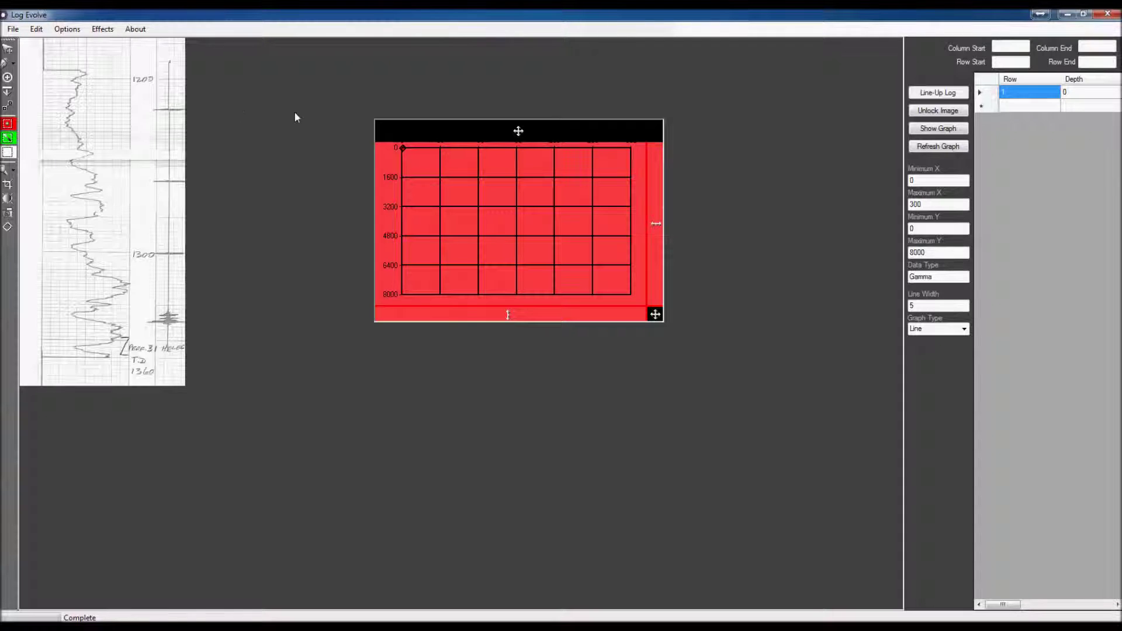
{"action": "left_click_drag", "start_coordinate": [518, 133], "coordinate": [441, 111]}
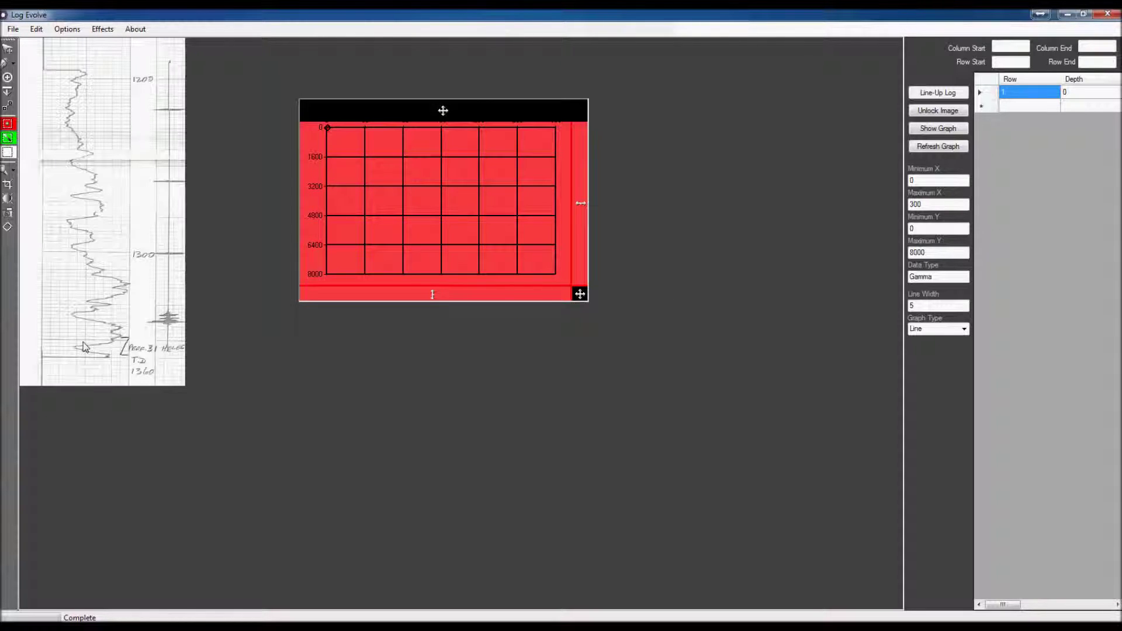
{"action": "left_click", "coordinate": [68, 30]}
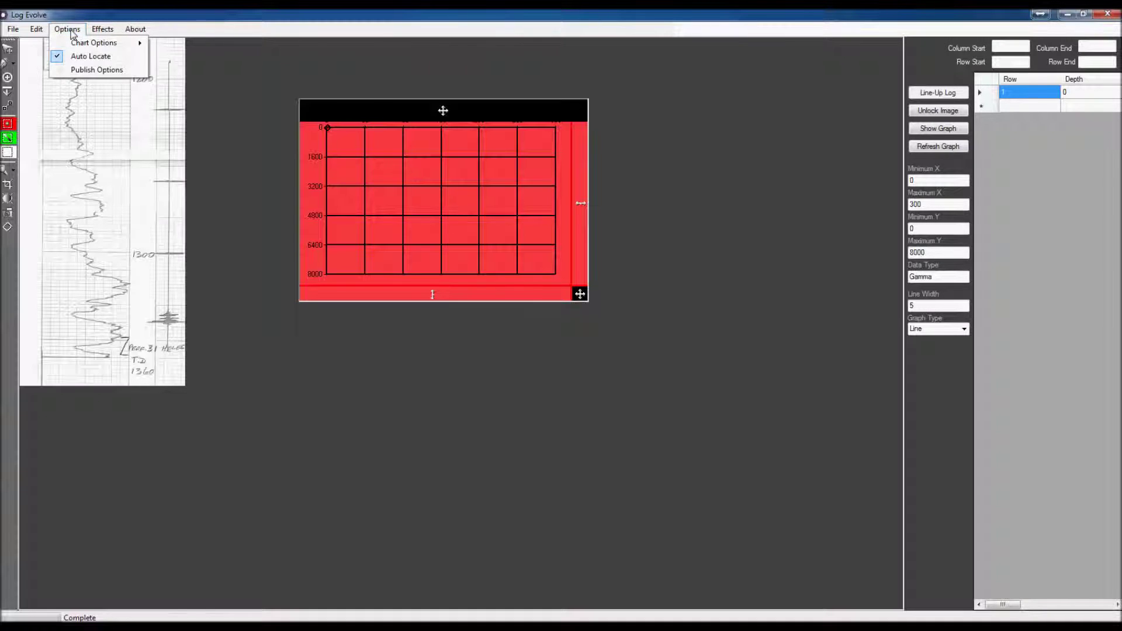
{"action": "mouse_move", "coordinate": [89, 44]}
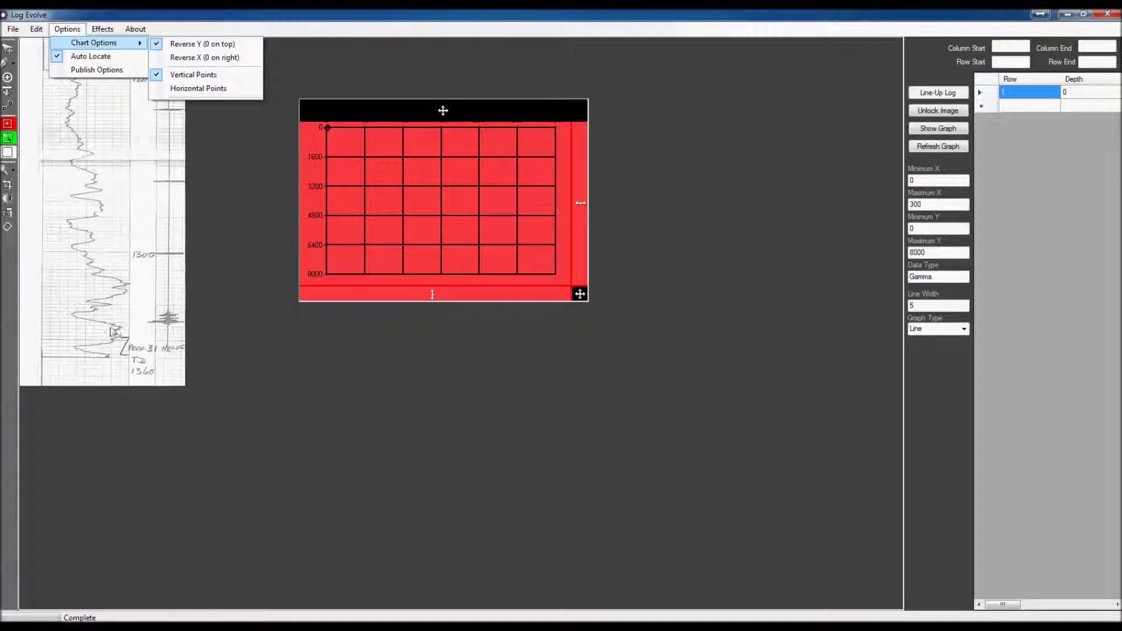
{"action": "left_click", "coordinate": [454, 112]}
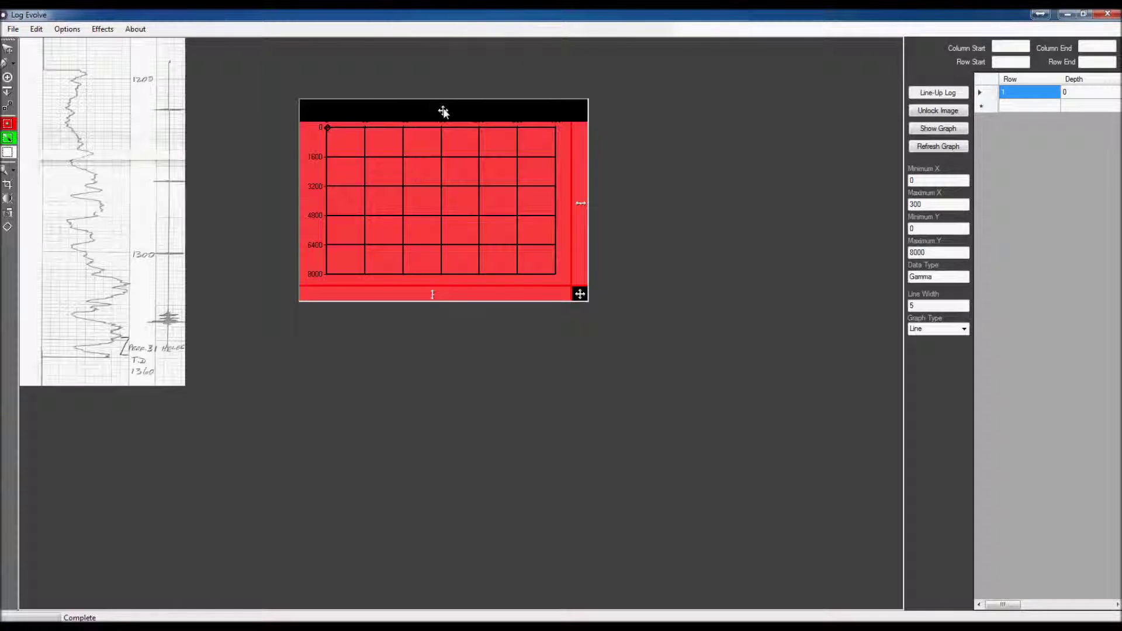
Step: Drag the chart overlay onto the top of the log, unlock the image, and nudge the grid up-right
{"action": "left_click_drag", "start_coordinate": [443, 109], "coordinate": [158, 56]}
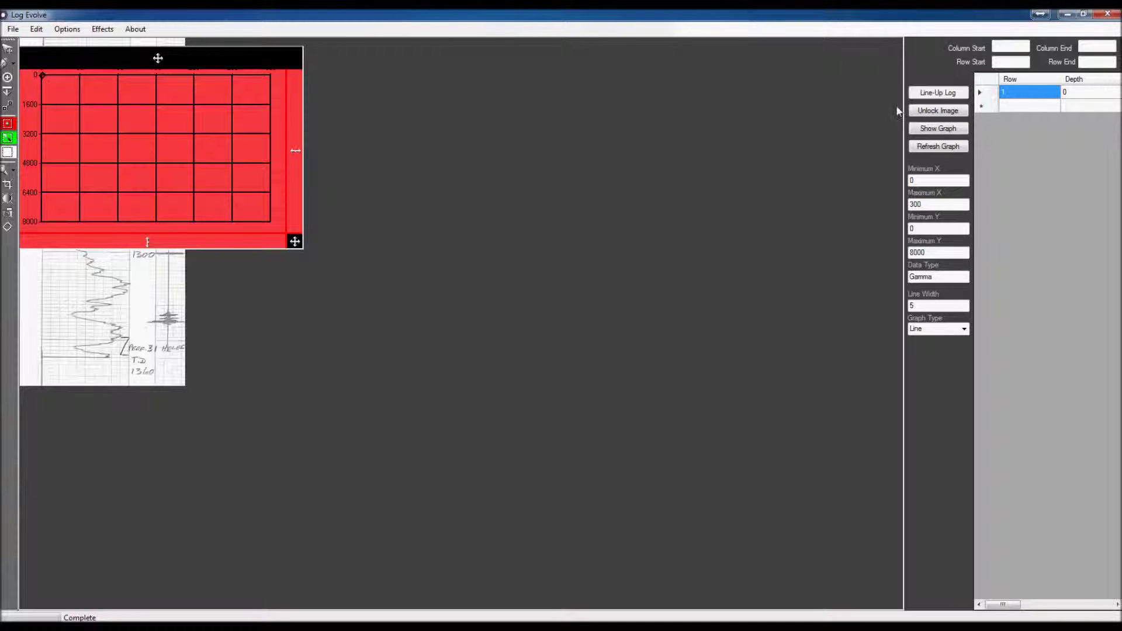
{"action": "left_click", "coordinate": [920, 111]}
{"action": "mouse_move", "coordinate": [216, 110]}
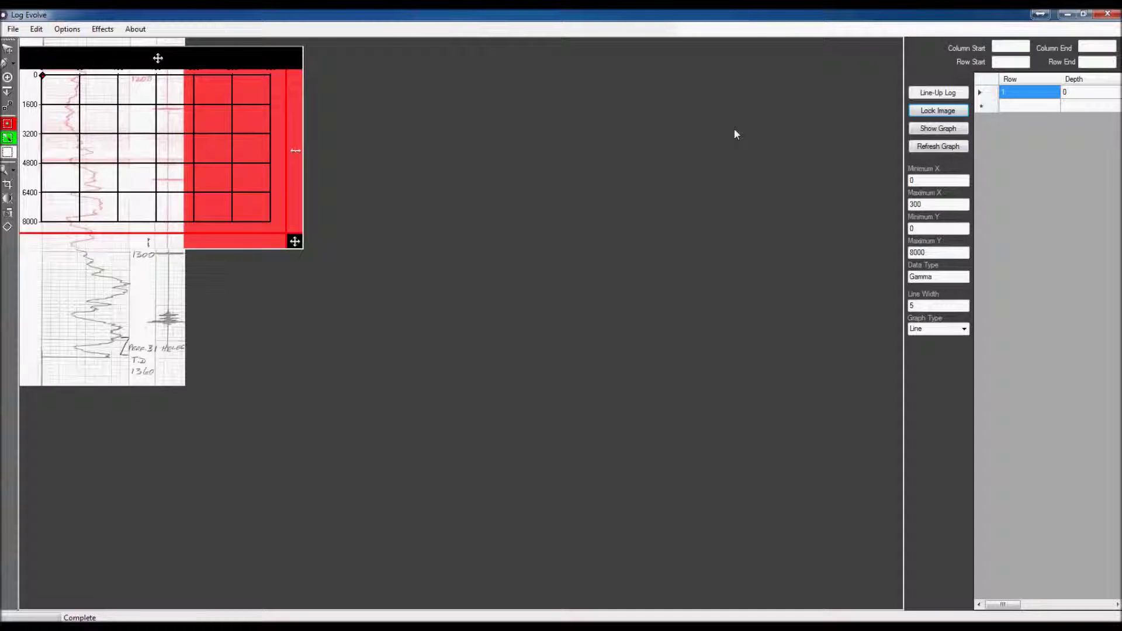
{"action": "left_click", "coordinate": [936, 114]}
{"action": "left_click", "coordinate": [935, 114]}
{"action": "left_click", "coordinate": [938, 111]}
{"action": "left_click_drag", "start_coordinate": [158, 58], "coordinate": [166, 56]}
{"action": "mouse_move", "coordinate": [166, 55]}
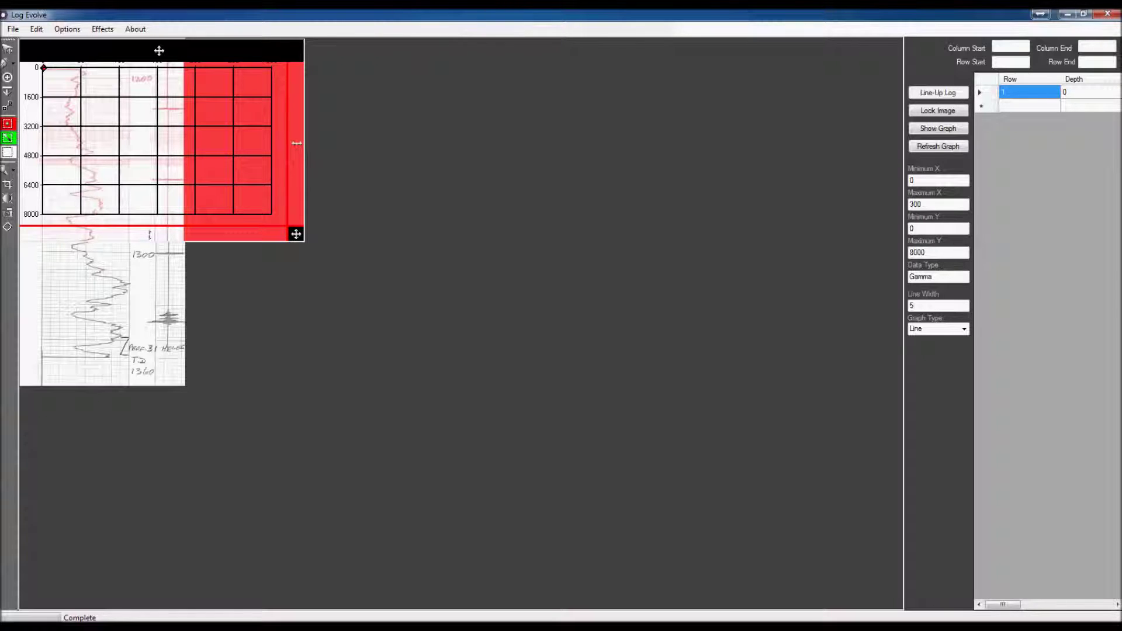
Step: Enter Minimum Y 1200, Maximum Y 1360, and Maximum X 100 for the chart
{"action": "left_click_drag", "start_coordinate": [941, 229], "coordinate": [892, 227]}
{"action": "type", "text": "120"}
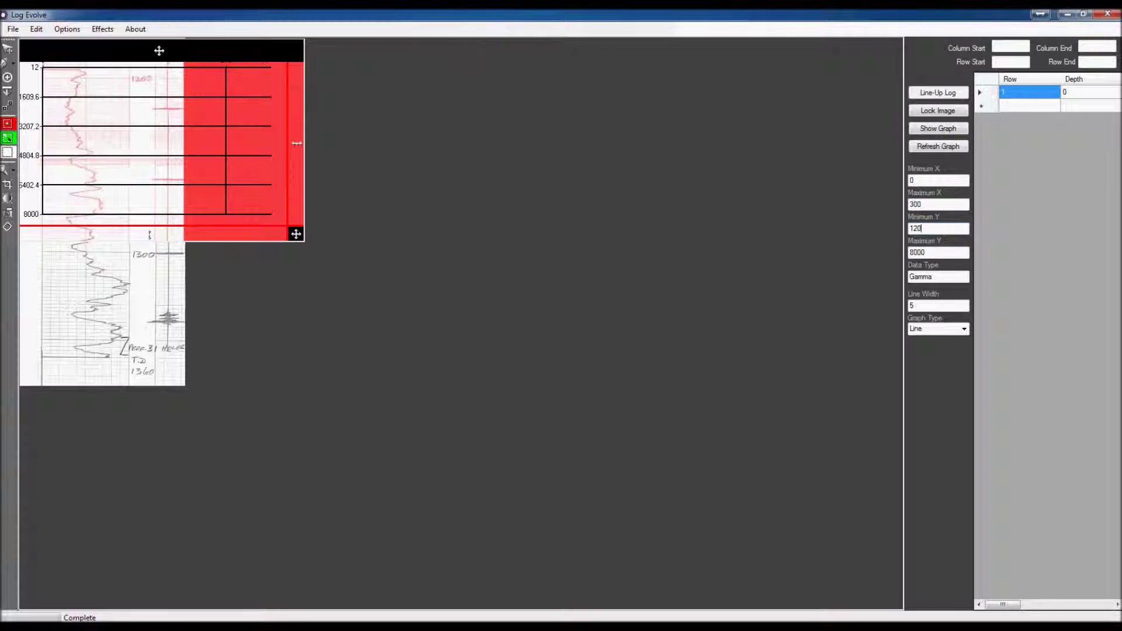
{"action": "type", "text": "0"}
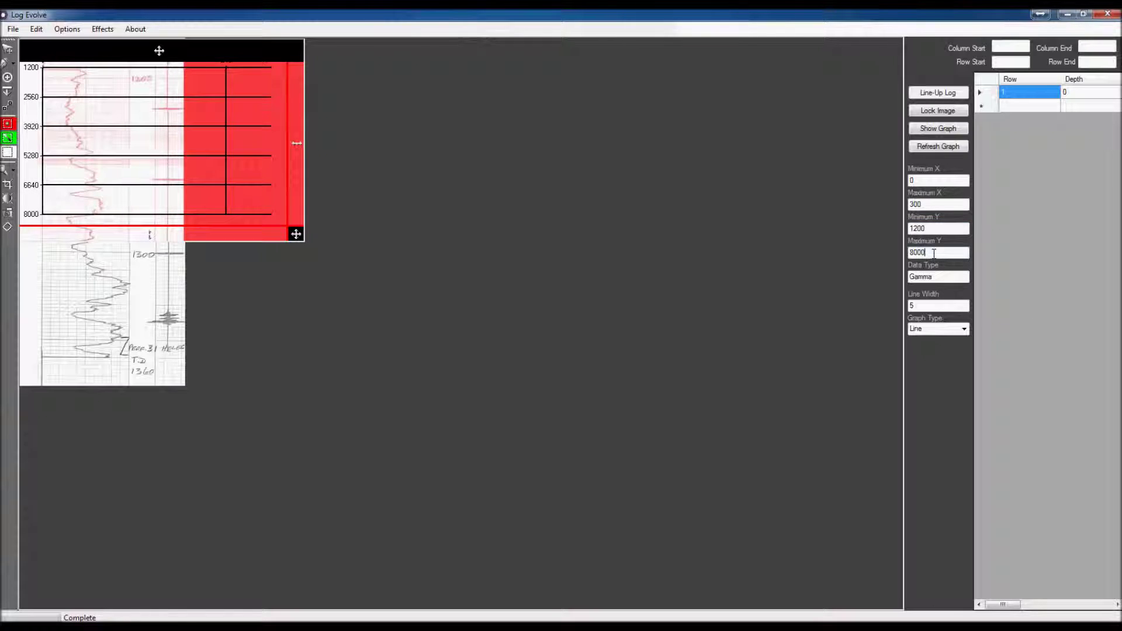
{"action": "left_click_drag", "start_coordinate": [934, 254], "coordinate": [903, 252]}
{"action": "type", "text": "1360"}
{"action": "left_click", "coordinate": [933, 205]}
{"action": "double_click", "coordinate": [931, 204]}
{"action": "type", "text": "1"}
Step: Narrow the overlay to the log track, stretch it down the log, and trim its bottom to end at 1360
{"action": "left_click_drag", "start_coordinate": [298, 143], "coordinate": [114, 144]}
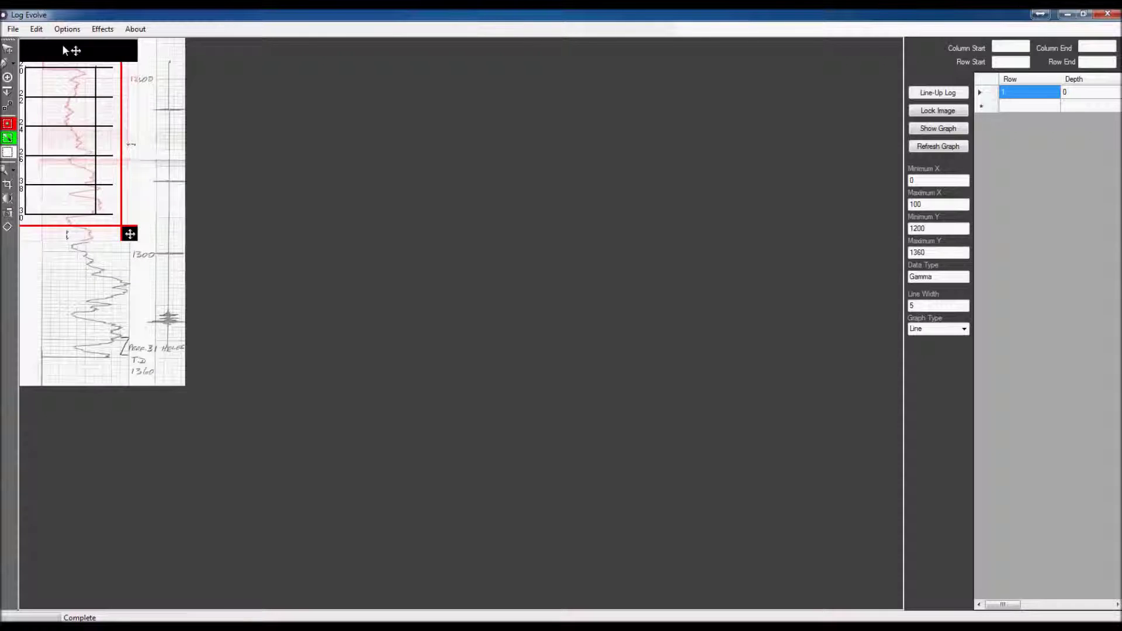
{"action": "left_click_drag", "start_coordinate": [63, 45], "coordinate": [85, 50]}
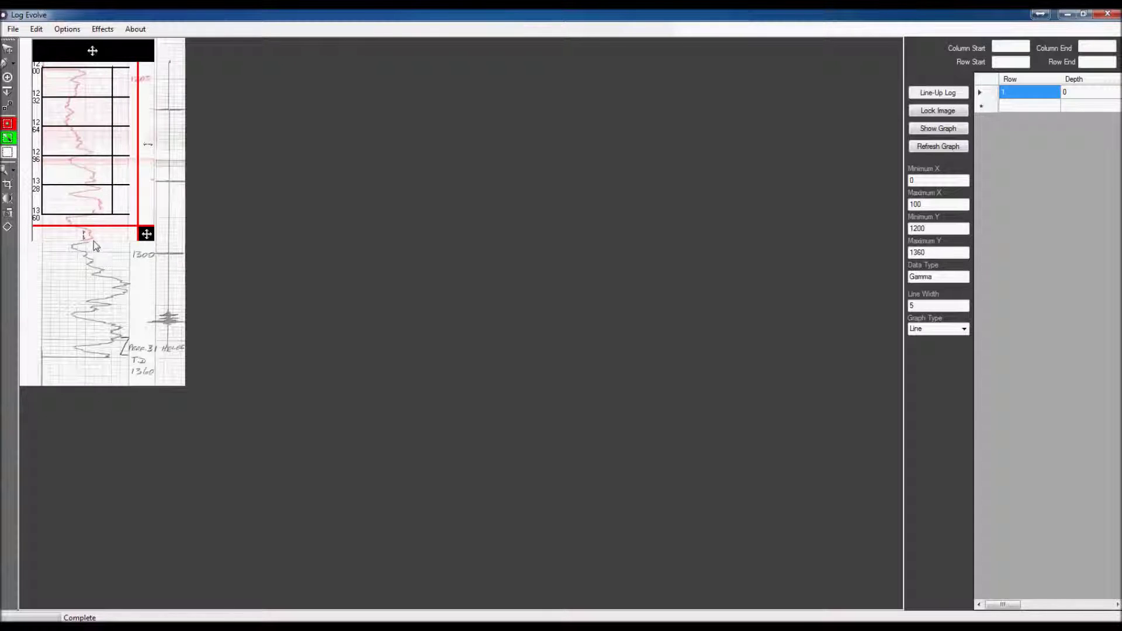
{"action": "left_click_drag", "start_coordinate": [84, 237], "coordinate": [82, 456]}
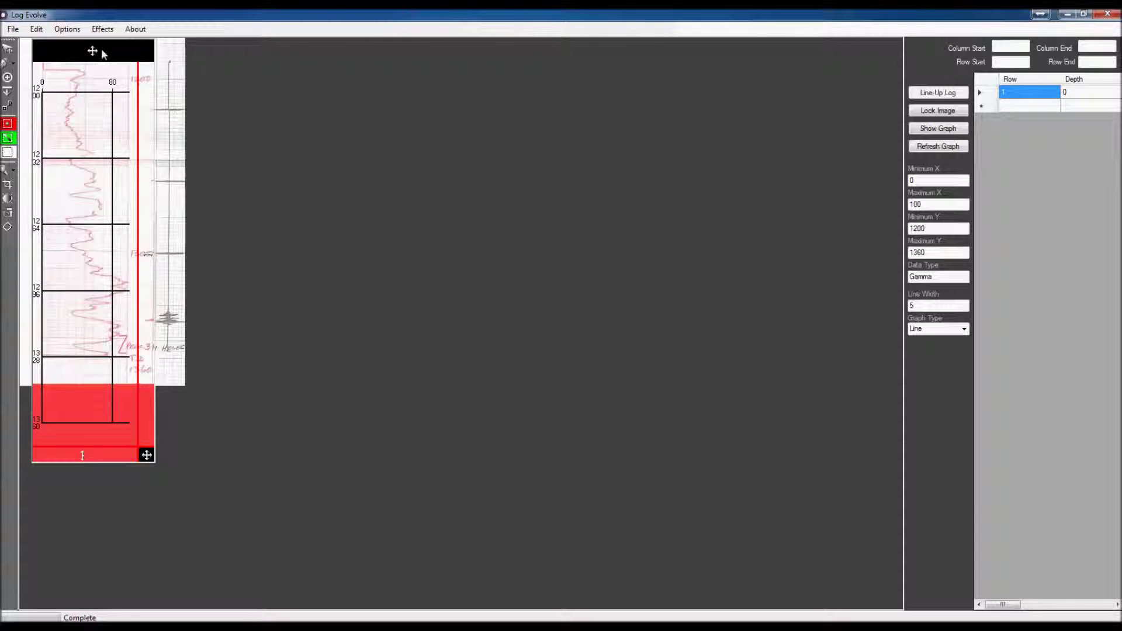
{"action": "left_click_drag", "start_coordinate": [97, 51], "coordinate": [147, 423]}
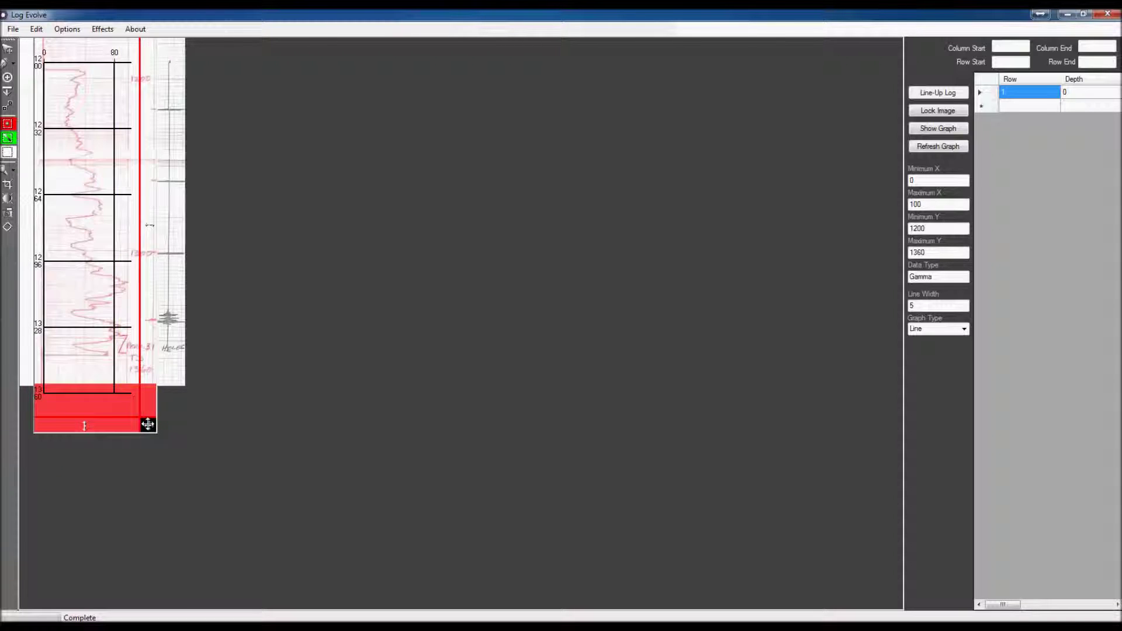
{"action": "left_click", "coordinate": [146, 425]}
{"action": "left_click_drag", "start_coordinate": [84, 425], "coordinate": [90, 399]}
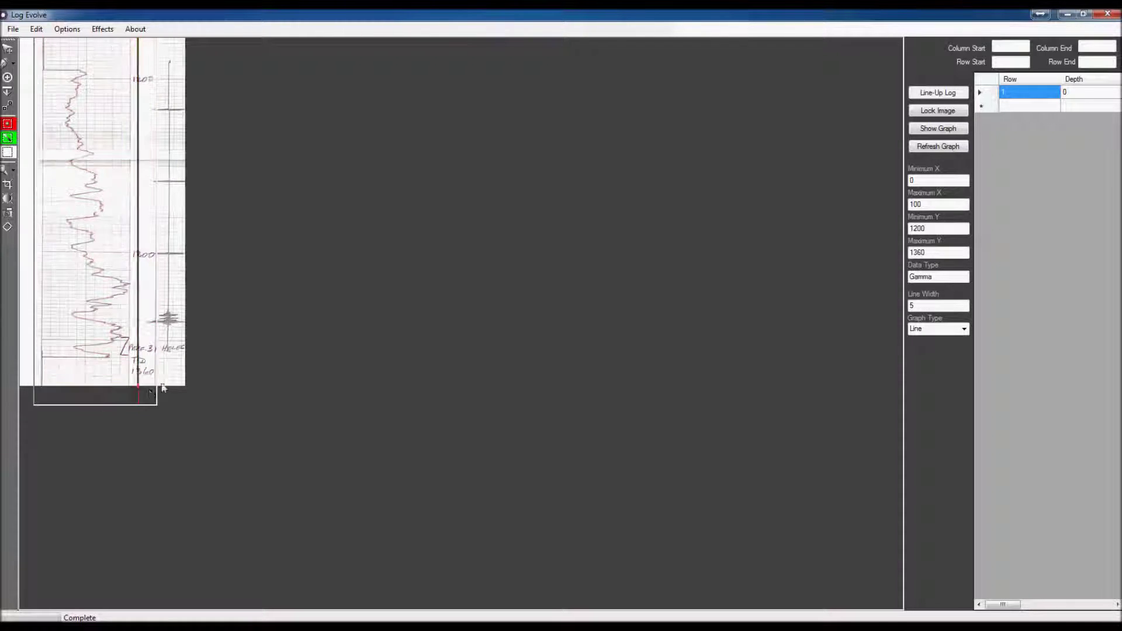
{"action": "left_click_drag", "start_coordinate": [90, 400], "coordinate": [143, 402]}
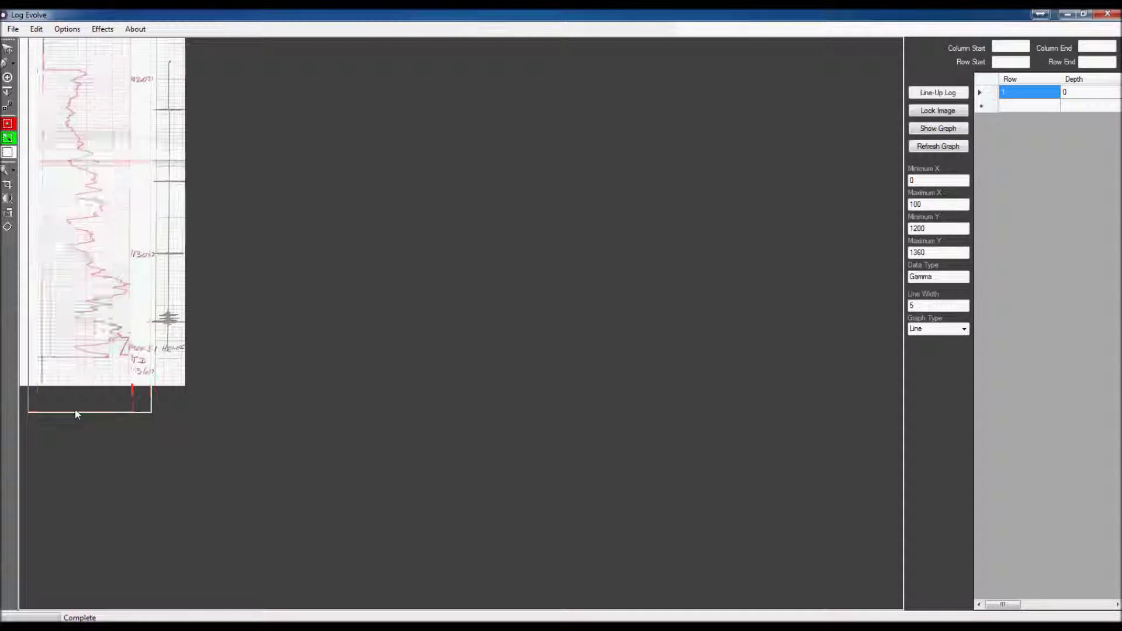
{"action": "left_click_drag", "start_coordinate": [142, 405], "coordinate": [143, 400]}
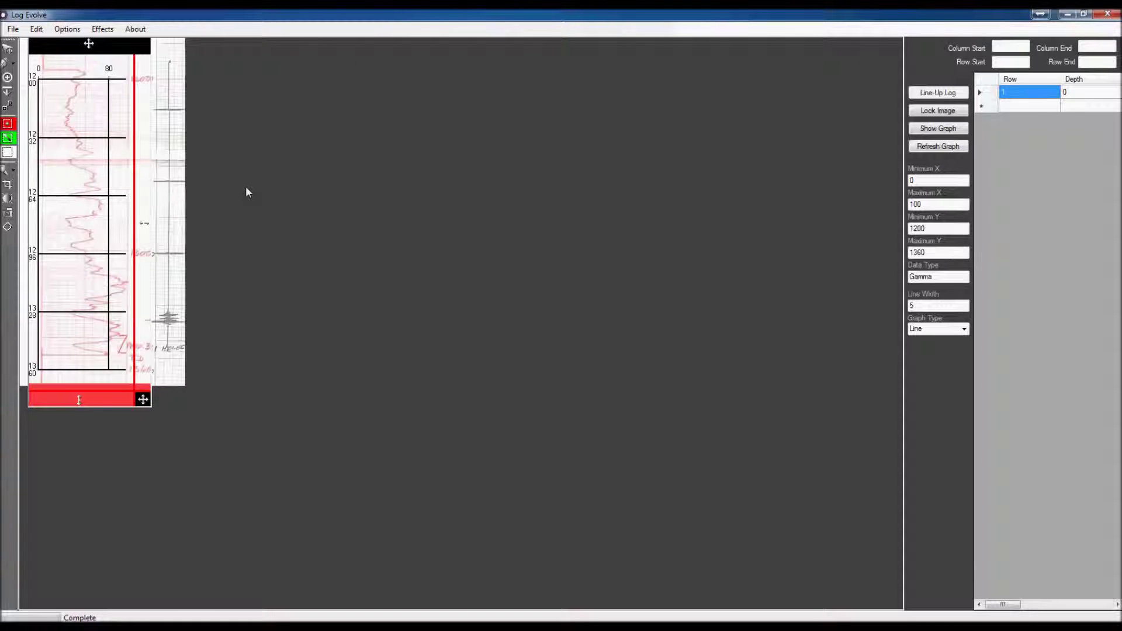
Step: Lock the log image under the aligned chart and show the pen tracing variants
{"action": "left_click", "coordinate": [923, 112]}
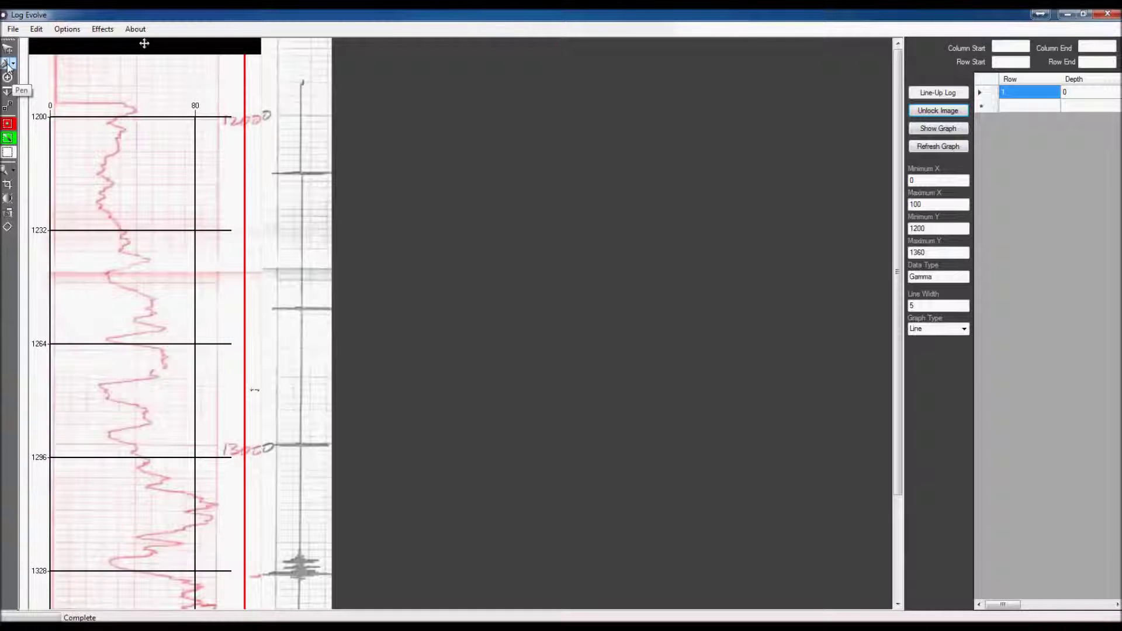
{"action": "left_click", "coordinate": [13, 66]}
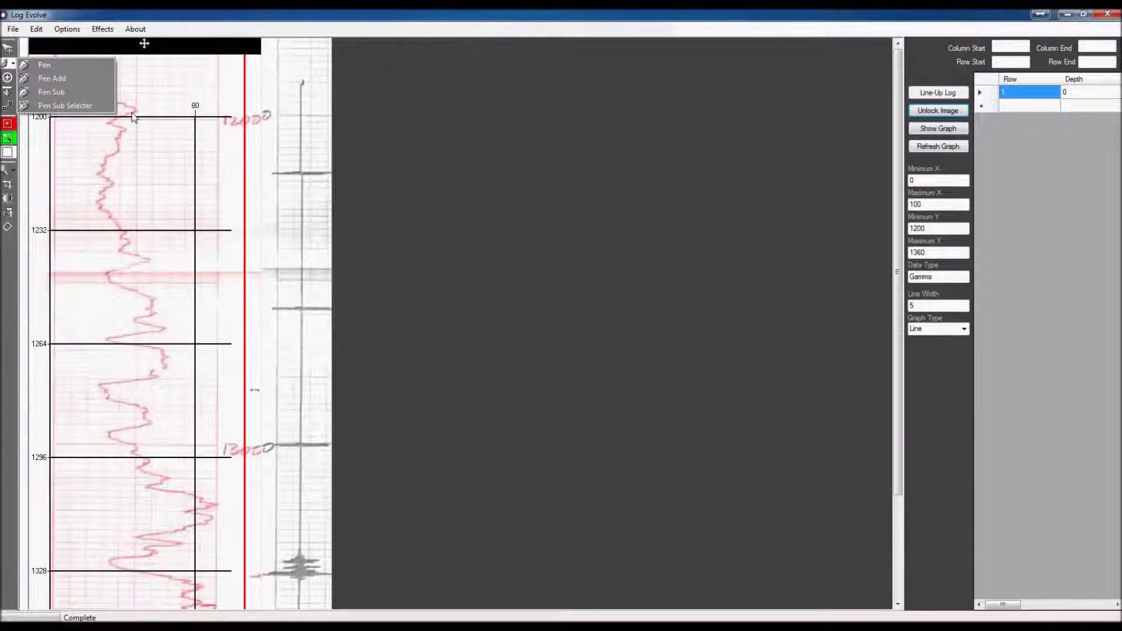
Step: With the basic Pen, place a point on the curve near depth 1200
{"action": "left_click", "coordinate": [57, 71]}
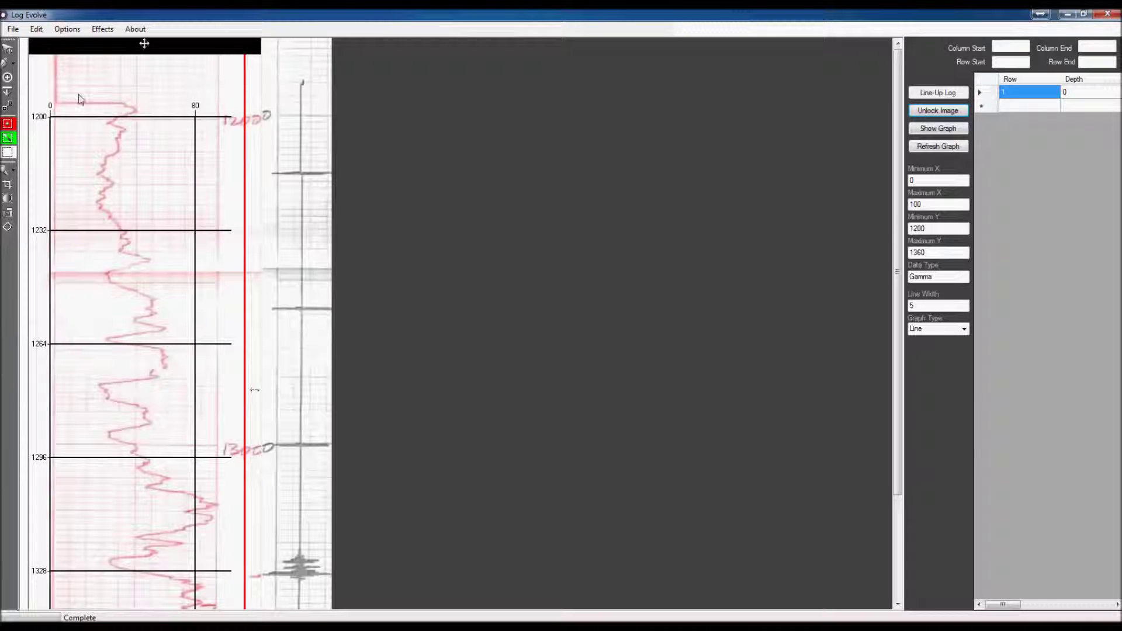
{"action": "left_click", "coordinate": [12, 63]}
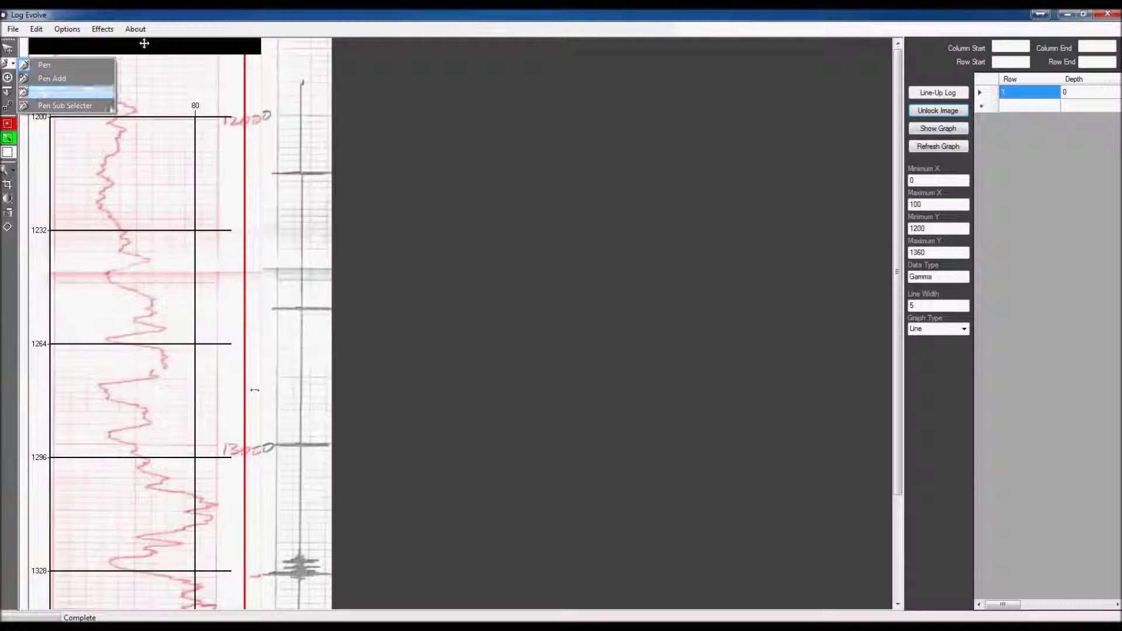
{"action": "left_click", "coordinate": [112, 121]}
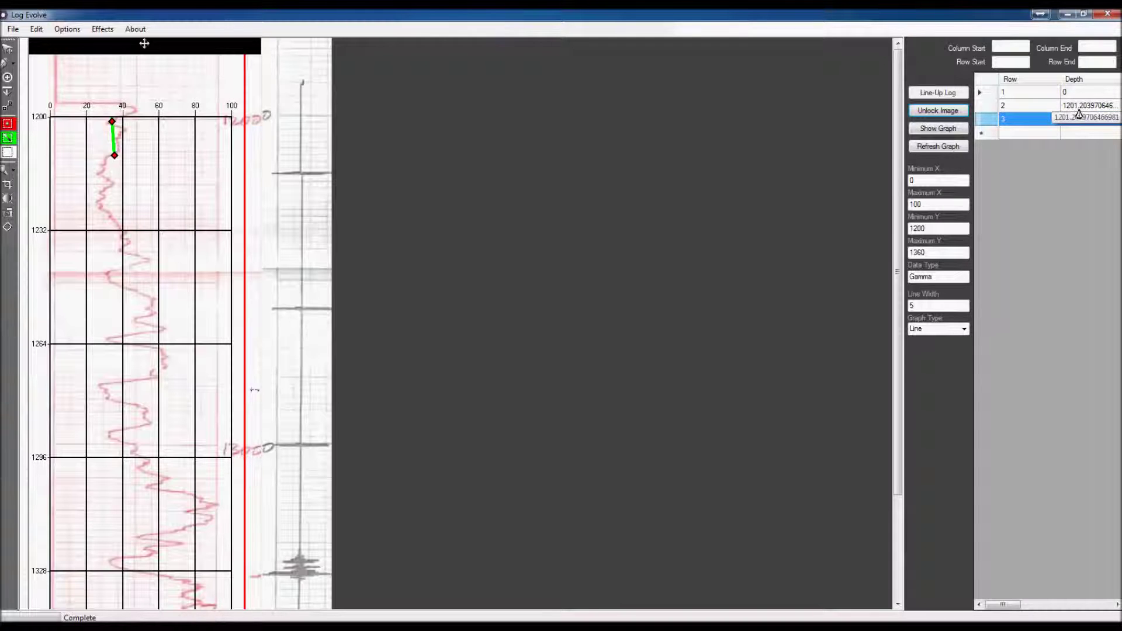
Step: Using Pen Add, insert points along the traced line from about 1202.6 down to 1208.5
{"action": "left_click", "coordinate": [12, 63]}
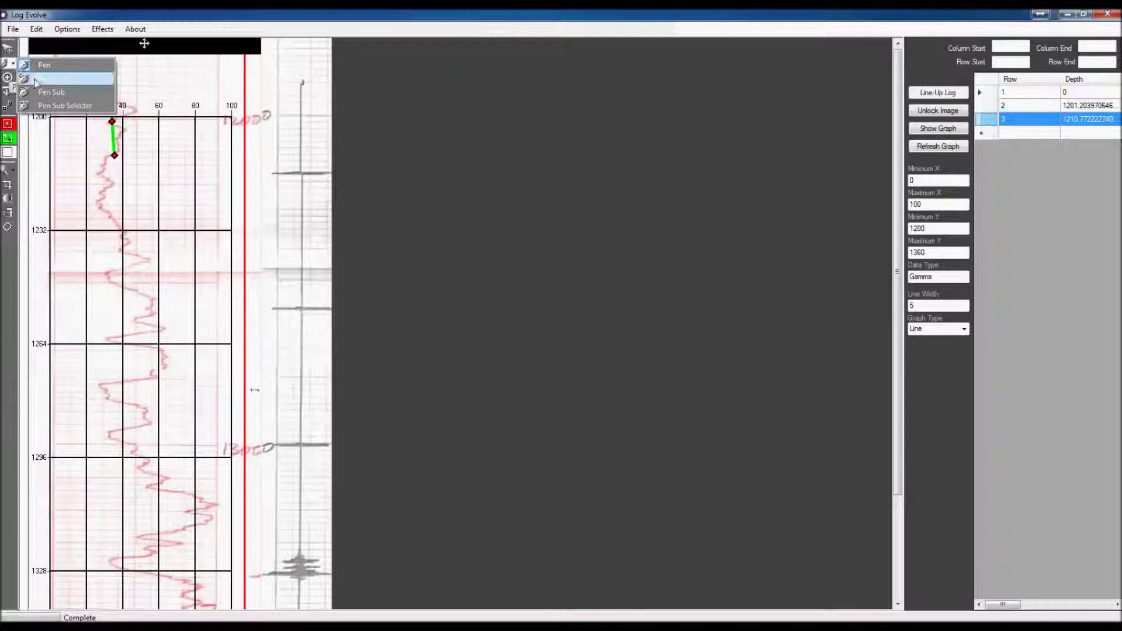
{"action": "left_click", "coordinate": [68, 79]}
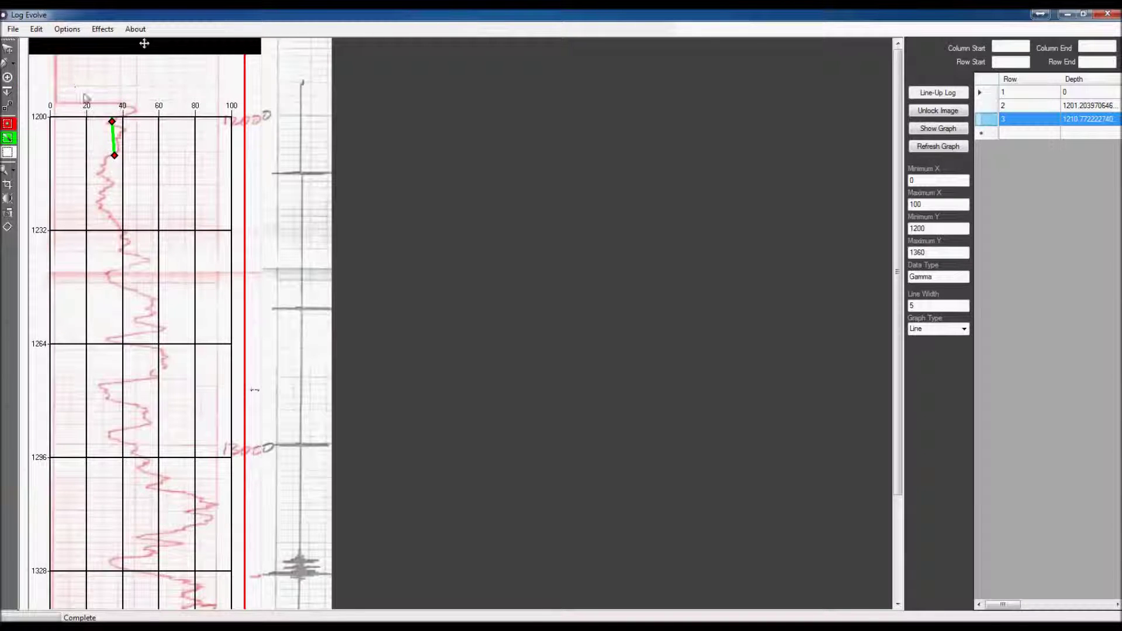
{"action": "left_click", "coordinate": [116, 142]}
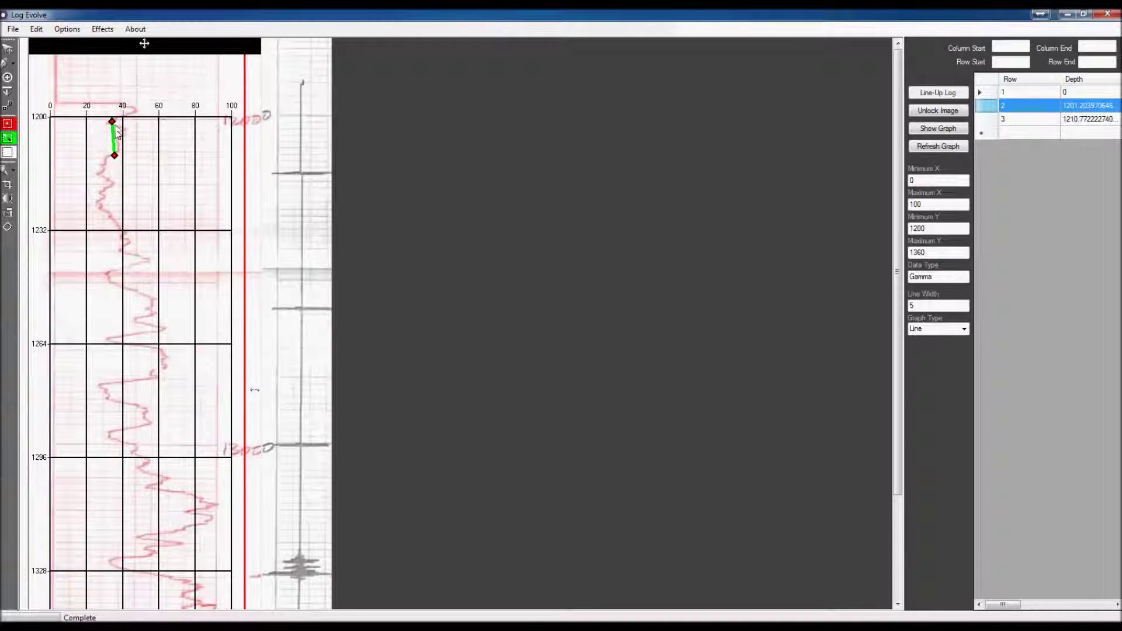
{"action": "left_click", "coordinate": [115, 155]}
{"action": "left_click", "coordinate": [117, 131]}
{"action": "left_click", "coordinate": [116, 156]}
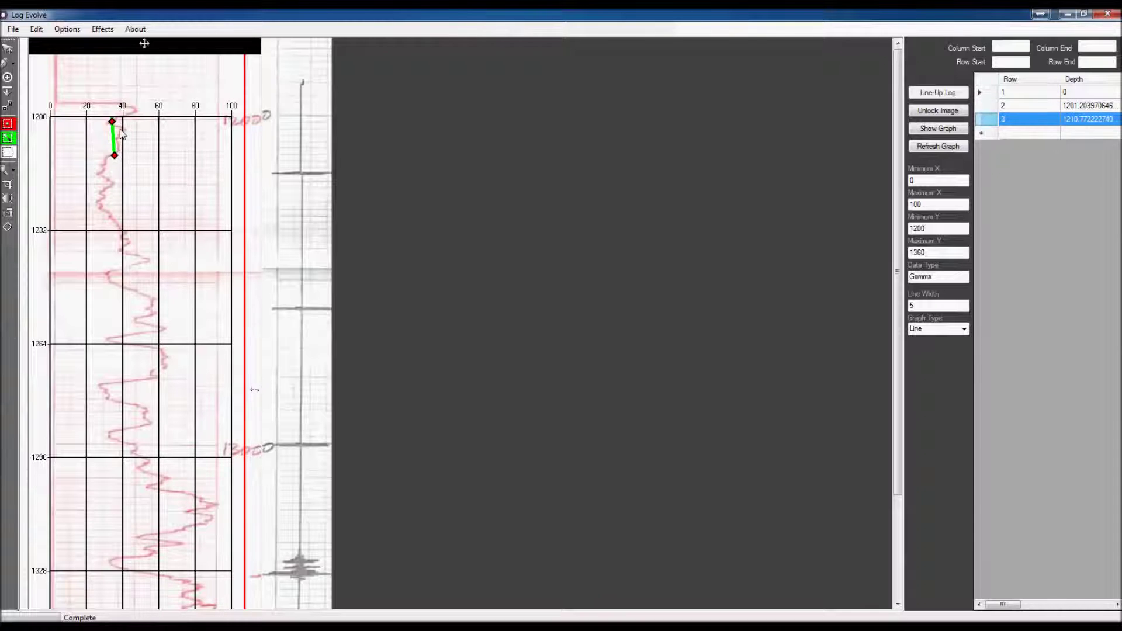
{"action": "left_click", "coordinate": [116, 127]}
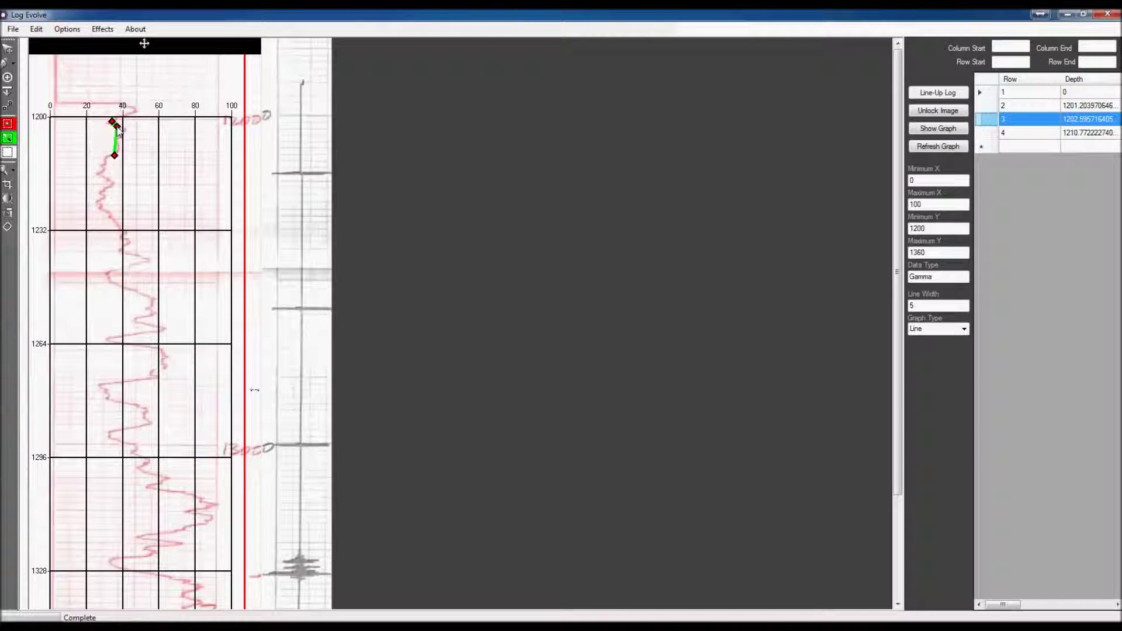
{"action": "left_click", "coordinate": [123, 129]}
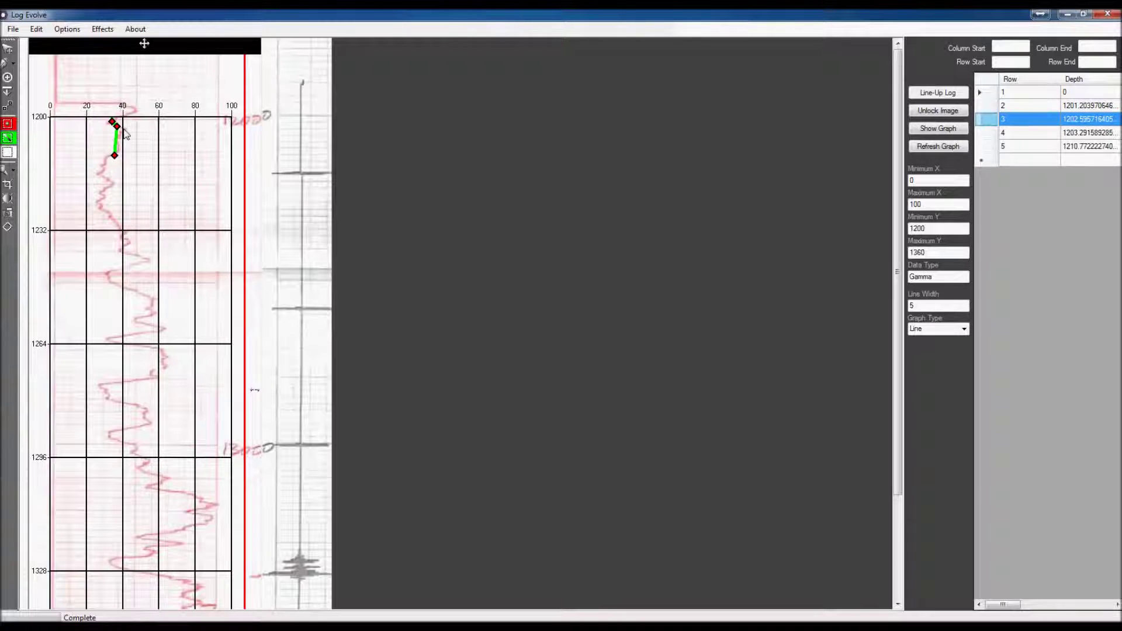
{"action": "left_click", "coordinate": [119, 139]}
{"action": "left_click", "coordinate": [122, 132]}
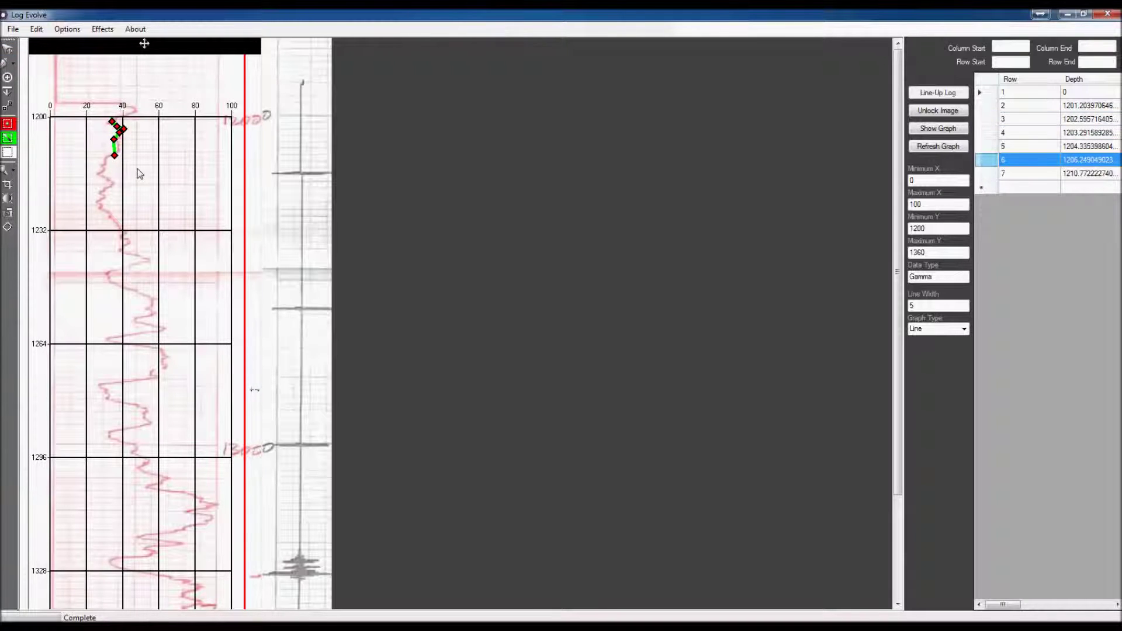
{"action": "left_click", "coordinate": [177, 148]}
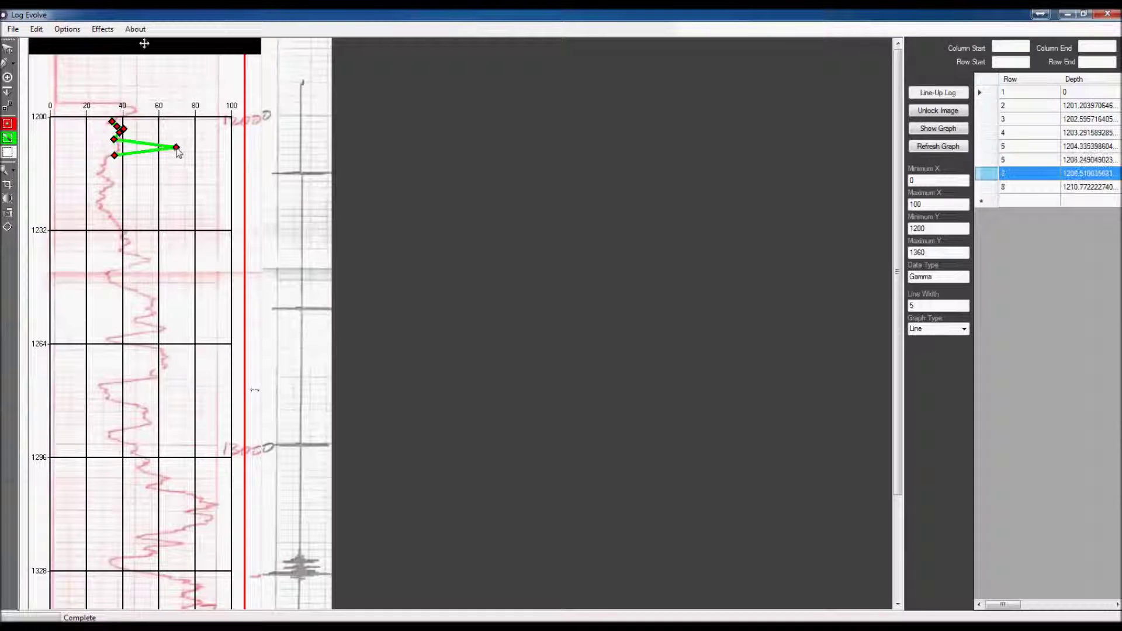
{"action": "left_click", "coordinate": [12, 64]}
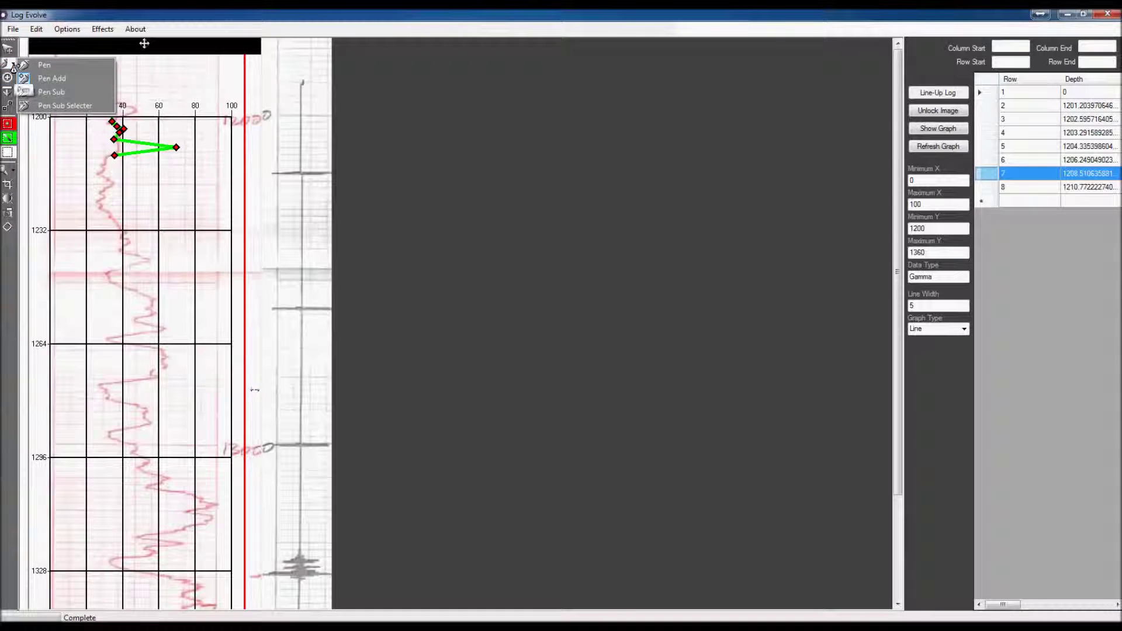
{"action": "left_click", "coordinate": [78, 96]}
Step: Delete the stray point at 1208.5, then select points 3–5, delete them, and confirm
{"action": "left_click", "coordinate": [178, 148]}
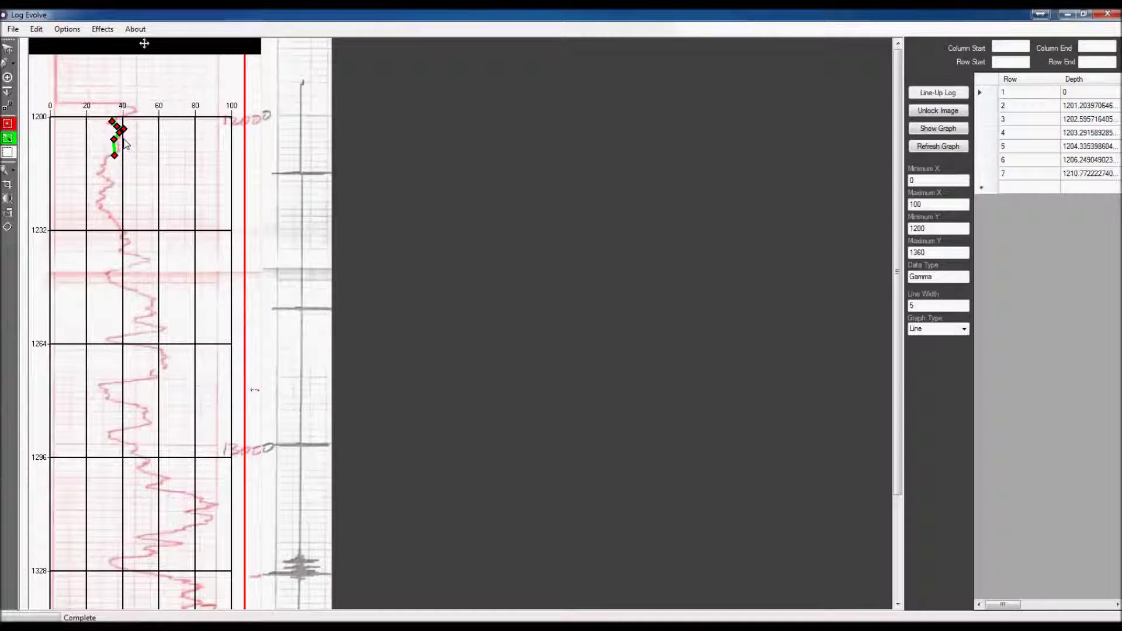
{"action": "left_click", "coordinate": [12, 63]}
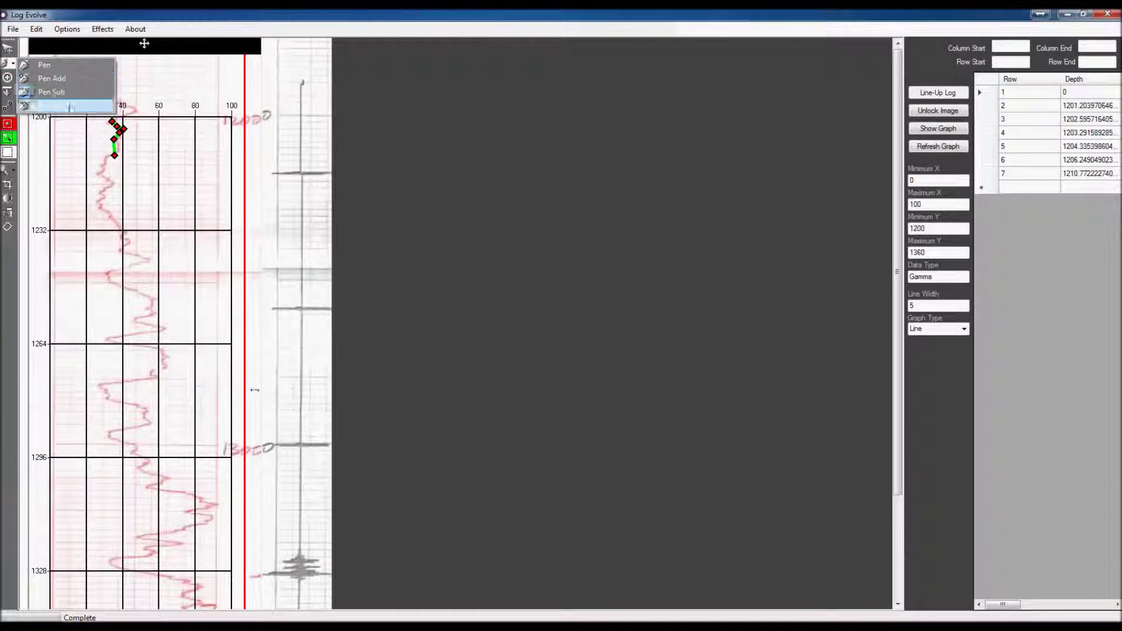
{"action": "left_click", "coordinate": [104, 106]}
{"action": "left_click", "coordinate": [112, 122]}
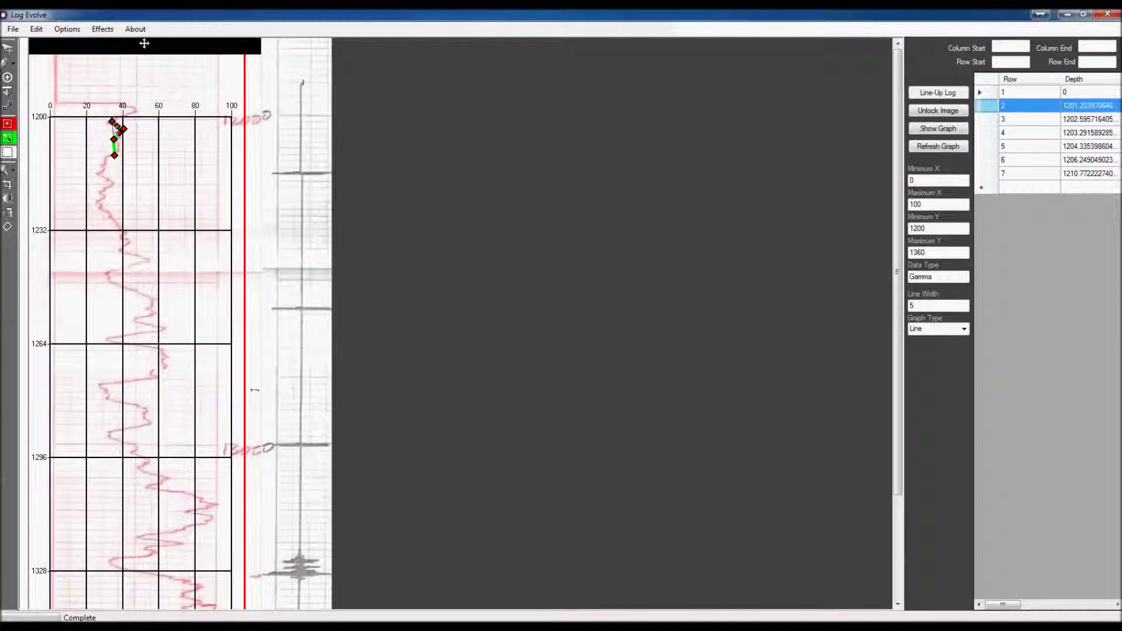
{"action": "left_click", "coordinate": [117, 129]}
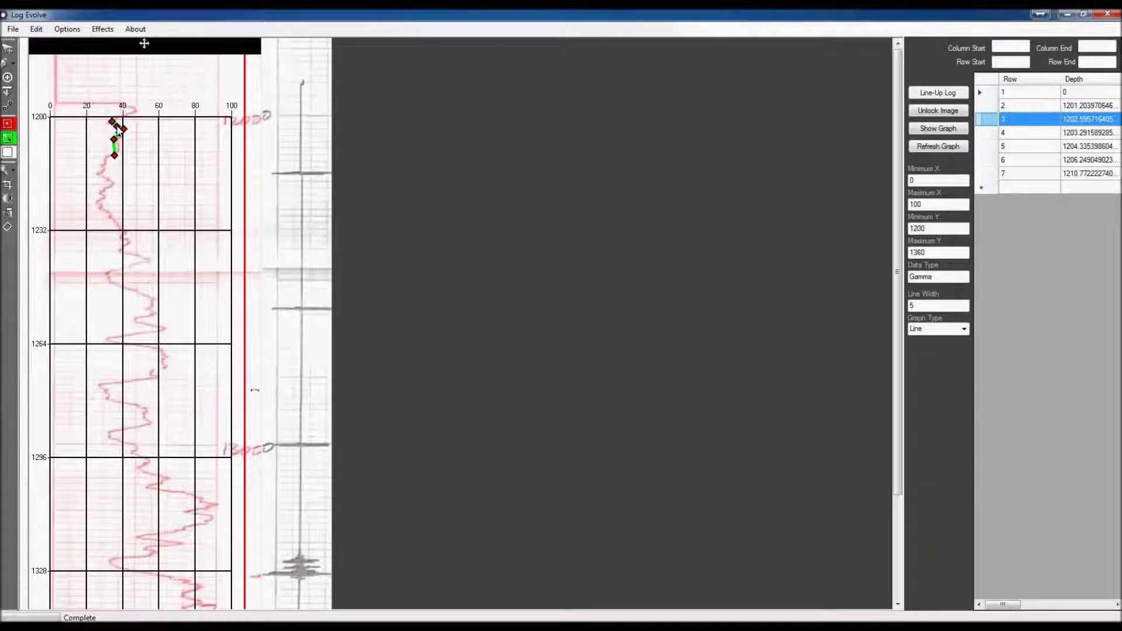
{"action": "left_click", "coordinate": [115, 155], "text": "shift"}
{"action": "key", "text": "Delete"}
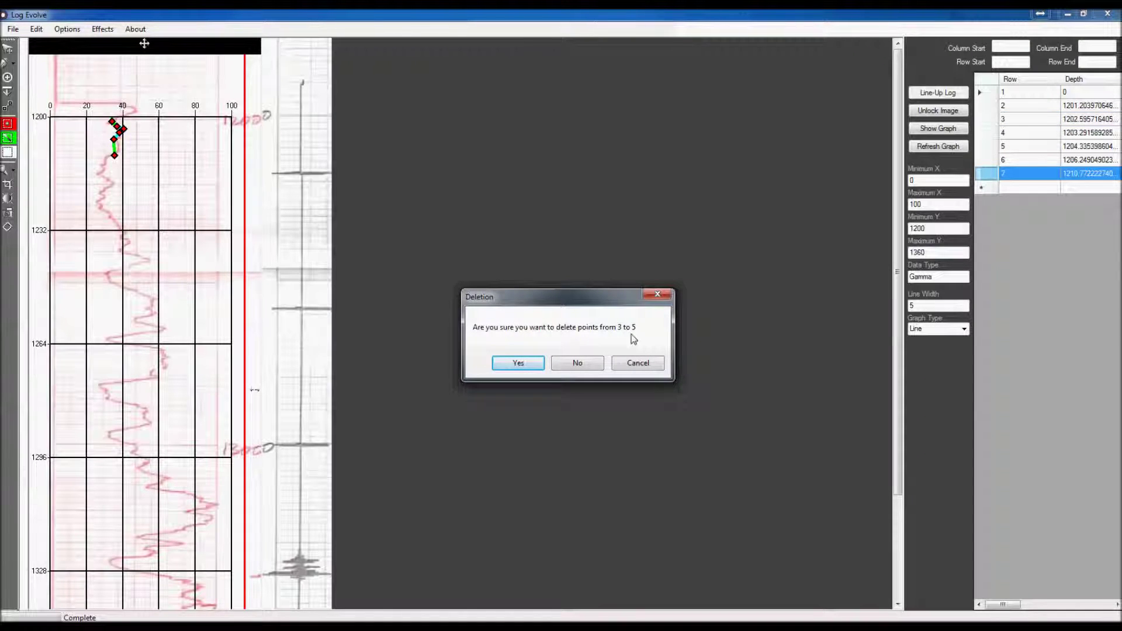
{"action": "left_click", "coordinate": [518, 363]}
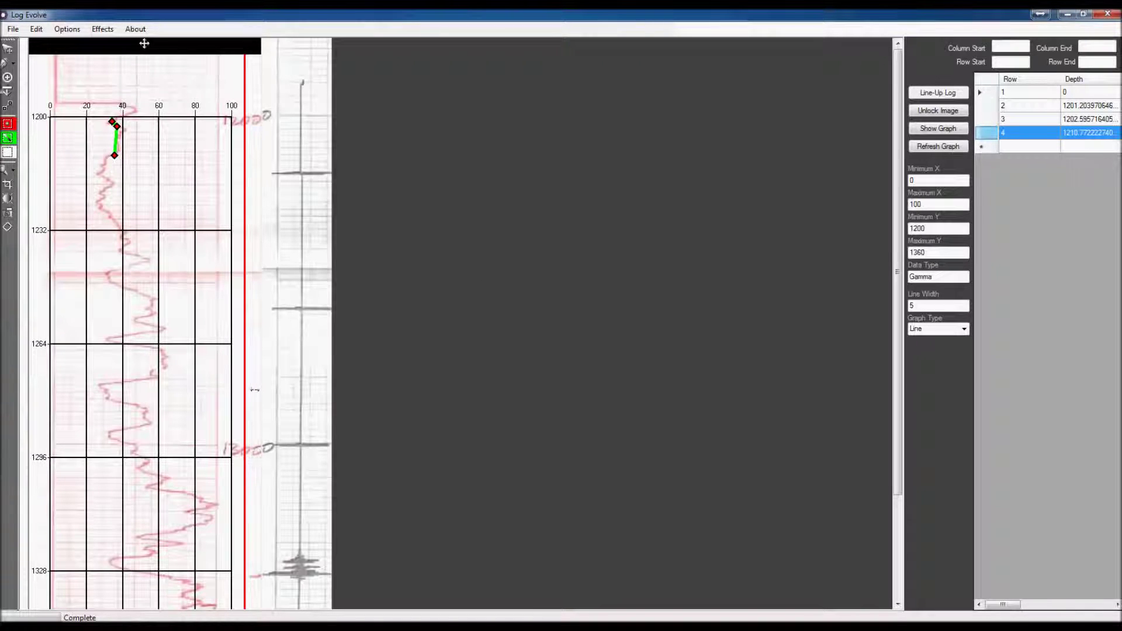
Step: Remove the remaining traced points so the table keeps only its depth-0 row
{"action": "left_click", "coordinate": [13, 63]}
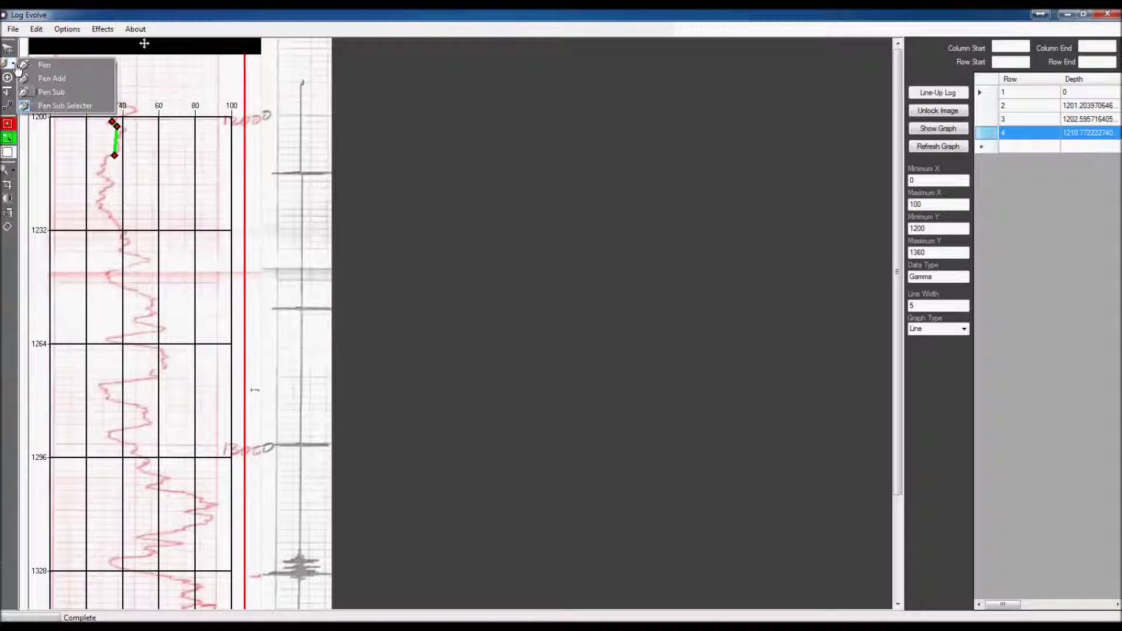
{"action": "left_click", "coordinate": [43, 78]}
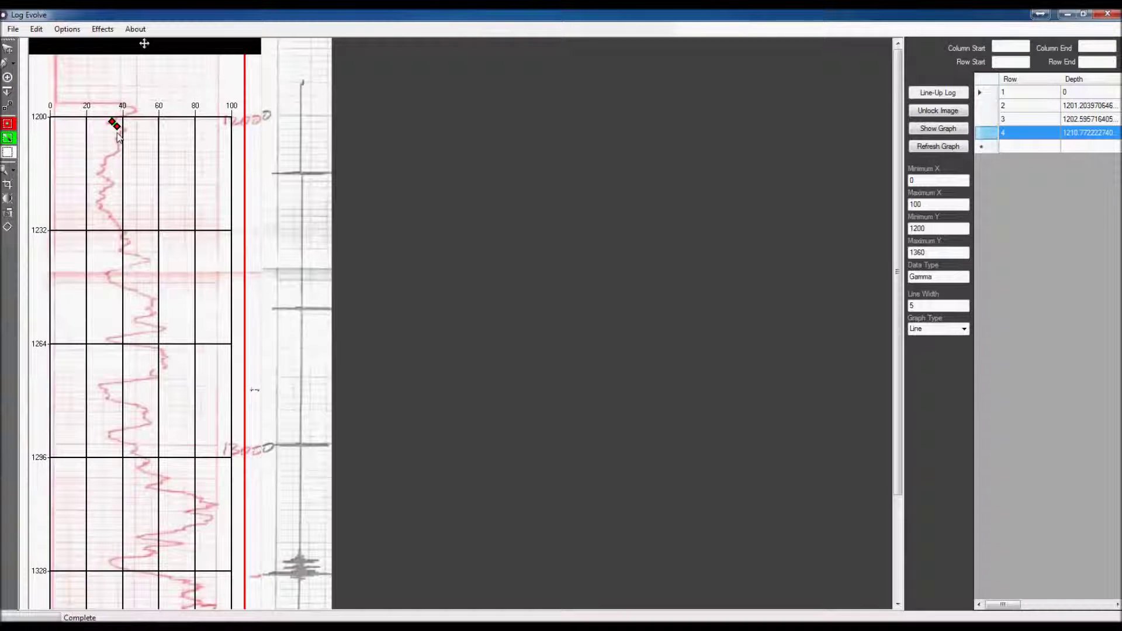
{"action": "left_click", "coordinate": [117, 126]}
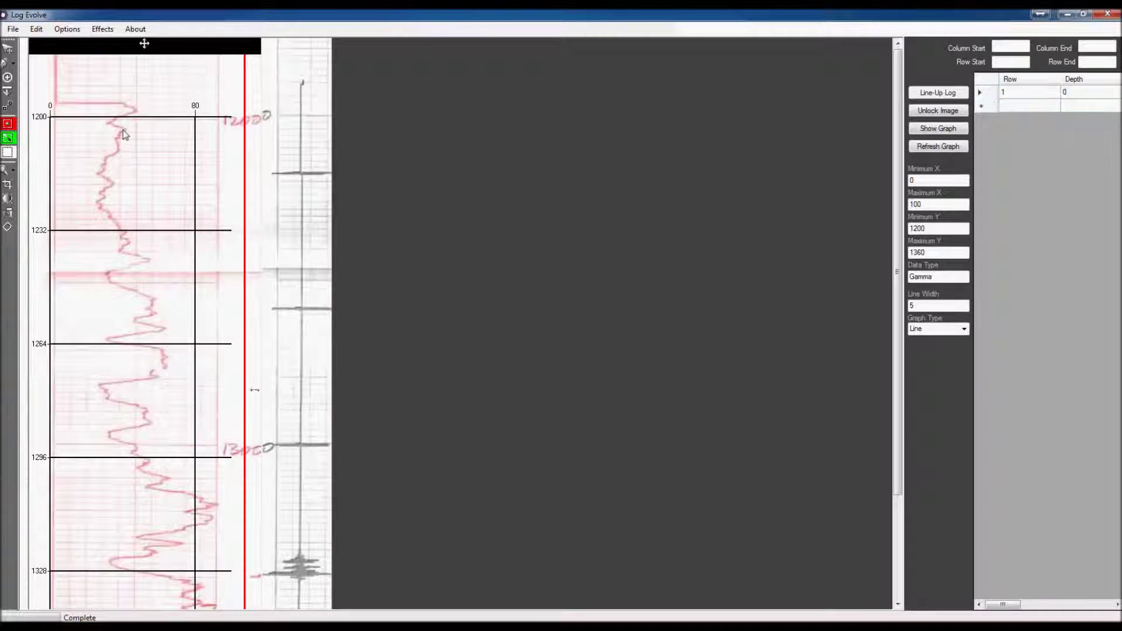
{"action": "left_click", "coordinate": [12, 63]}
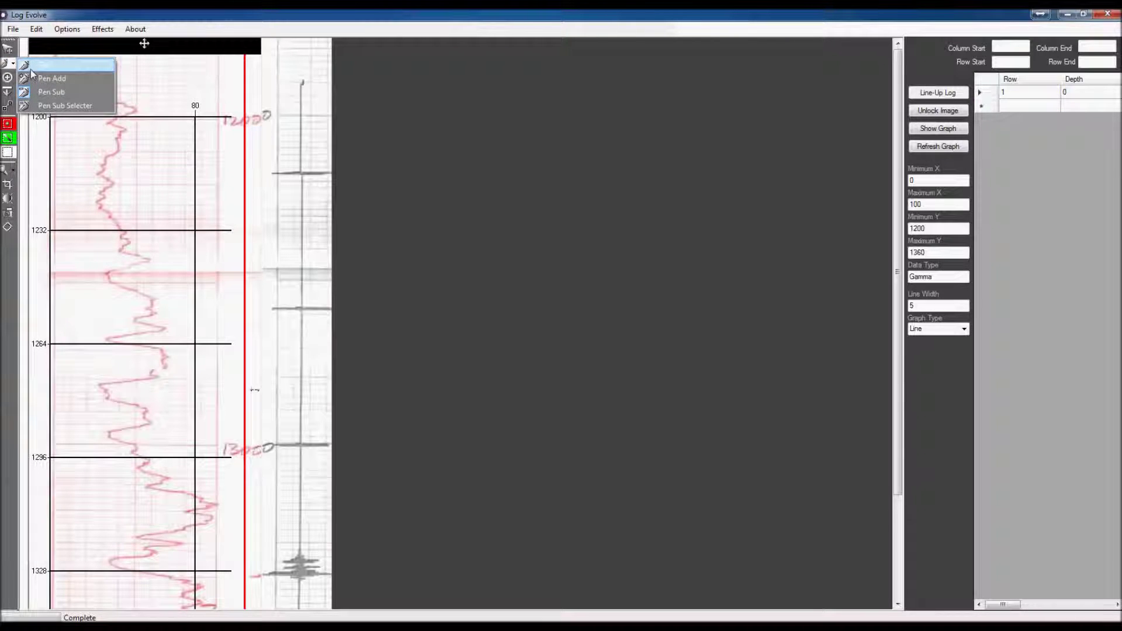
Step: Trace the gamma-ray curve with the Pen from depth 1200 down to about 1345, scrolling to continue
{"action": "left_click", "coordinate": [53, 89]}
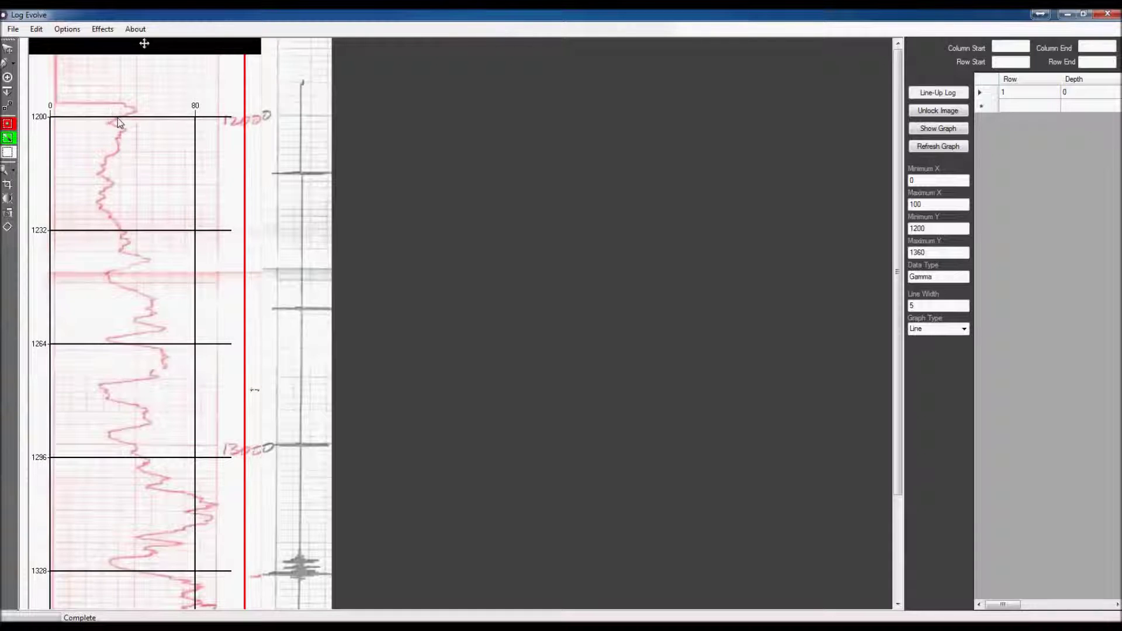
{"action": "mouse_move", "coordinate": [119, 118]}
{"action": "left_mouse_down"}
{"action": "mouse_move", "coordinate": [126, 129]}
{"action": "mouse_move", "coordinate": [98, 202]}
{"action": "mouse_move", "coordinate": [123, 251]}
{"action": "mouse_move", "coordinate": [149, 263]}
{"action": "mouse_move", "coordinate": [109, 281]}
{"action": "mouse_move", "coordinate": [156, 303]}
{"action": "mouse_move", "coordinate": [142, 316]}
{"action": "mouse_move", "coordinate": [163, 330]}
{"action": "mouse_move", "coordinate": [109, 343]}
{"action": "mouse_move", "coordinate": [160, 353]}
{"action": "mouse_move", "coordinate": [161, 372]}
{"action": "mouse_move", "coordinate": [165, 359]}
{"action": "mouse_move", "coordinate": [156, 375]}
{"action": "mouse_move", "coordinate": [101, 389]}
{"action": "mouse_move", "coordinate": [117, 403]}
{"action": "left_mouse_up"}
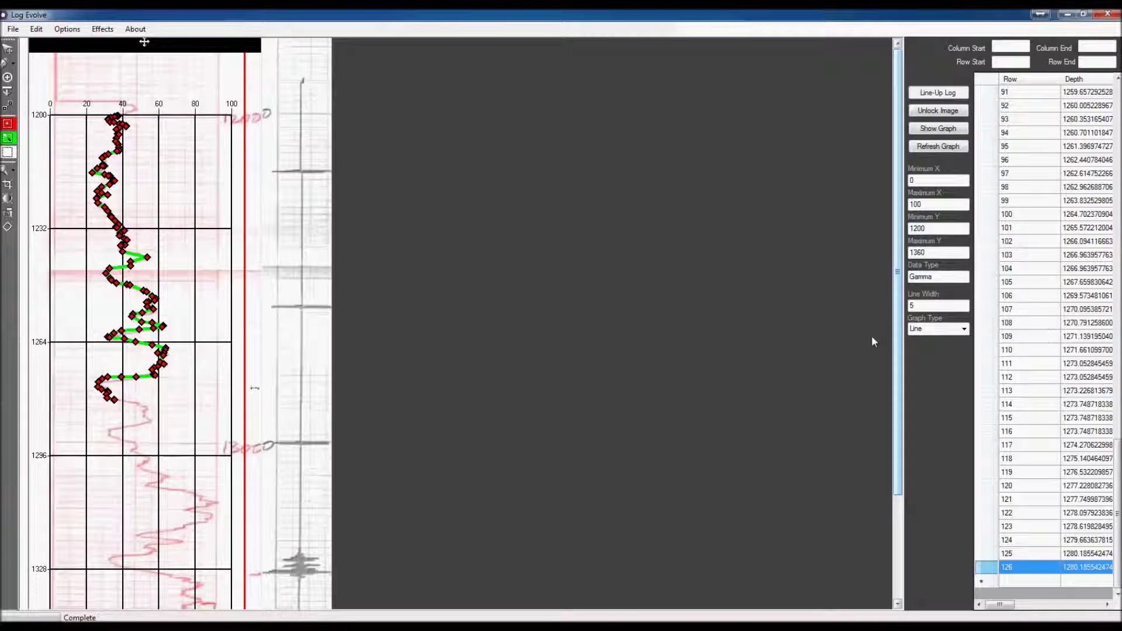
{"action": "scroll", "coordinate": [874, 341], "scroll_direction": "down", "scroll_amount": 3}
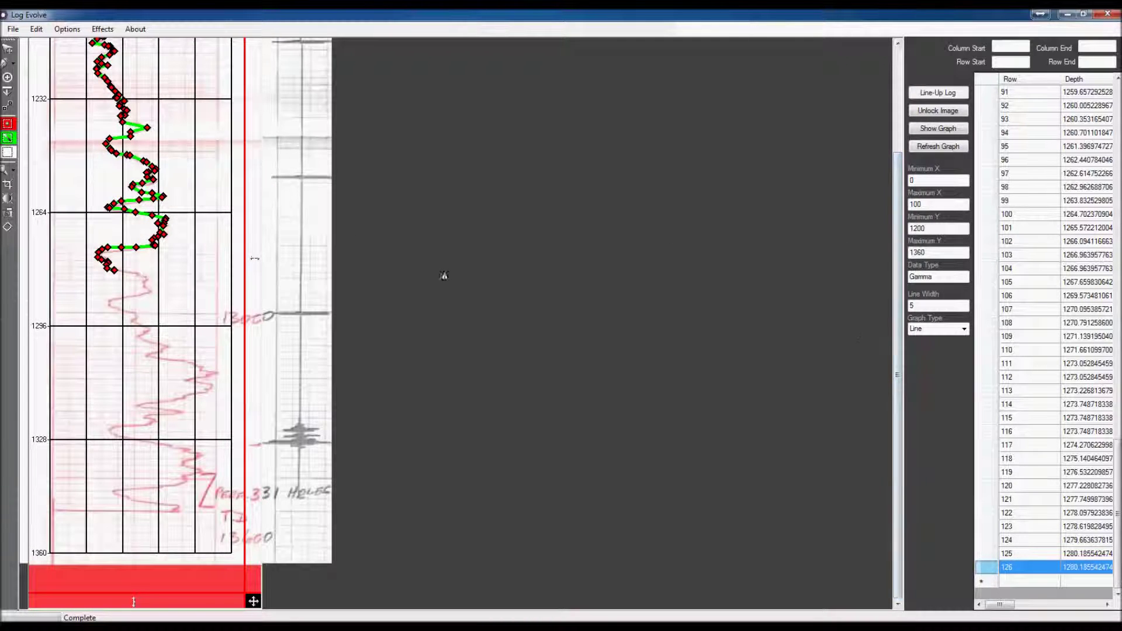
{"action": "mouse_move", "coordinate": [120, 273]}
{"action": "left_mouse_down"}
{"action": "mouse_move", "coordinate": [153, 291]}
{"action": "mouse_move", "coordinate": [112, 303]}
{"action": "mouse_move", "coordinate": [164, 351]}
{"action": "mouse_move", "coordinate": [151, 355]}
{"action": "mouse_move", "coordinate": [214, 381]}
{"action": "mouse_move", "coordinate": [149, 400]}
{"action": "mouse_move", "coordinate": [176, 415]}
{"action": "mouse_move", "coordinate": [110, 434]}
{"action": "mouse_move", "coordinate": [197, 461]}
{"action": "mouse_move", "coordinate": [185, 463]}
{"action": "mouse_move", "coordinate": [195, 454]}
{"action": "mouse_move", "coordinate": [187, 482]}
{"action": "mouse_move", "coordinate": [117, 486]}
{"action": "mouse_move", "coordinate": [179, 509]}
{"action": "left_mouse_up"}
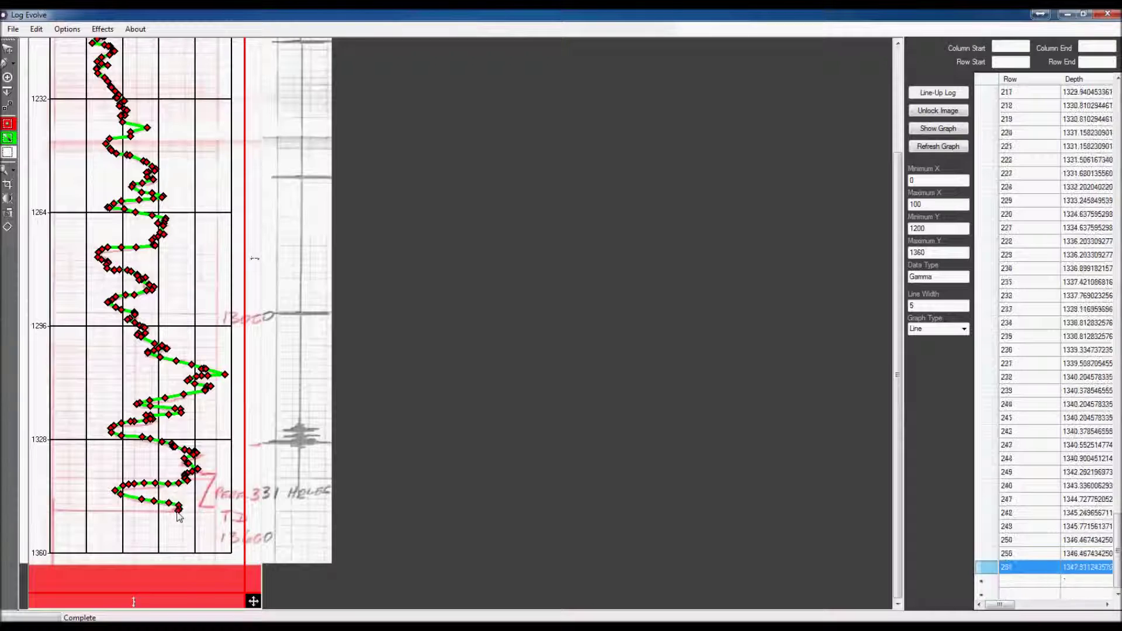